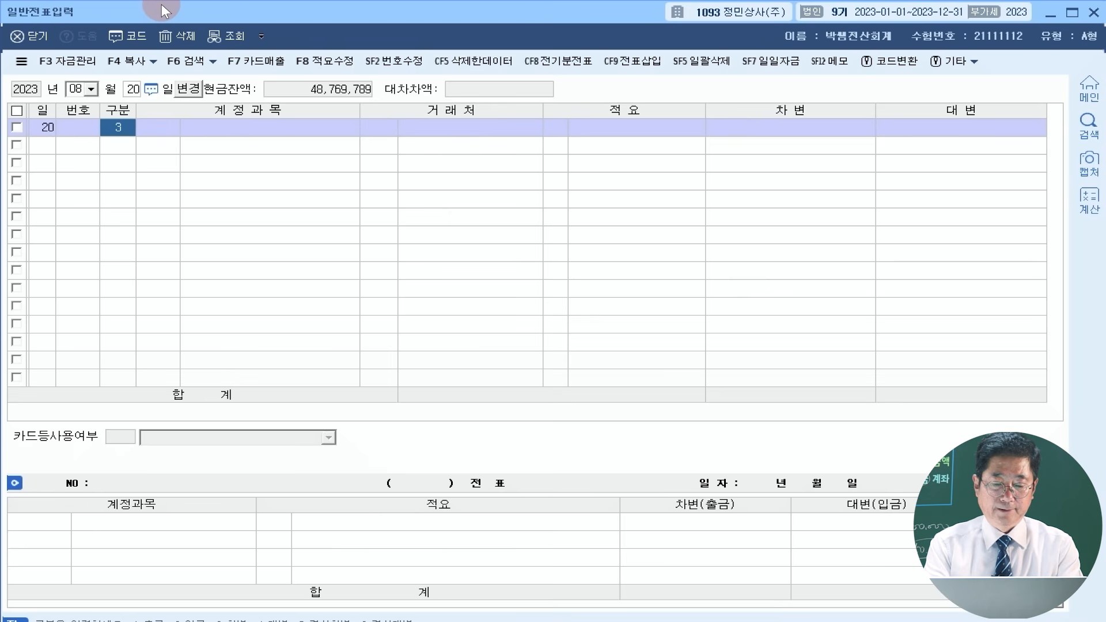
# Enter a debit line for account 기부금 (0953) with an amount of 2,000,000 on August 20
pyautogui.write('3')
pyautogui.press('Return')
pyautogui.write('기부')
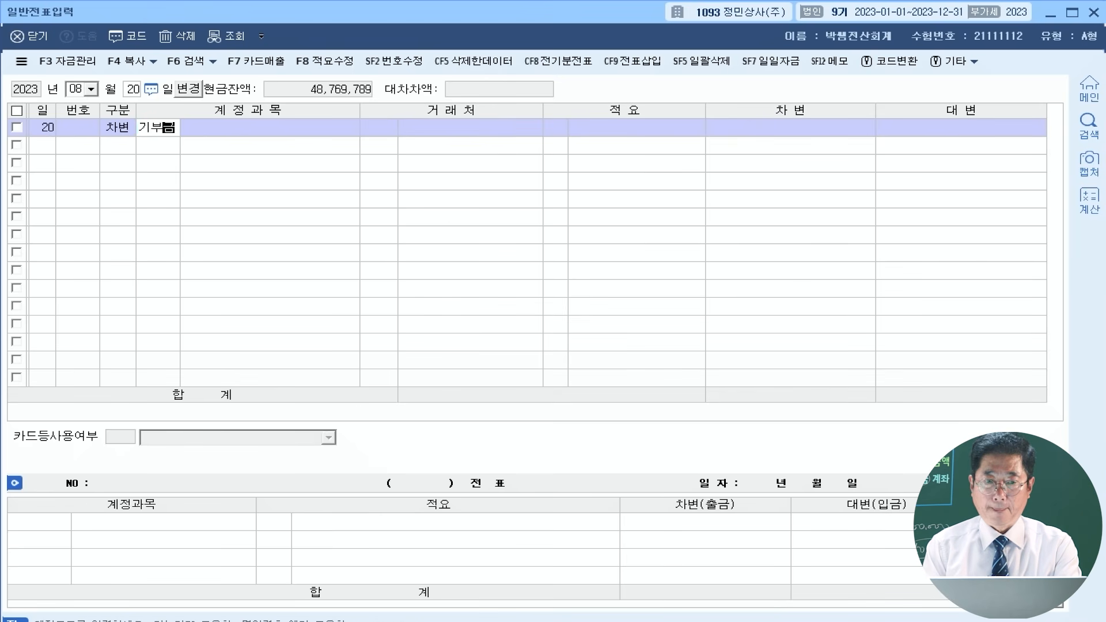
pyautogui.write('금')
pyautogui.press('Return')
pyautogui.press('Return')
pyautogui.press('Return')
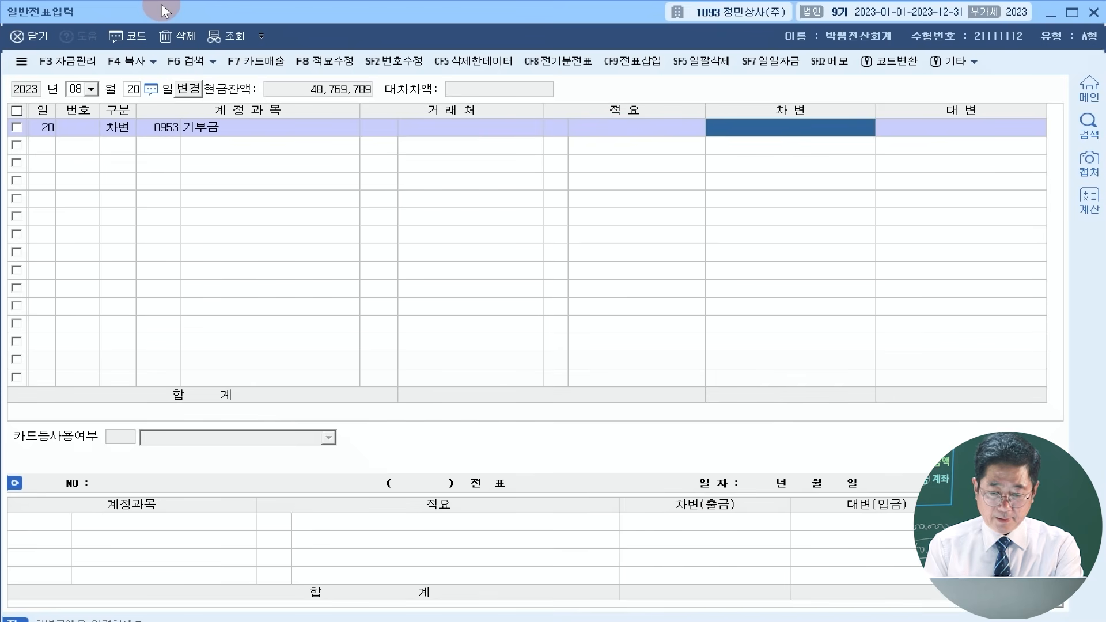
pyautogui.write('2++')
pyautogui.press('Return')
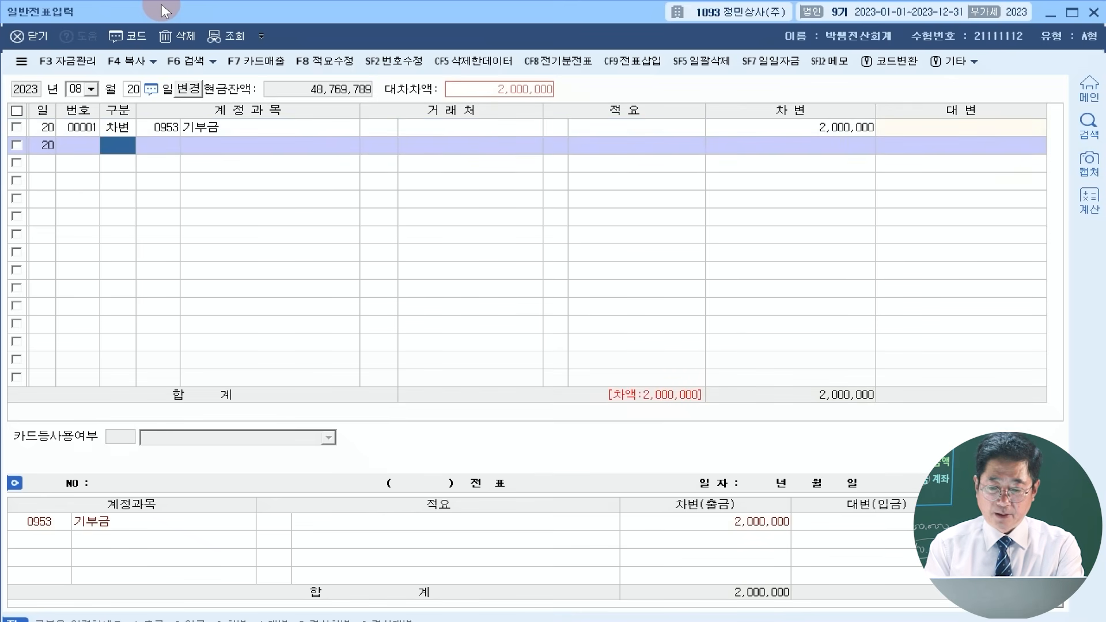
# Add a balancing credit line for account 제품 (0150) with an amount of 2,000,000
pyautogui.write('4')
pyautogui.press('Return')
pyautogui.write('제품')
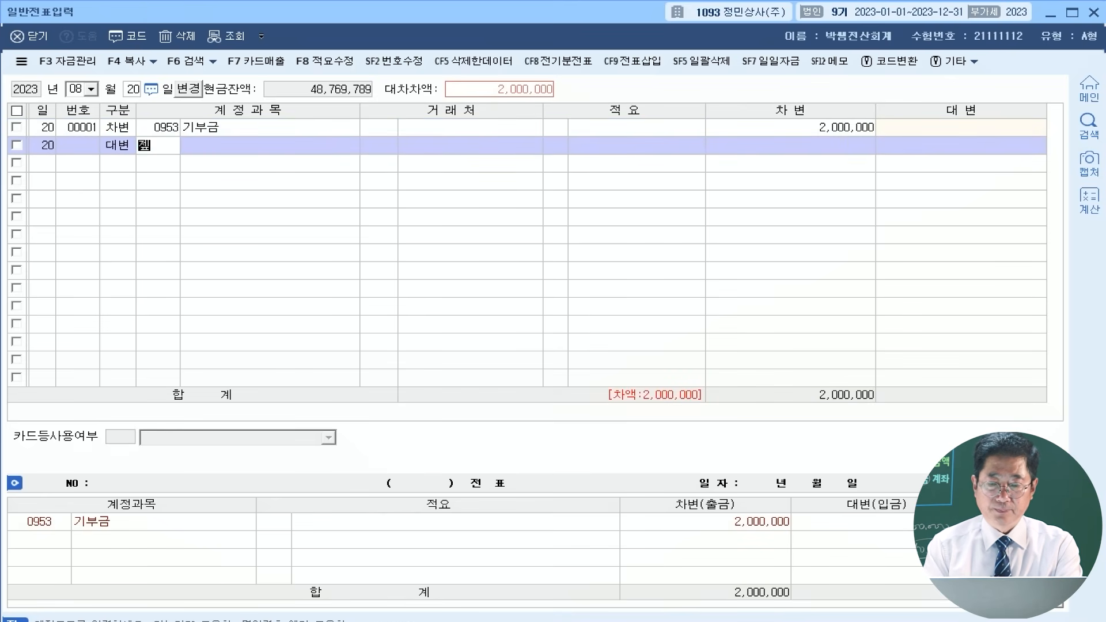
pyautogui.press('Return')
pyautogui.press('Return')
pyautogui.press('Return')
# Set the 적요 of the 제품 credit line to number 8, 타계정으로 대체액 손익계산서 반영분, and complete the line
pyautogui.press('Left')
pyautogui.press('Left')
pyautogui.press('Return')
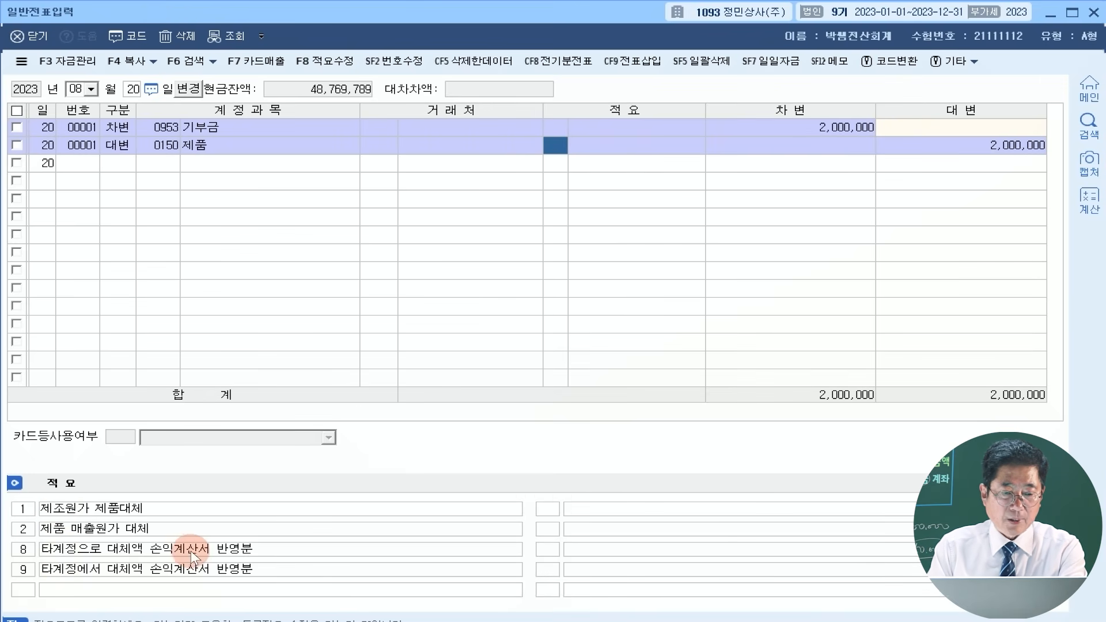
pyautogui.write('8')
pyautogui.press('Return')
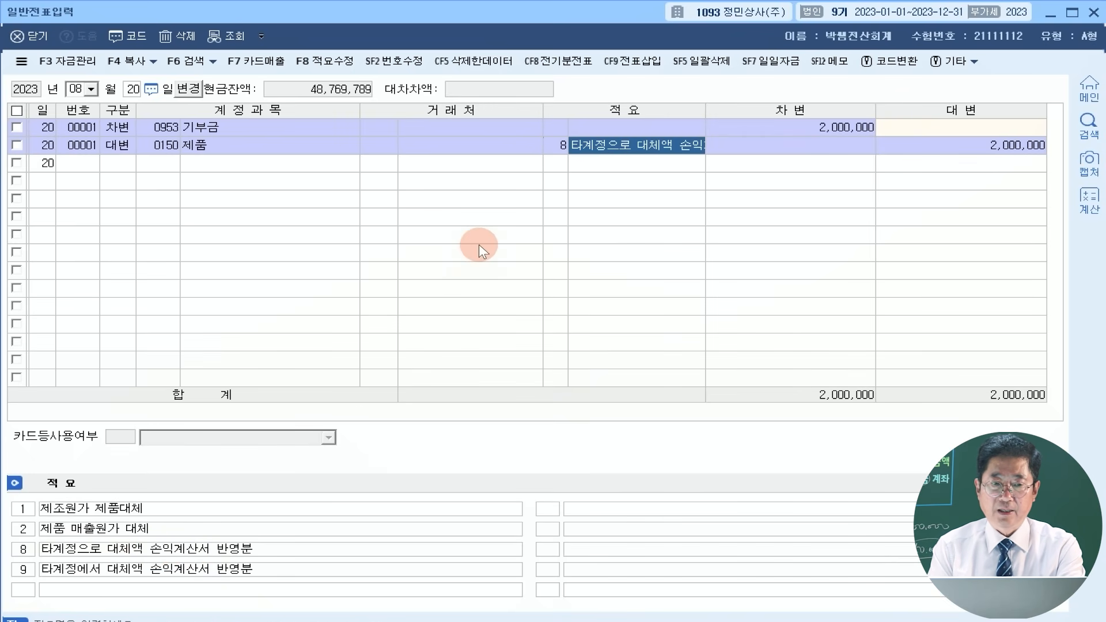
pyautogui.press('Return')
pyautogui.press('Return')
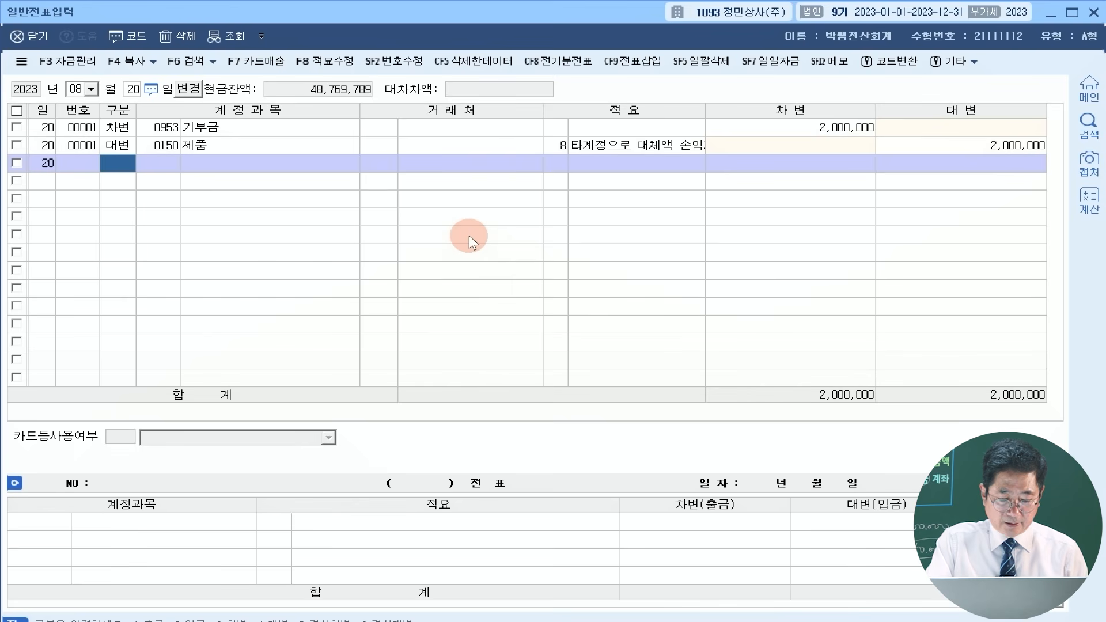
# Switch the voucher date to September 2 and start a debit line with account 단기차입금 (0260)
pyautogui.click(76, 89)
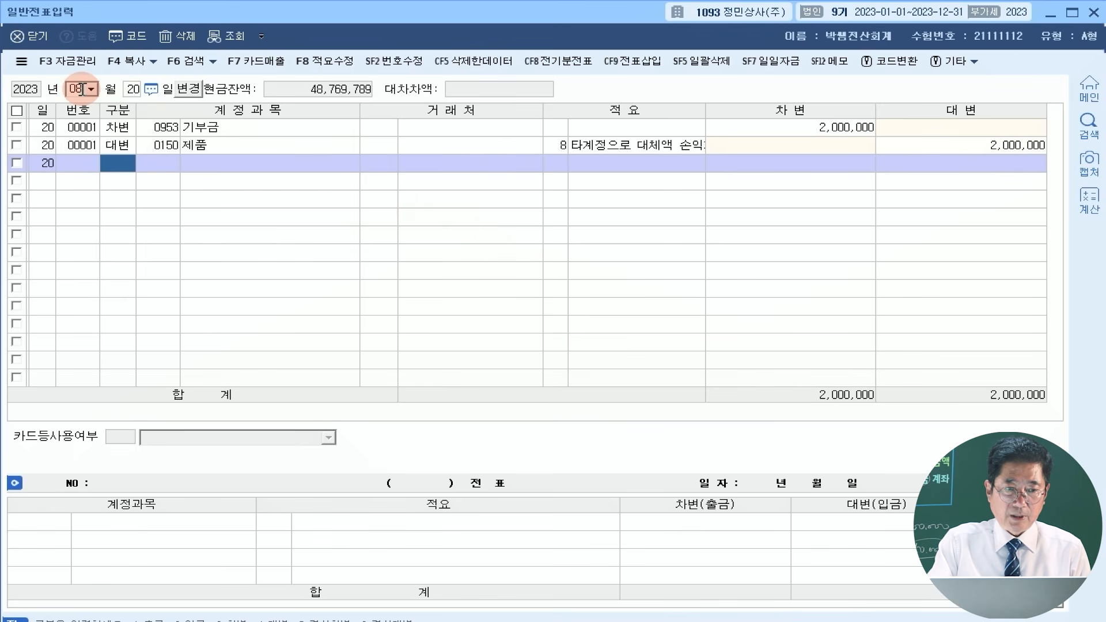
pyautogui.write('092')
pyautogui.press('Return')
pyautogui.write('3')
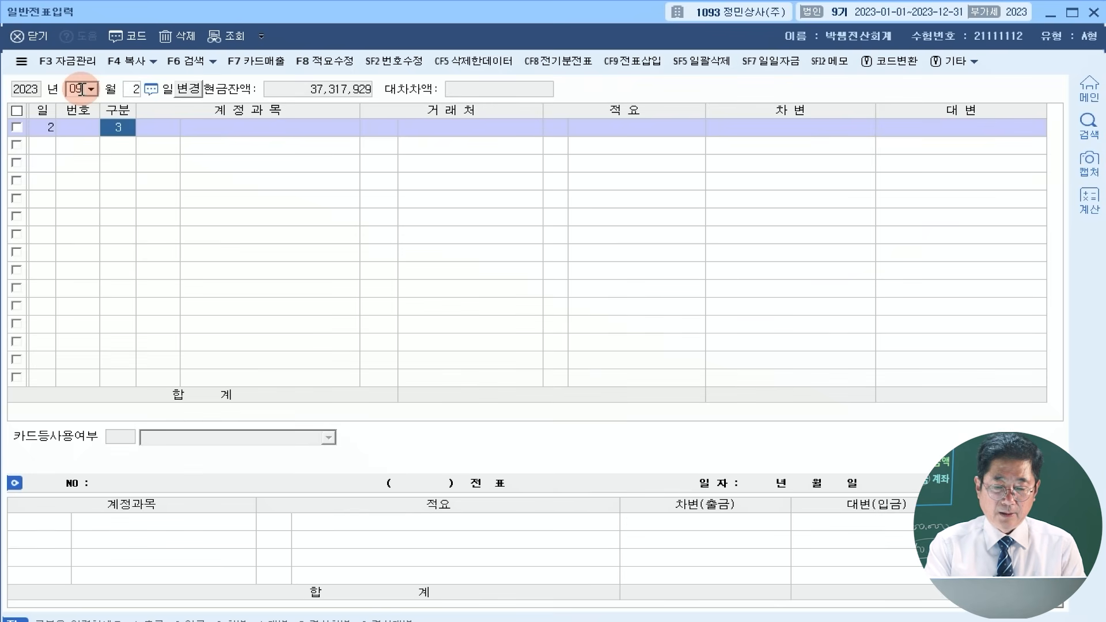
pyautogui.press('Return')
pyautogui.write('단기차')
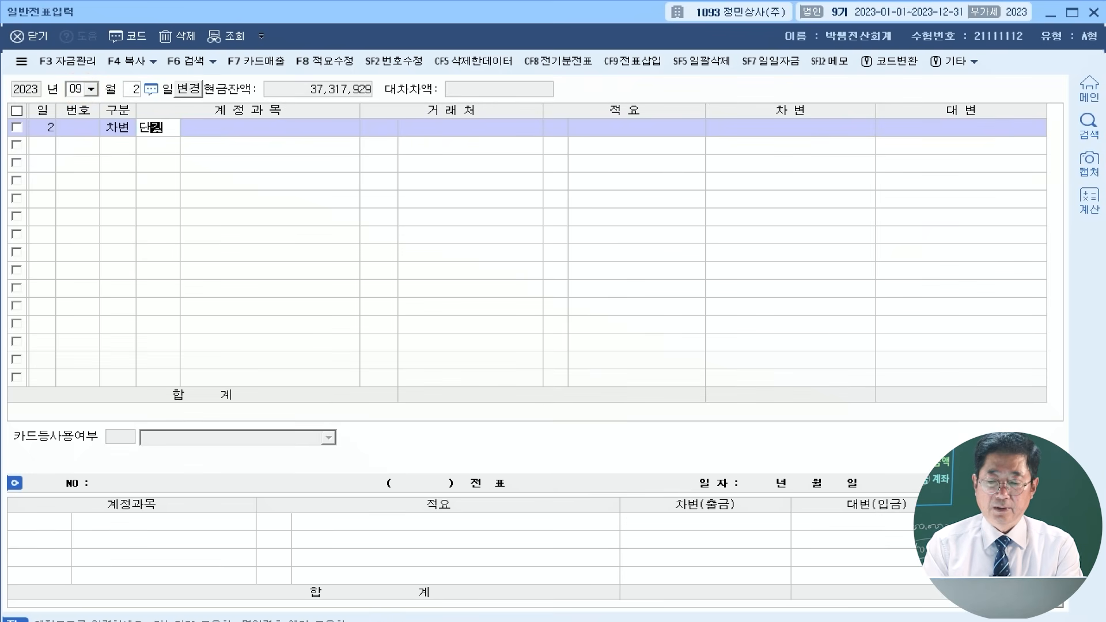
pyautogui.press('Return')
pyautogui.press('Return')
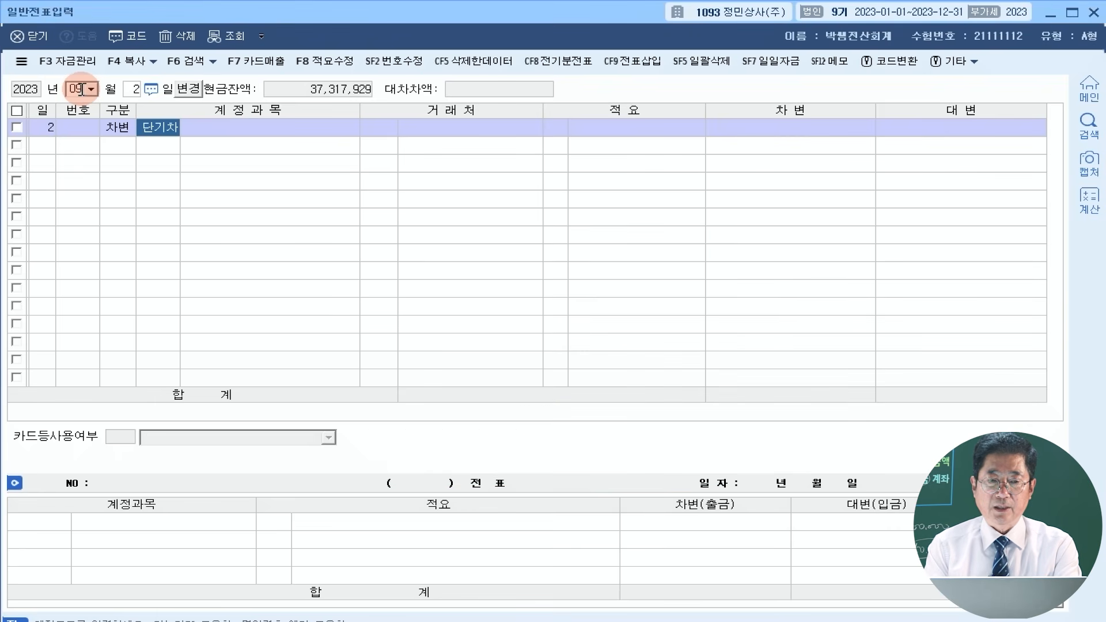
# Assign the individual lender as 거래처 of the 단기차입금 line and enter a debit amount of 20,000,000
pyautogui.write('전미')
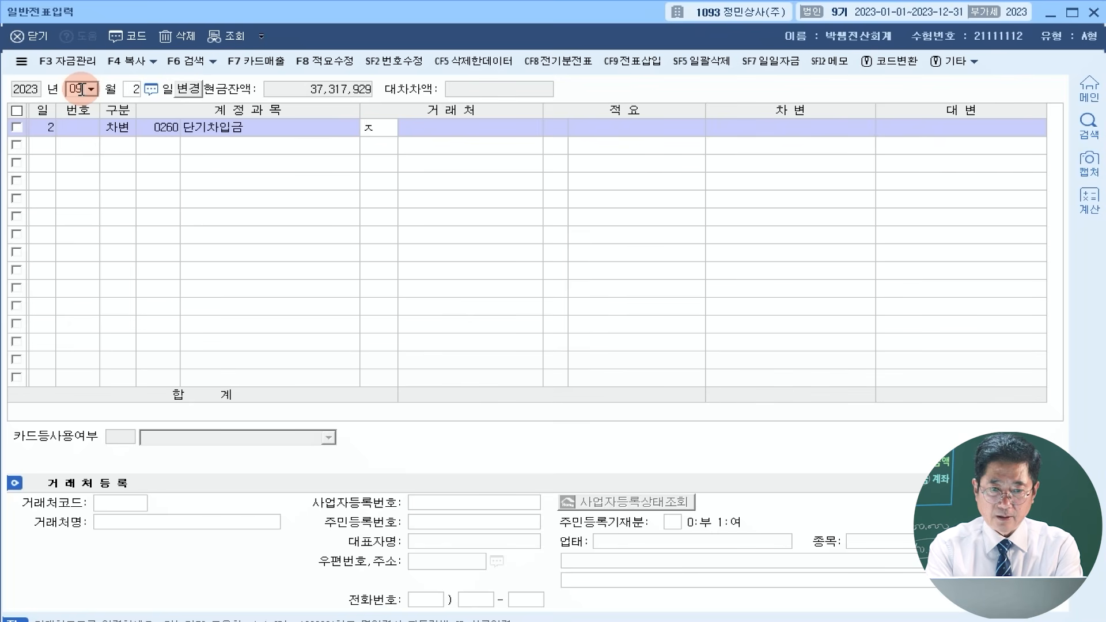
pyautogui.press('BackSpace')
pyautogui.write('마나')
pyautogui.press('Return')
pyautogui.press('Return')
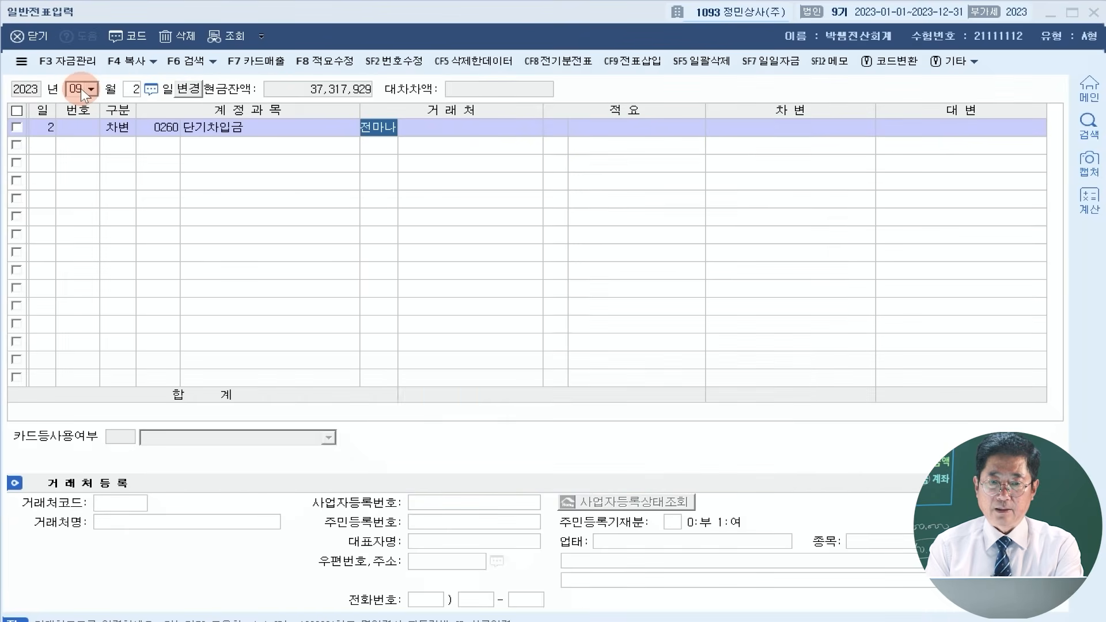
pyautogui.press('Return')
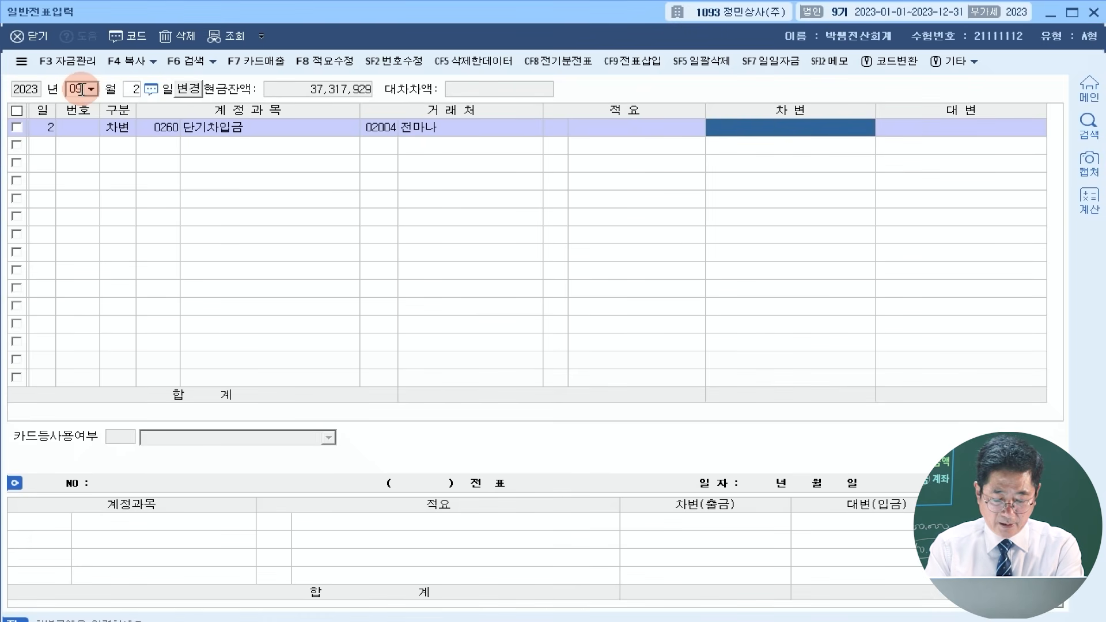
pyautogui.write('20000000')
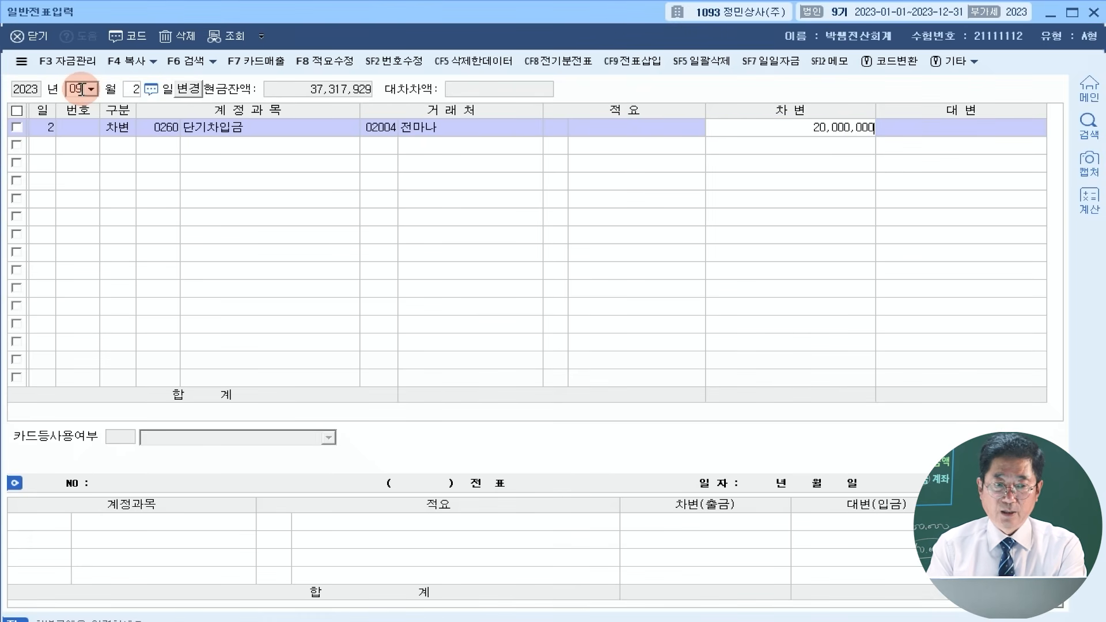
pyautogui.press('Return')
# Add a credit line for account 보통예금 (0103) with the amount set to 15,000,000
pyautogui.write('4')
pyautogui.press('Return')
pyautogui.write('103')
pyautogui.press('Return')
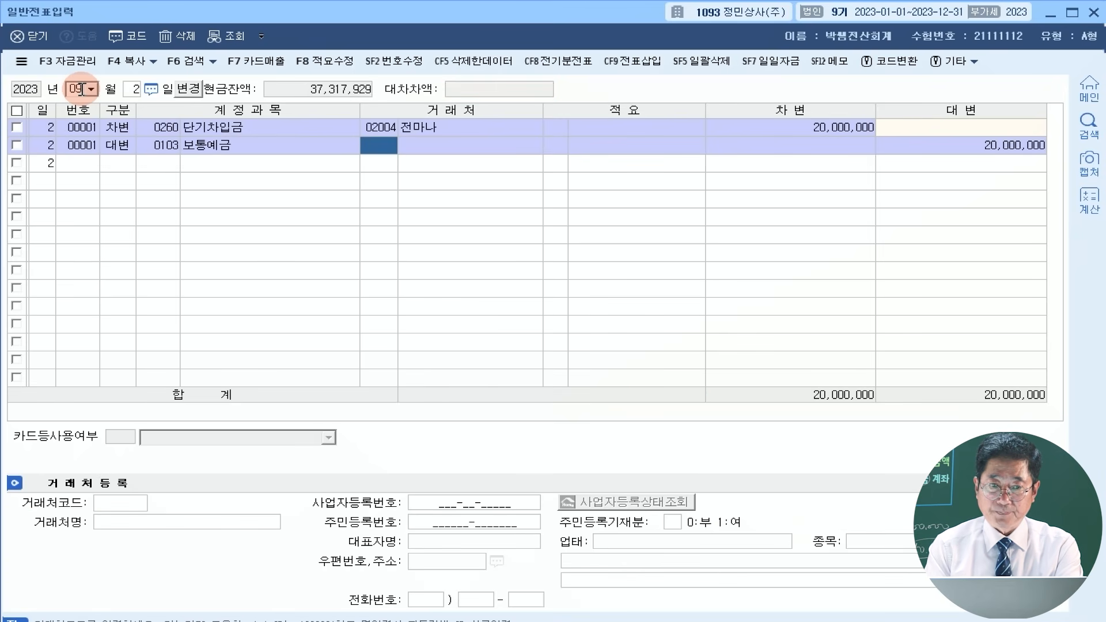
pyautogui.press('Return')
pyautogui.press('Return')
pyautogui.press('Return')
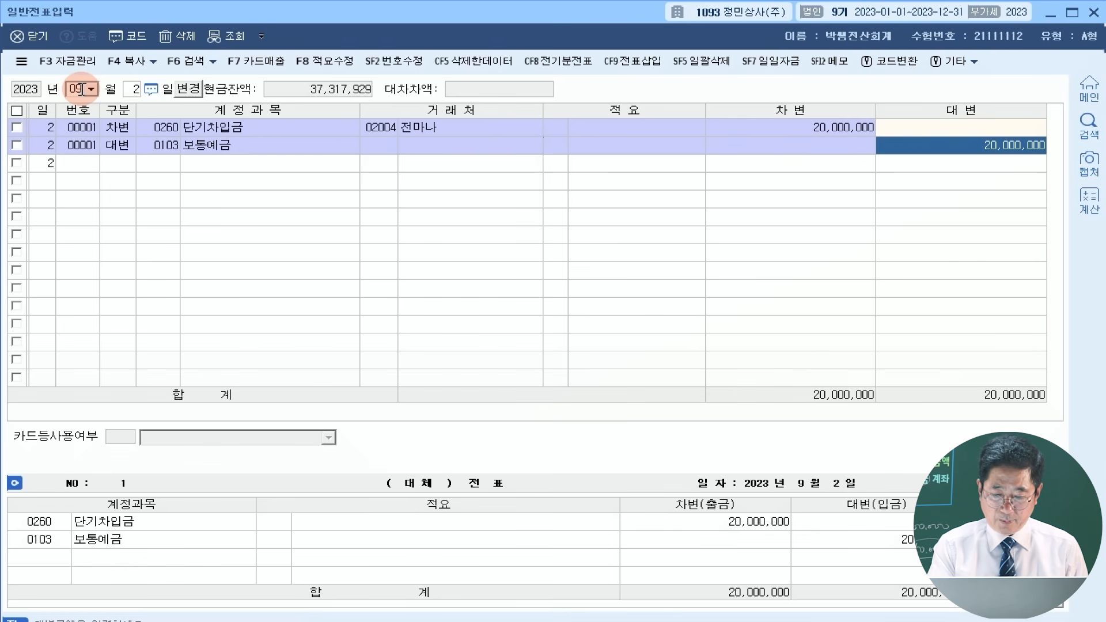
pyautogui.write('15000000')
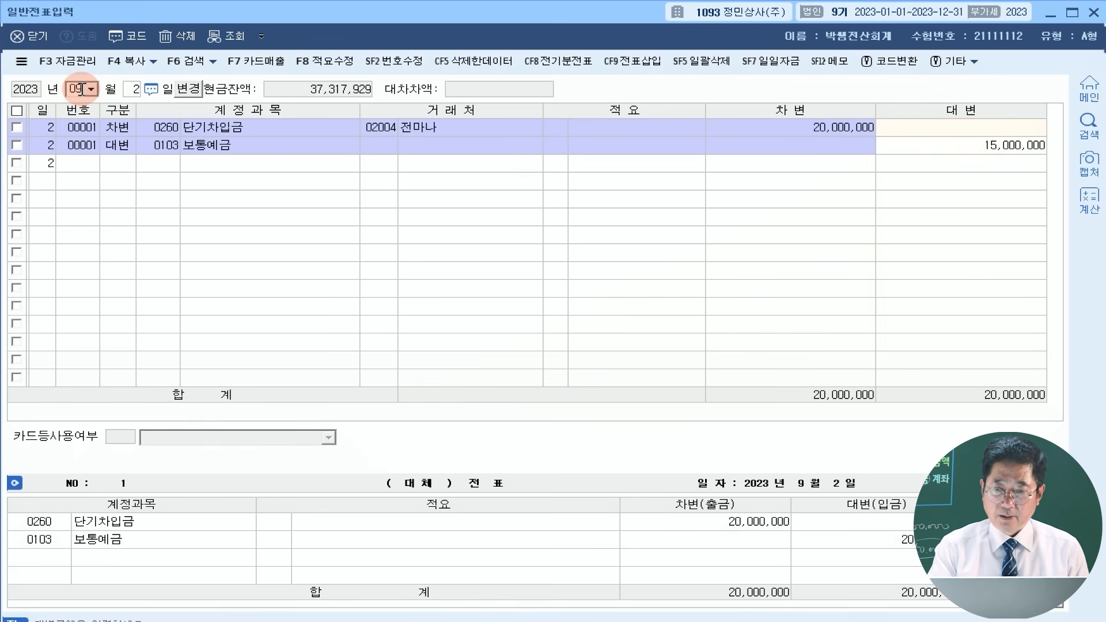
pyautogui.press('Return')
# Add a credit line for account 채무면제이익 (0918) covering the remaining 5,000,000
pyautogui.press('4')
pyautogui.press('Return')
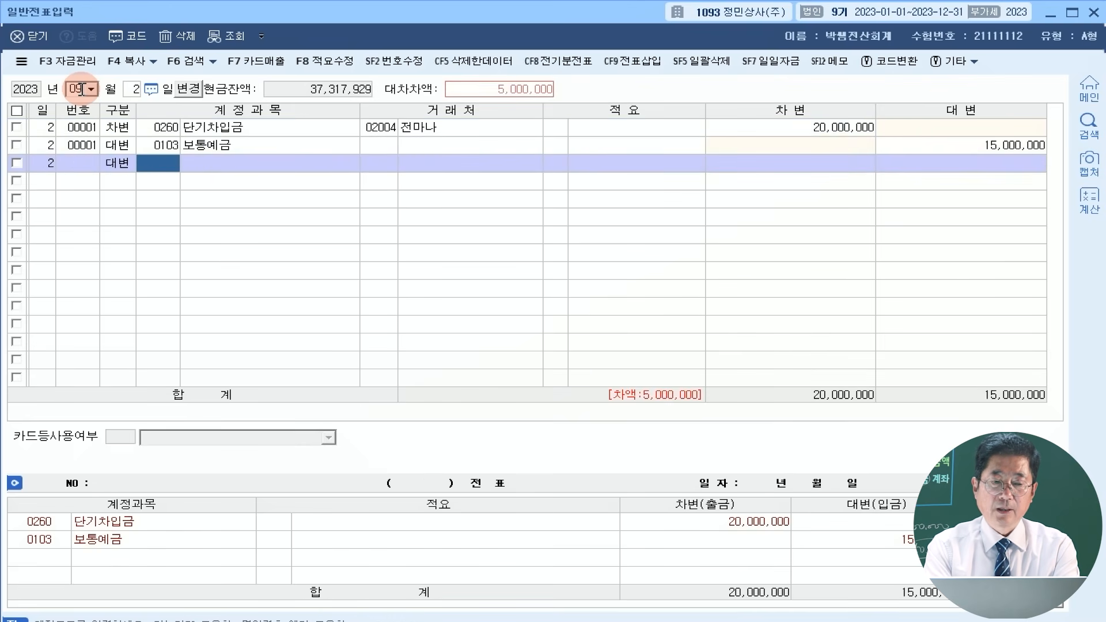
pyautogui.write('채무면')
pyautogui.press('Return')
pyautogui.press('Return')
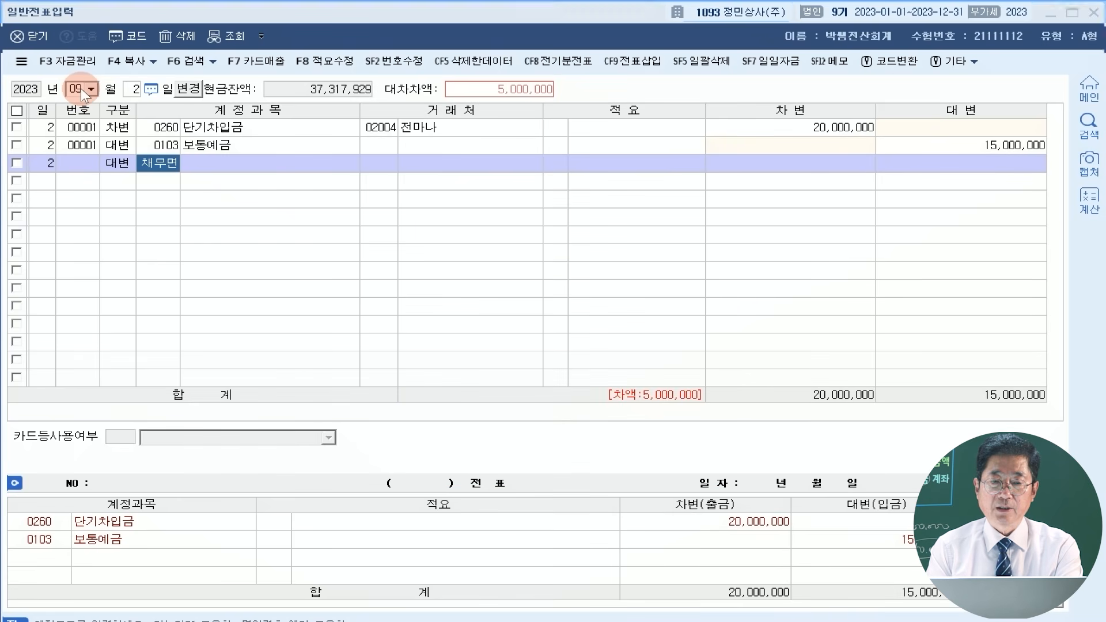
pyautogui.press('Return')
pyautogui.press('Return')
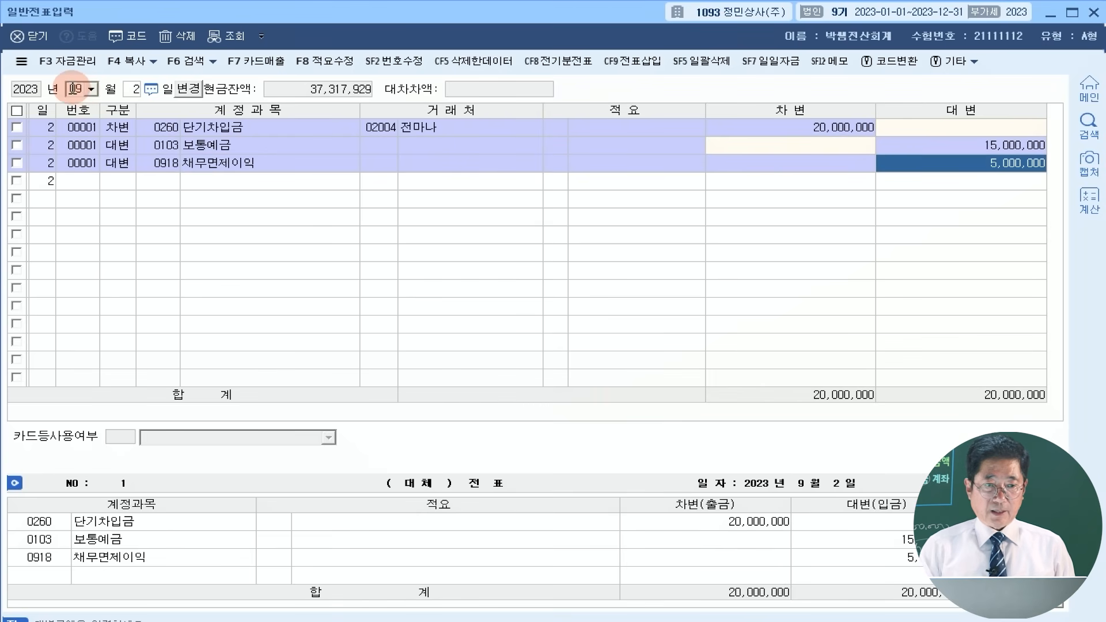
# Switch the voucher date to October 19
pyautogui.click(77, 87)
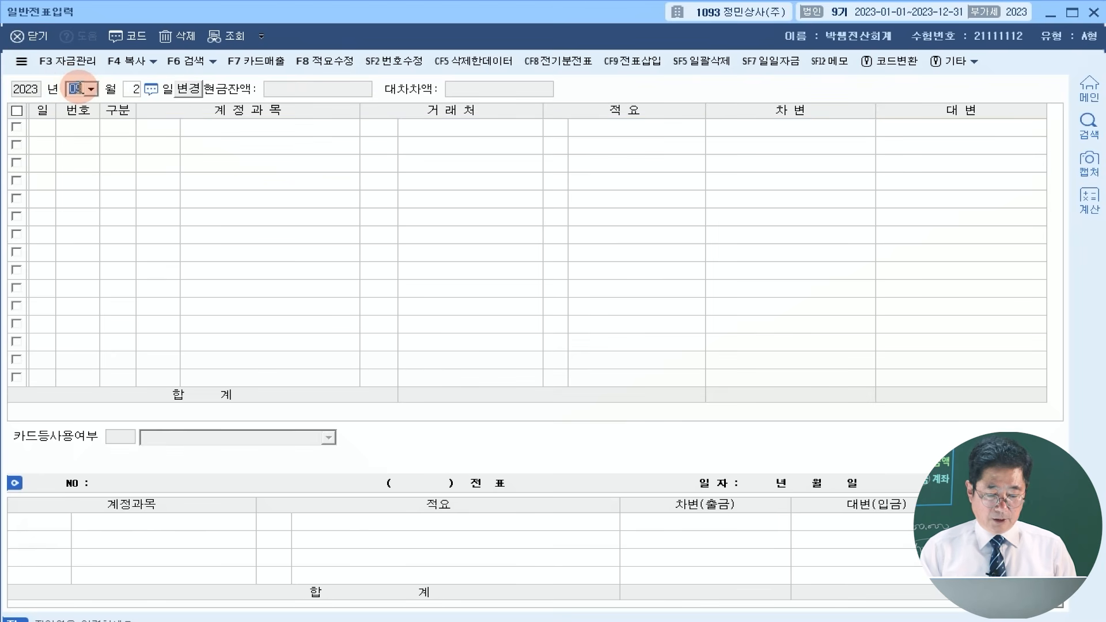
pyautogui.write('10')
pyautogui.press('Return')
pyautogui.write('19')
pyautogui.press('Return')
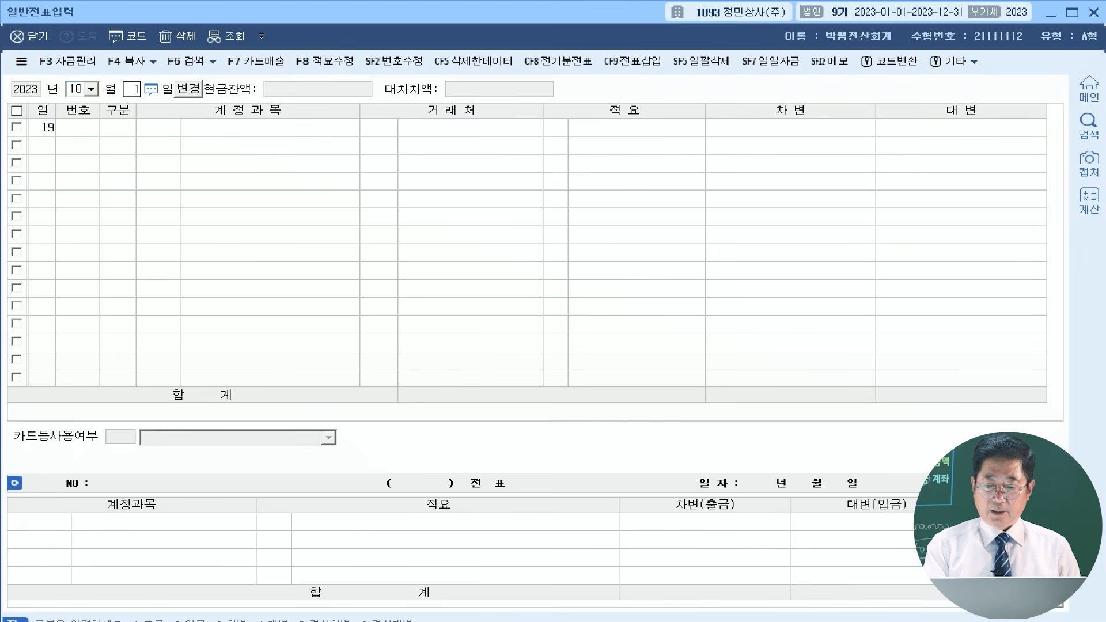
# Start a debit line and choose account 외상매입금 (0251) from the accounts matching 외상매
pyautogui.write('3')
pyautogui.press('Return')
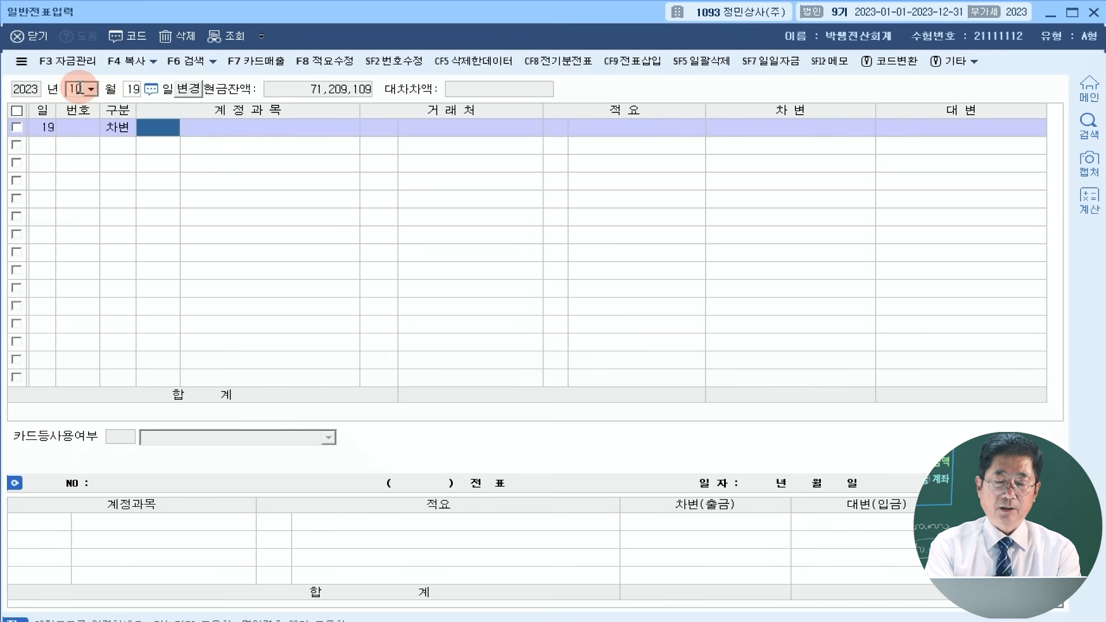
pyautogui.write('외상매')
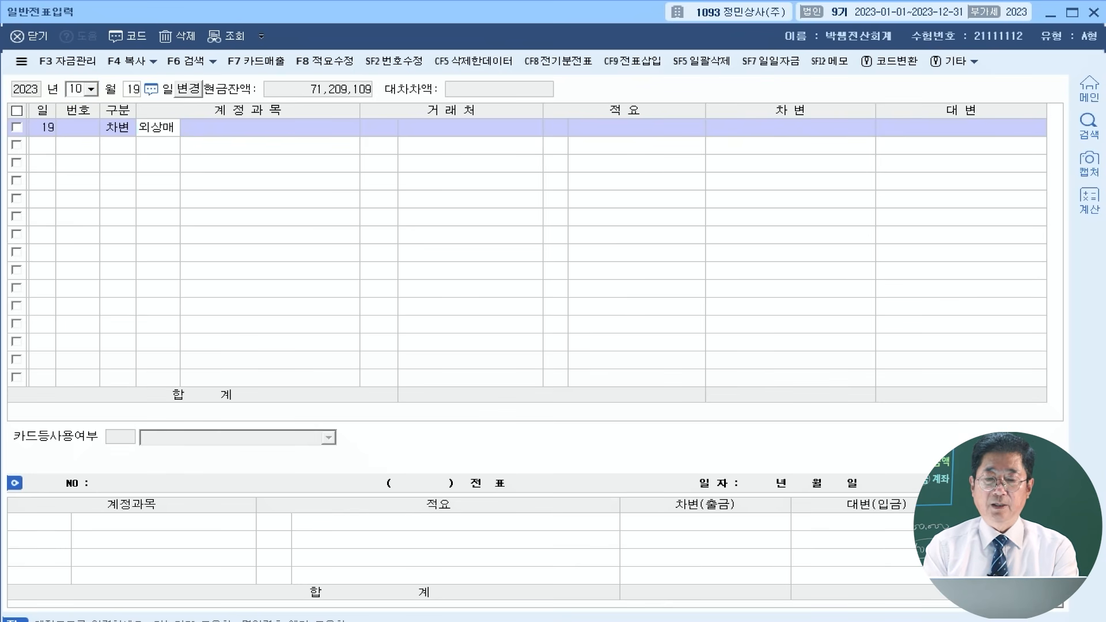
pyautogui.press('Return')
pyautogui.press('Down')
pyautogui.press('Down')
pyautogui.press('Down')
pyautogui.press('Down')
pyautogui.press('Down')
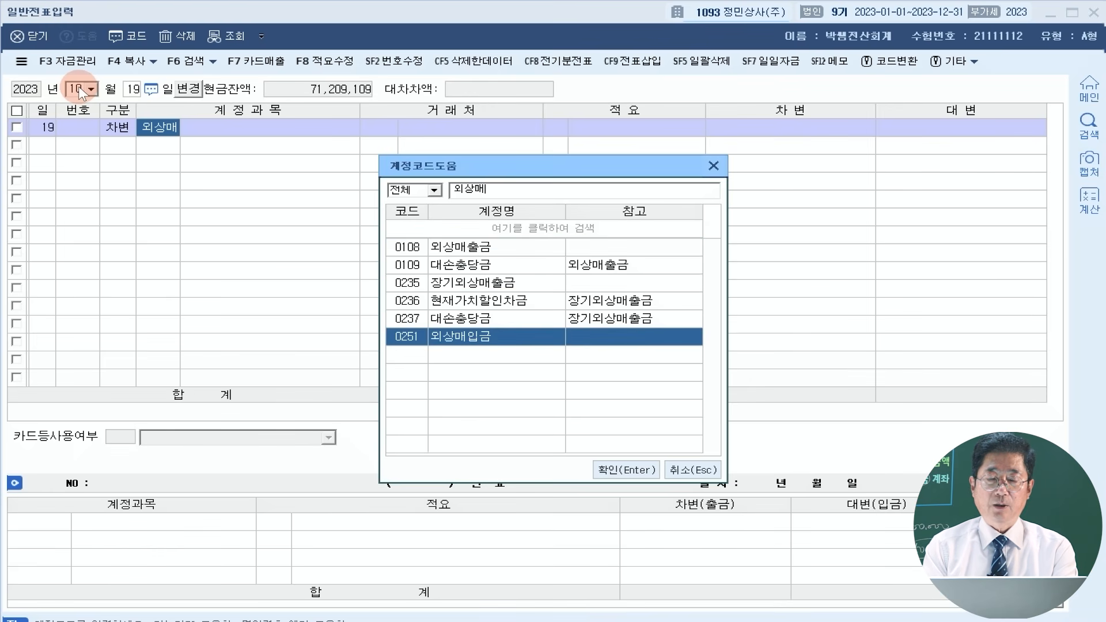
pyautogui.press('Return')
# Assign (주)용인 as 거래처 of the 외상매입금 line and enter a debit amount of 2,500,000
pyautogui.write('용인')
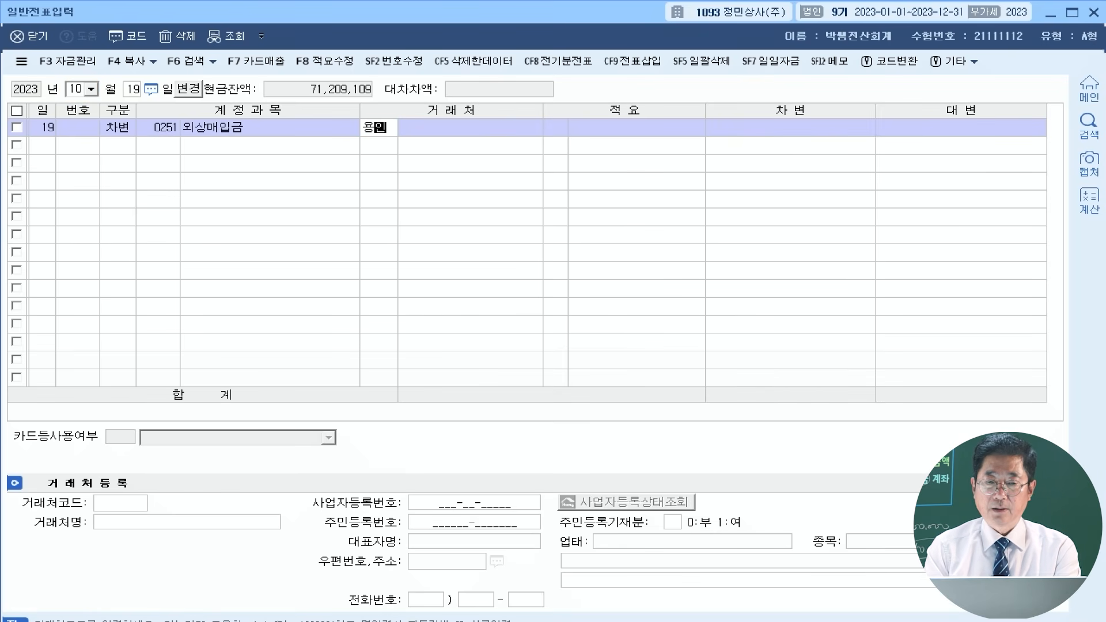
pyautogui.press('Return')
pyautogui.press('Return')
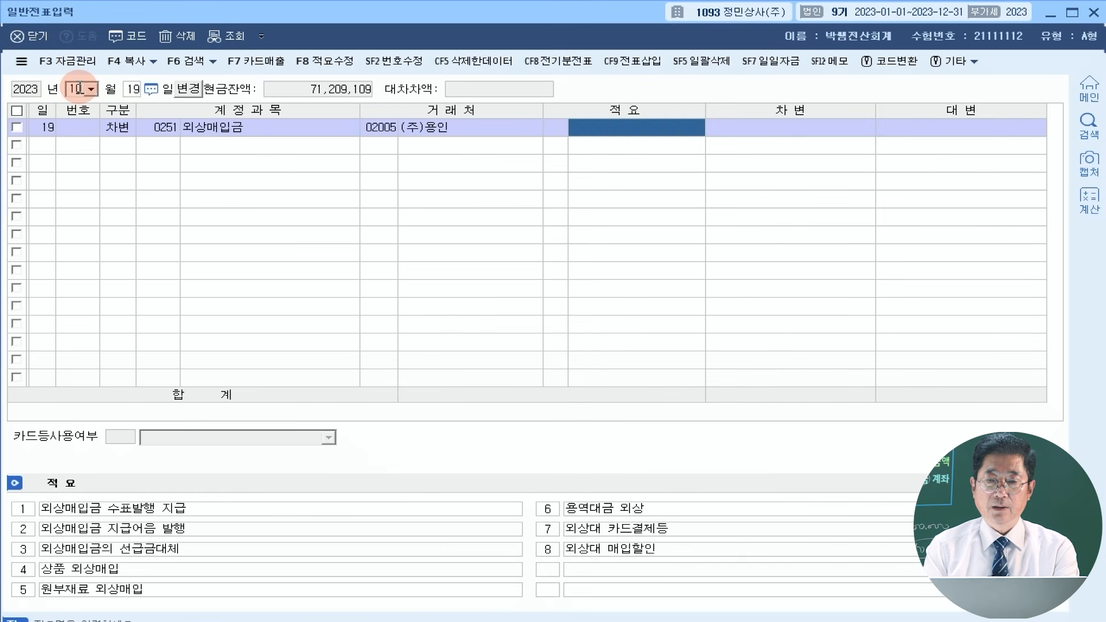
pyautogui.press('Return')
pyautogui.write('2500000')
pyautogui.press('Return')
# Add a credit line for account 현금 (0101) with the amount set to 1,500,000
pyautogui.write('4')
pyautogui.press('Return')
pyautogui.write('101')
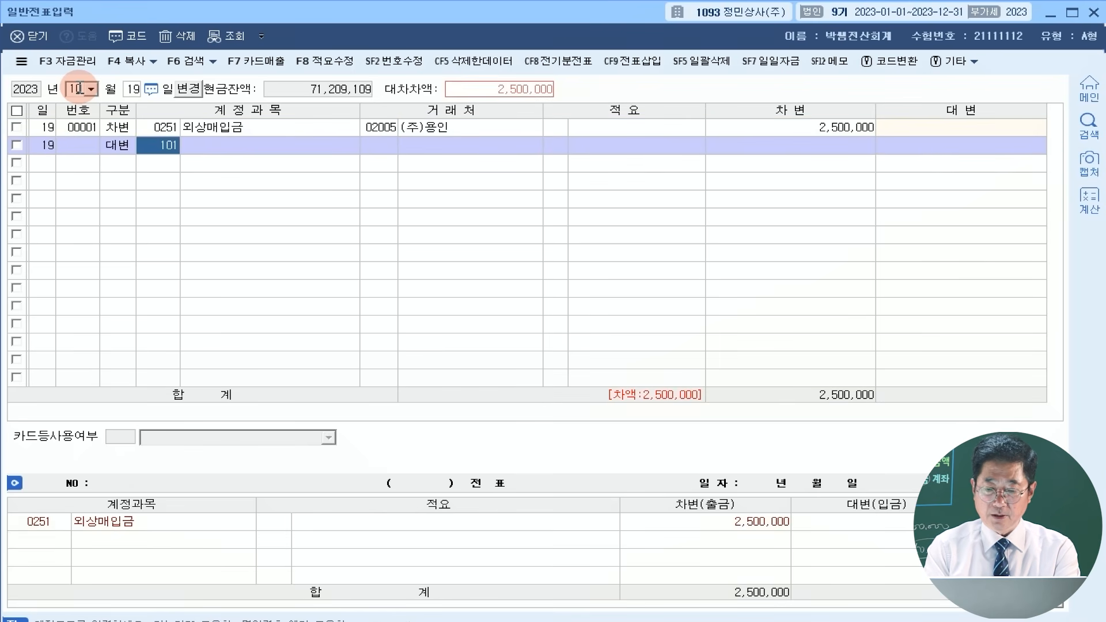
pyautogui.press('Return')
pyautogui.press('Return')
pyautogui.press('Return')
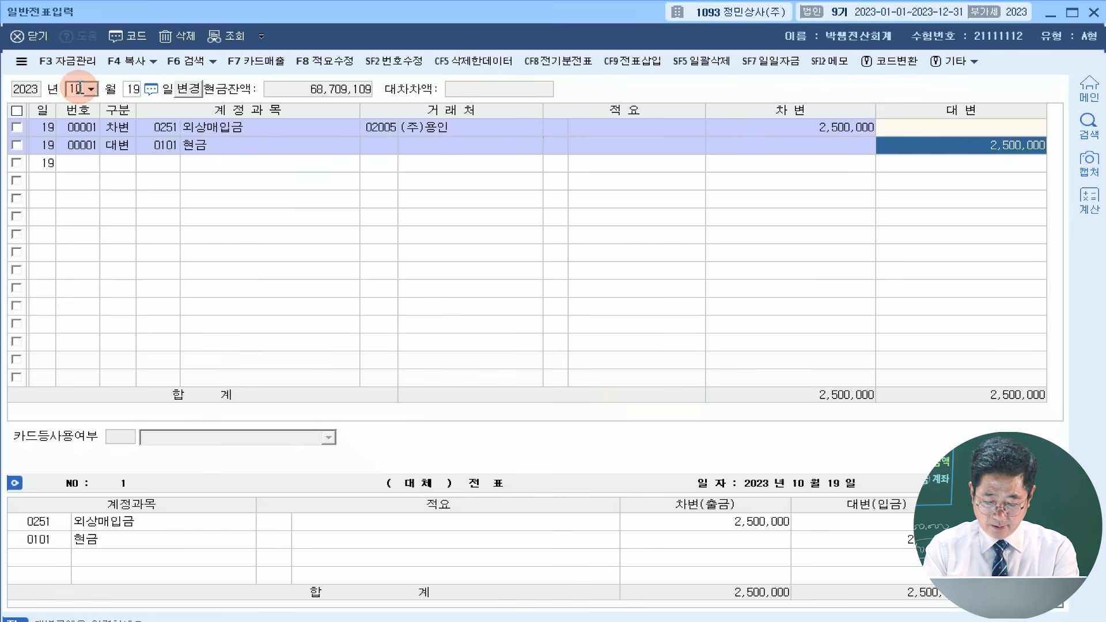
pyautogui.write('1500000')
pyautogui.press('Return')
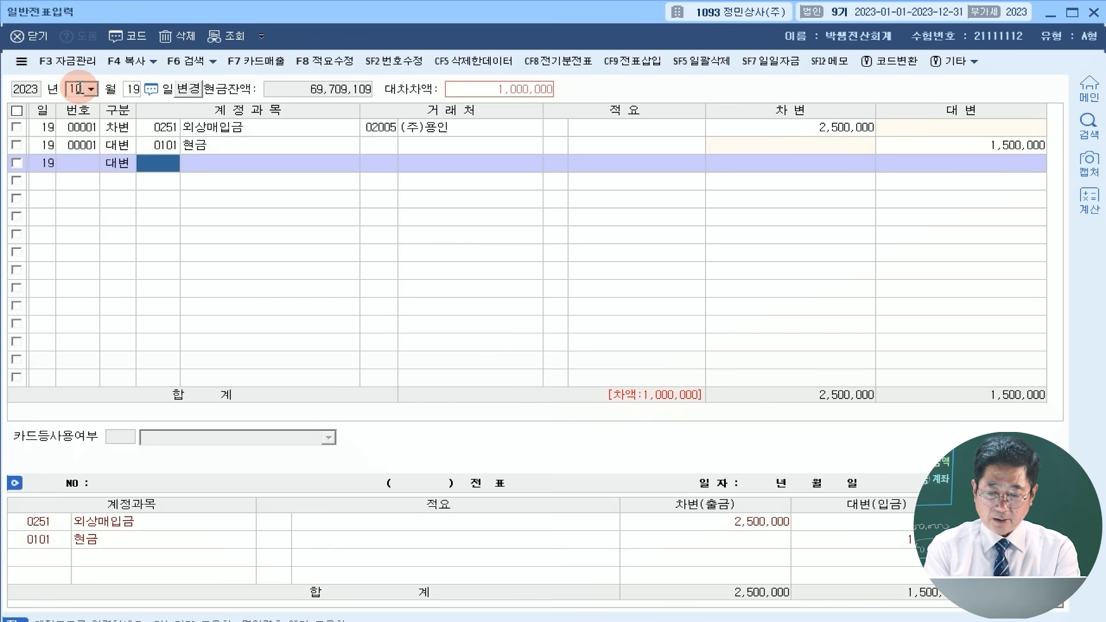
# Add a credit line for account 받을어음 (0110) with 거래처 (주)수원 for the remaining 1,000,000
pyautogui.write('110')
pyautogui.press('Return')
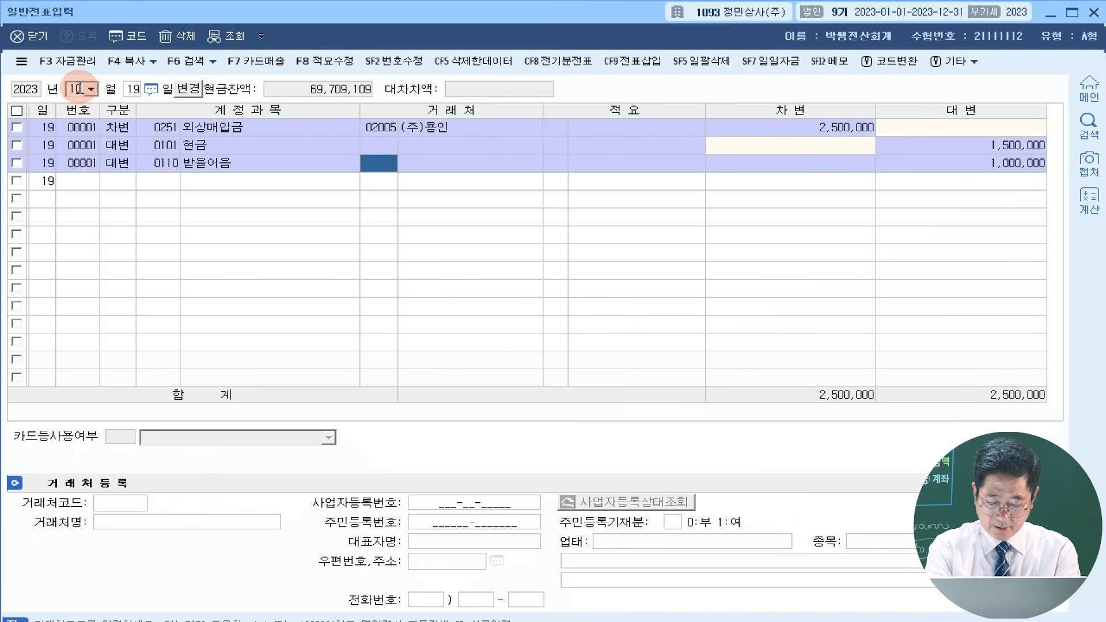
pyautogui.write('수원')
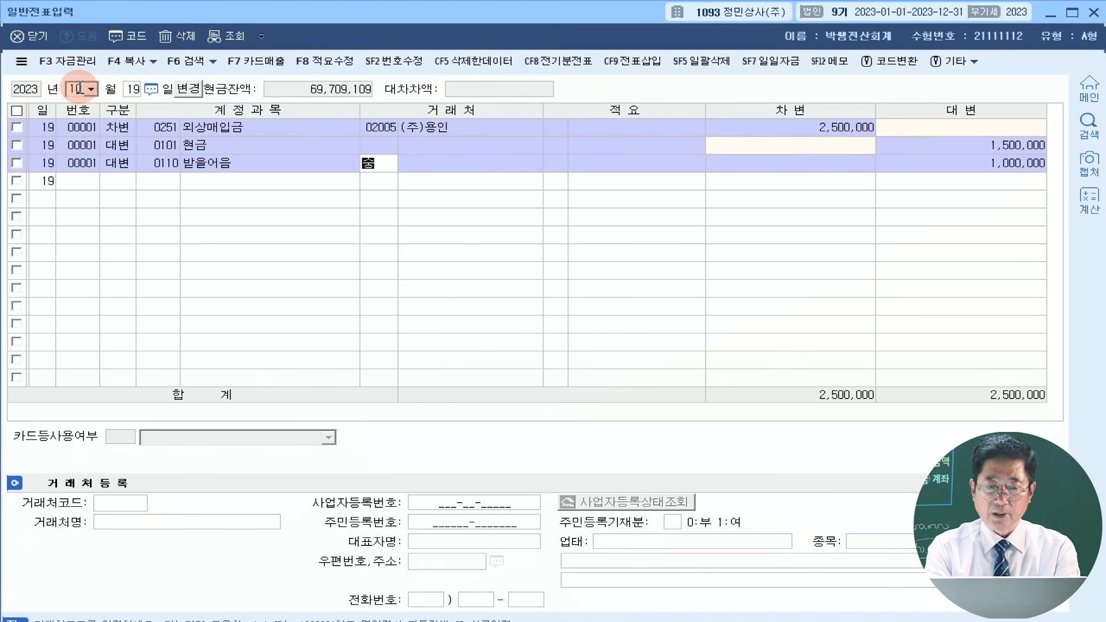
pyautogui.press('Return')
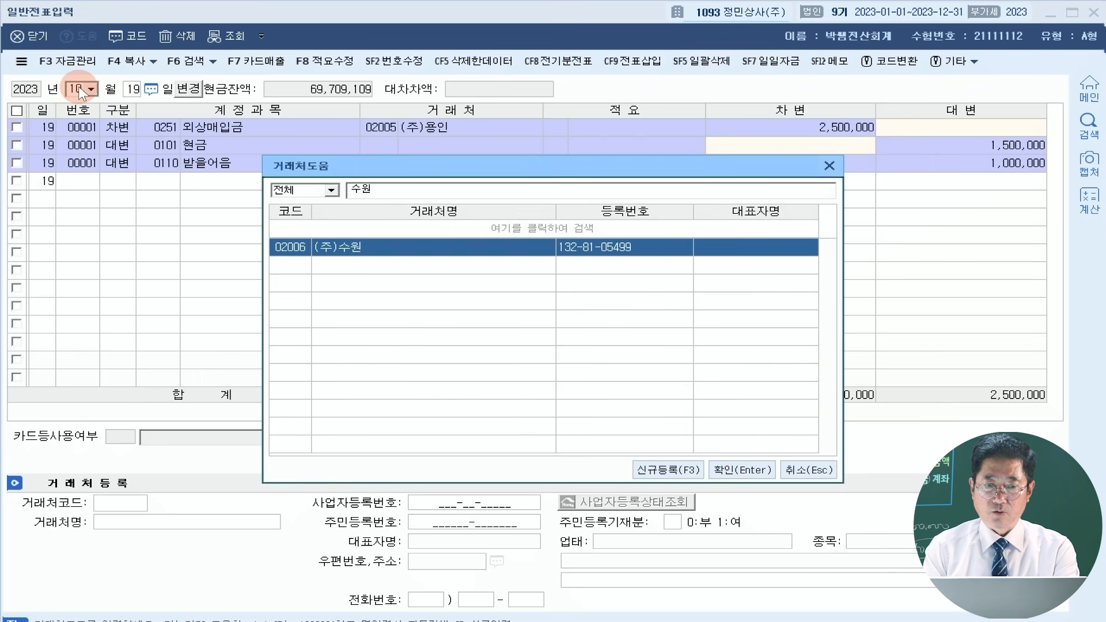
pyautogui.press('Return')
pyautogui.press('Return')
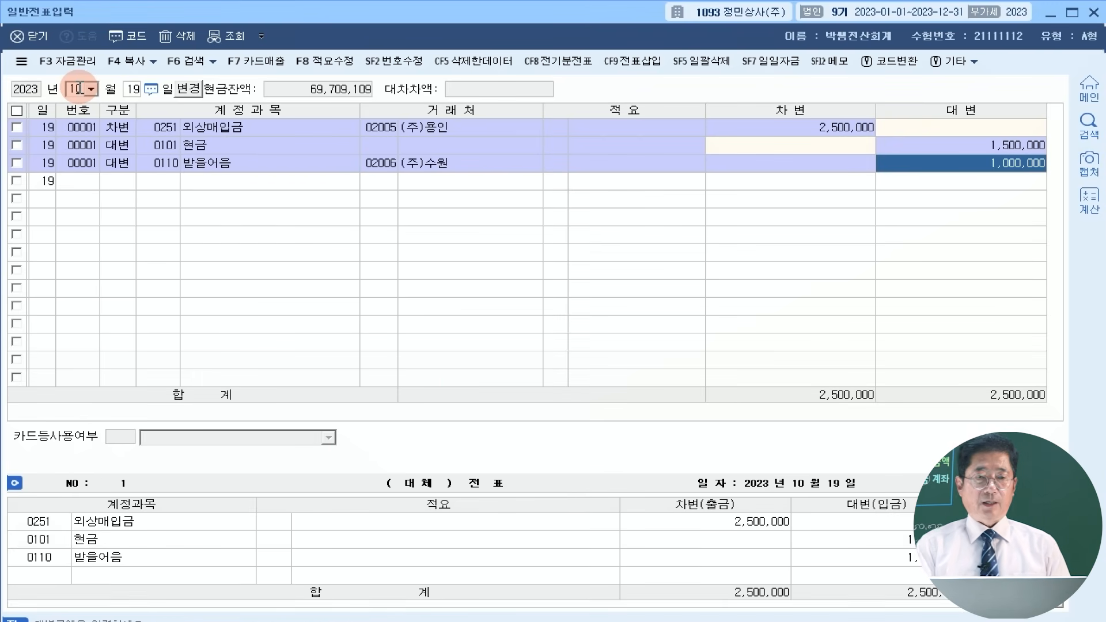
# Set the voucher entry date to November 6, 2023
pyautogui.click(75, 88)
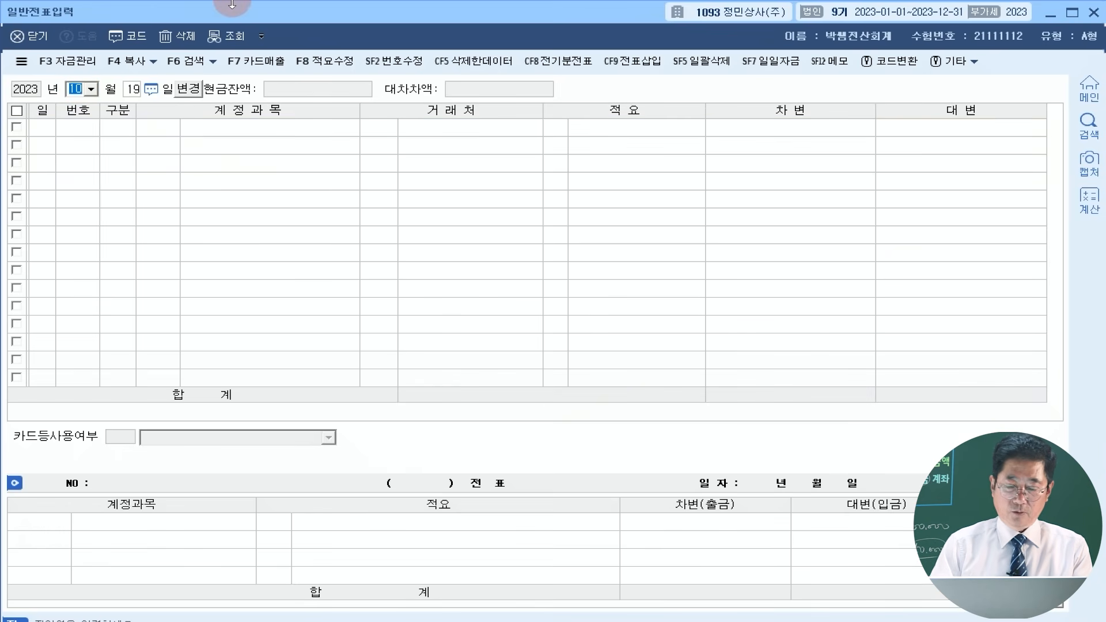
pyautogui.write('116')
pyautogui.press('Return')
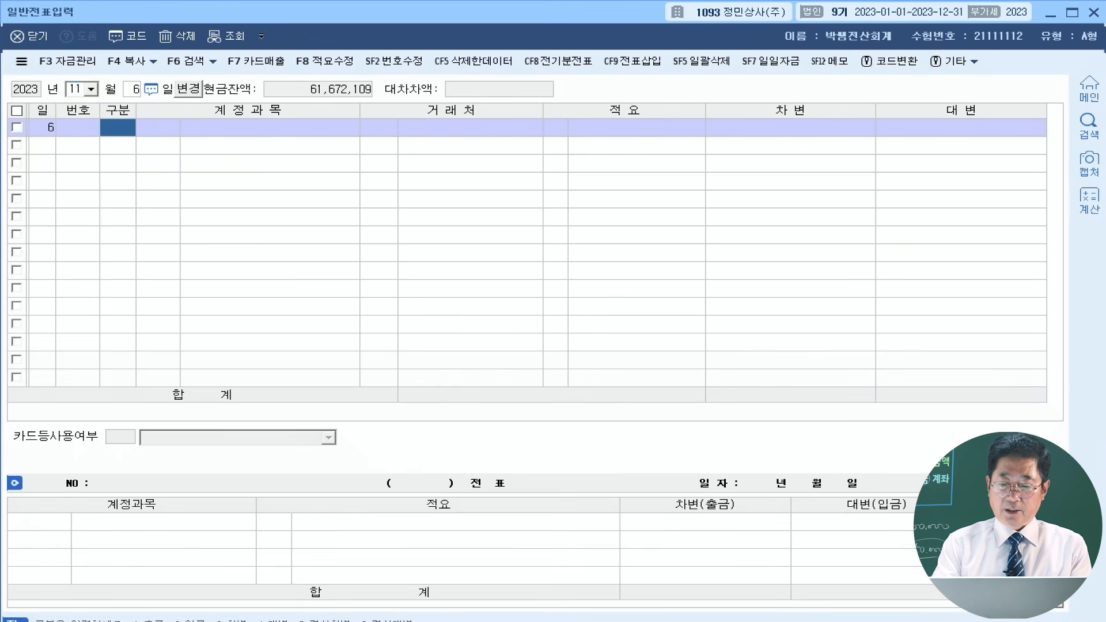
# Add a debit line for account 예수금 (0254) with an amount of 270,000
pyautogui.write('3')
pyautogui.press('Return')
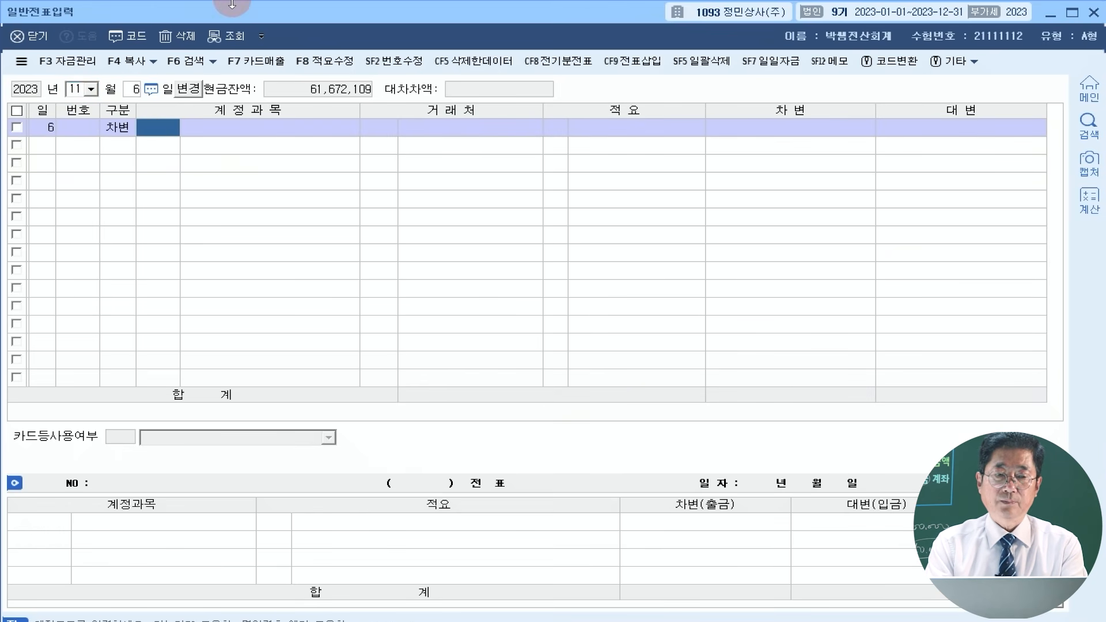
pyautogui.write('예수')
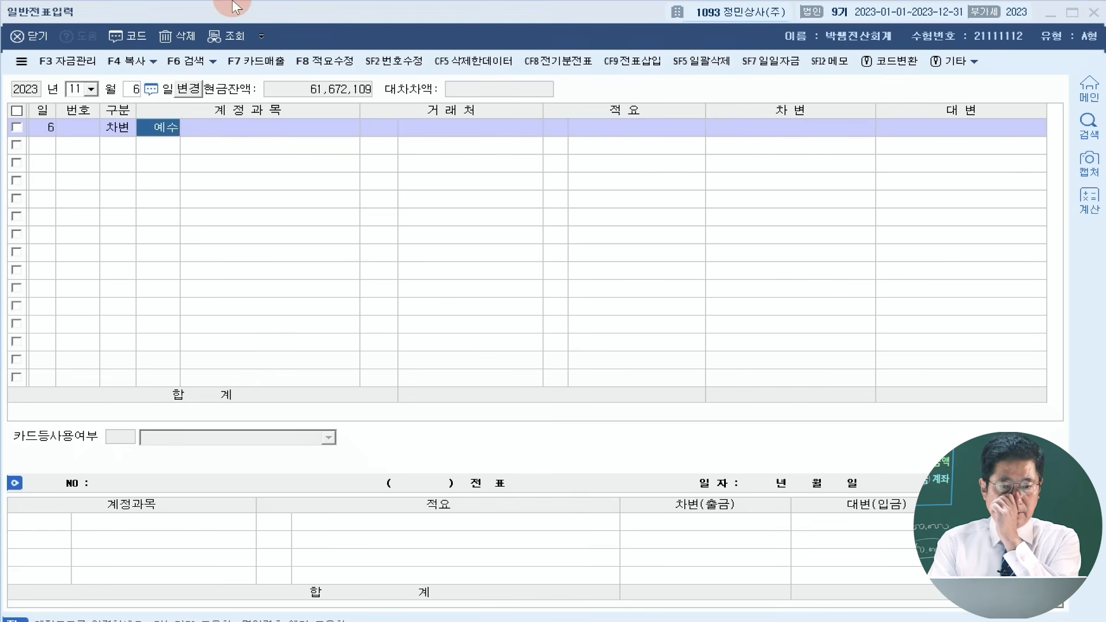
pyautogui.press('Return')
pyautogui.press('Return')
pyautogui.press('Return')
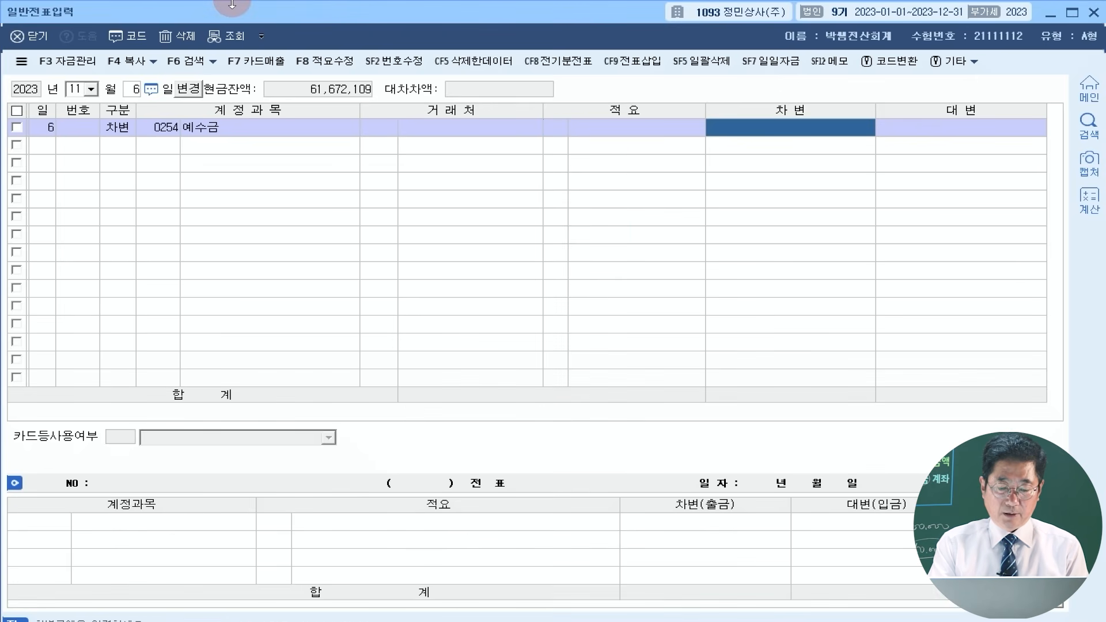
pyautogui.write('2700000')
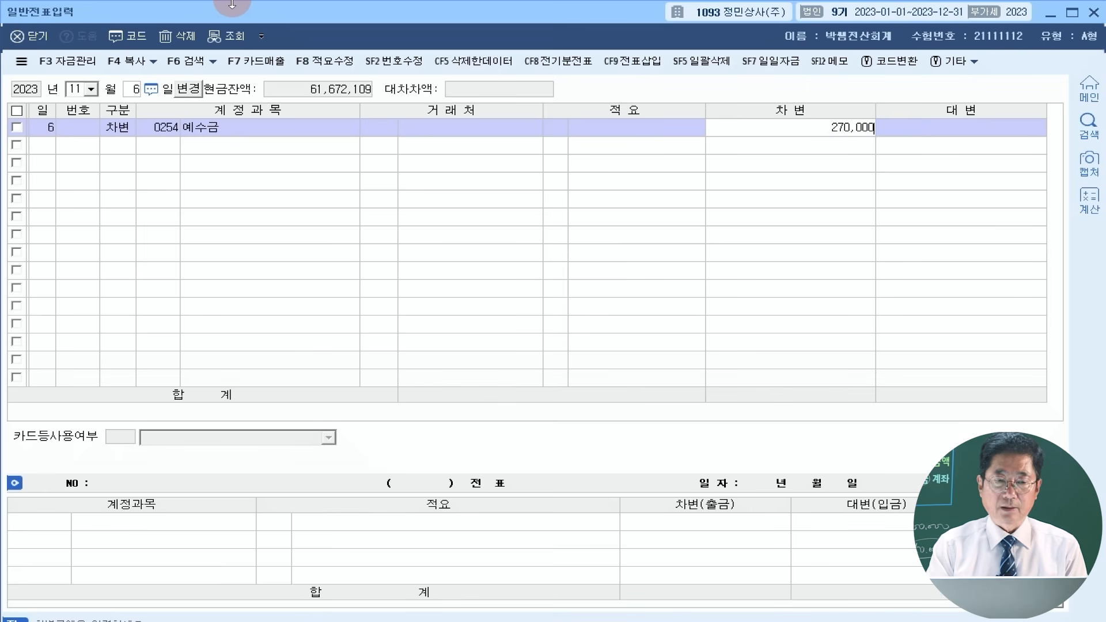
pyautogui.press('Return')
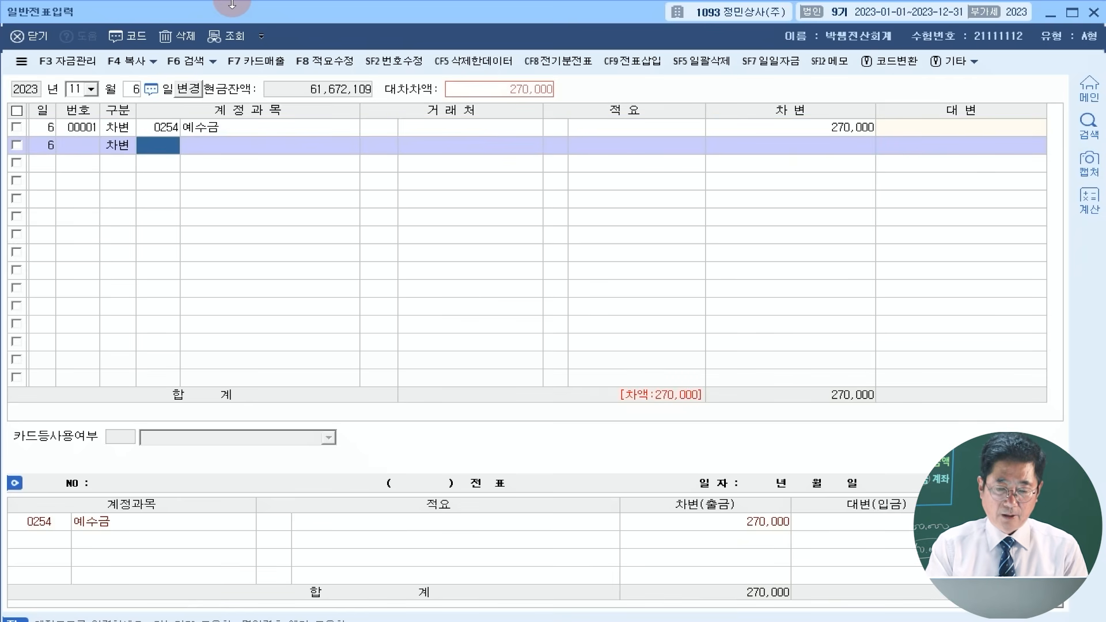
# Add a debit line for the 제조원가 account 보험료 (0521), found by searching 보험, with an amount of 221,000
pyautogui.write('보험')
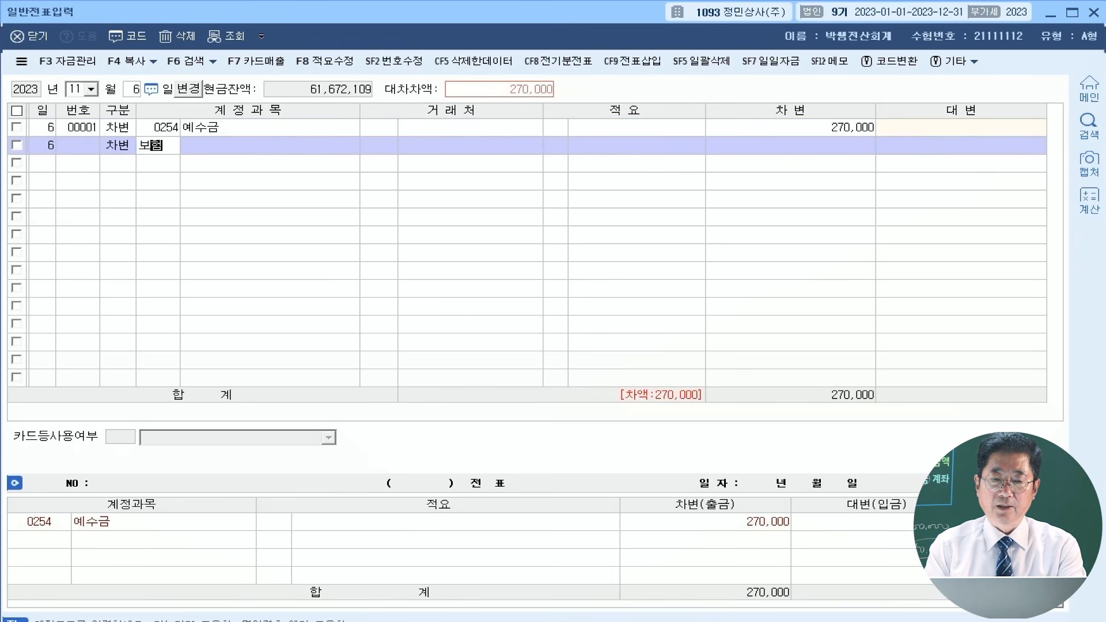
pyautogui.press('Return')
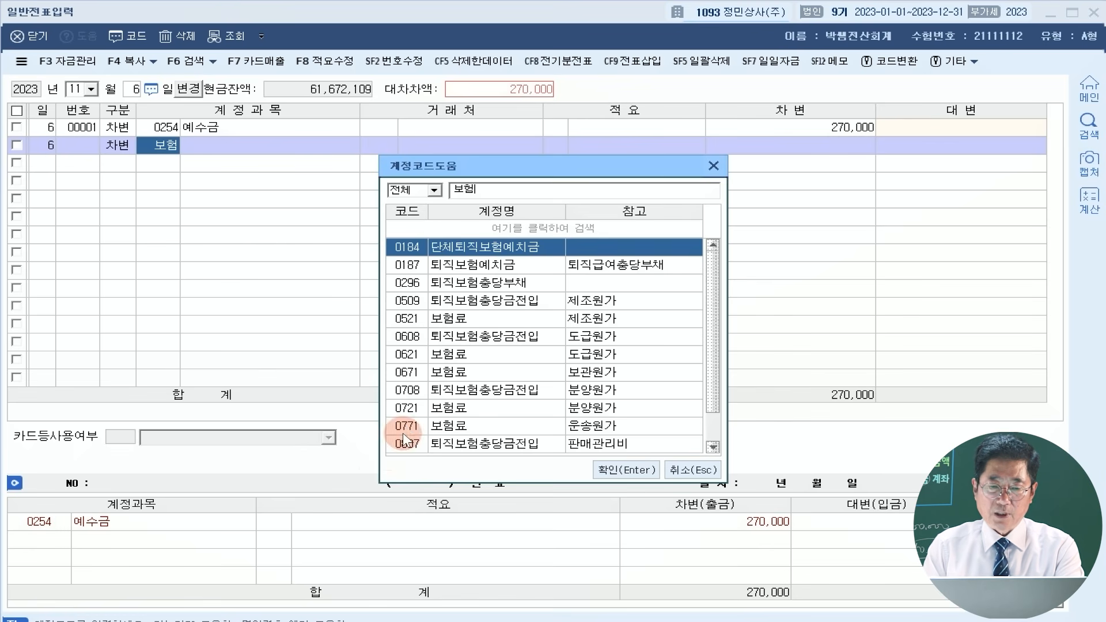
pyautogui.scroll(-1, 463, 420)
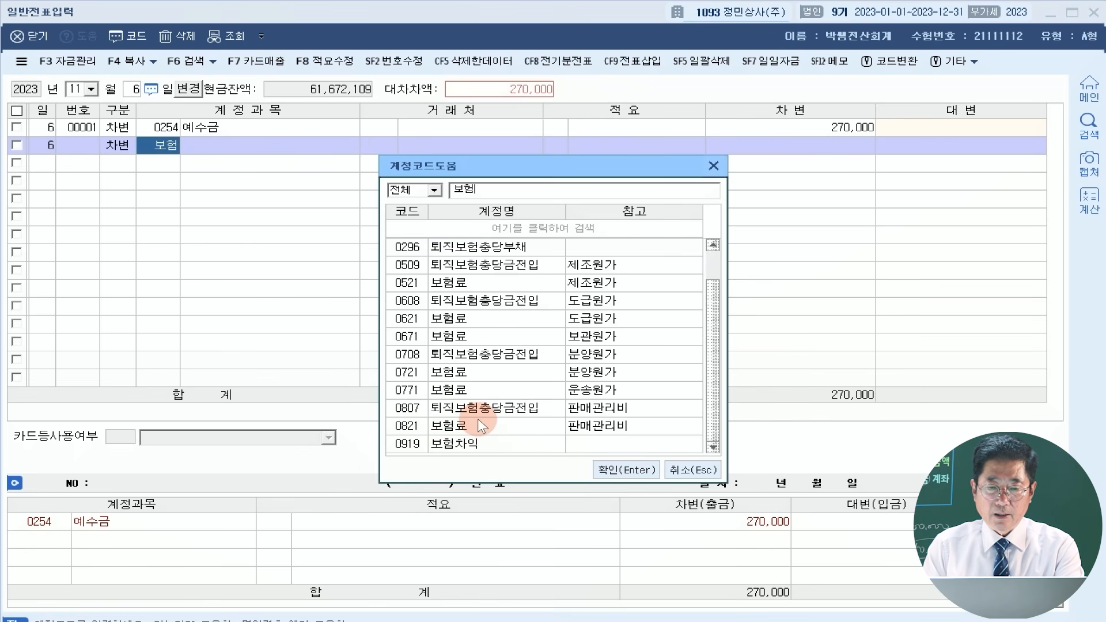
pyautogui.click(507, 281)
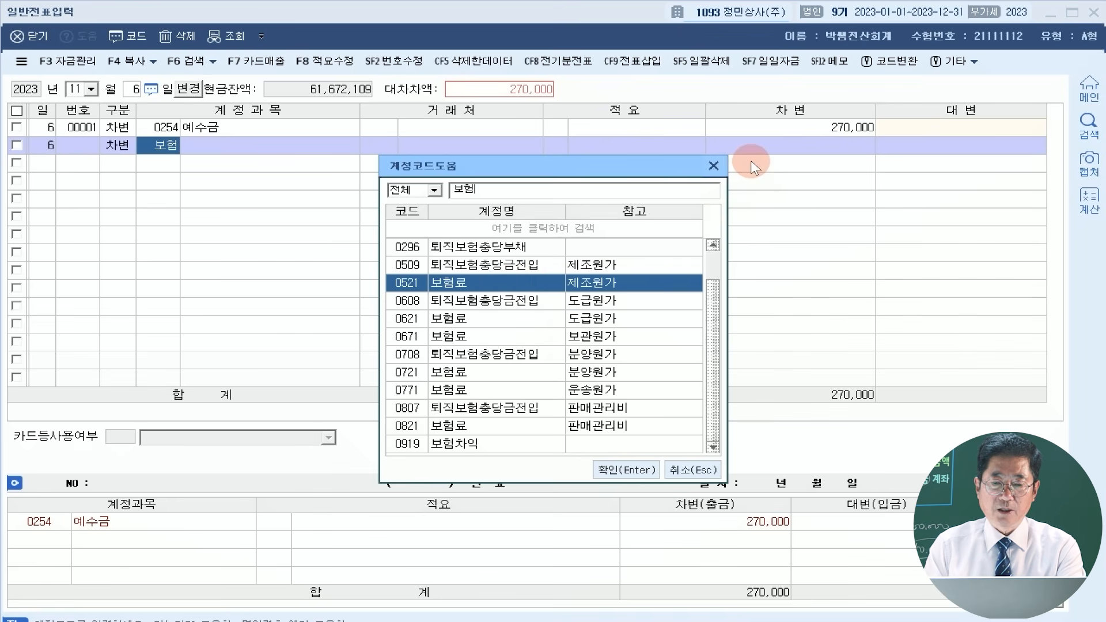
pyautogui.click(633, 469)
pyautogui.press('Return')
pyautogui.press('Return')
pyautogui.press('Return')
pyautogui.press('Return')
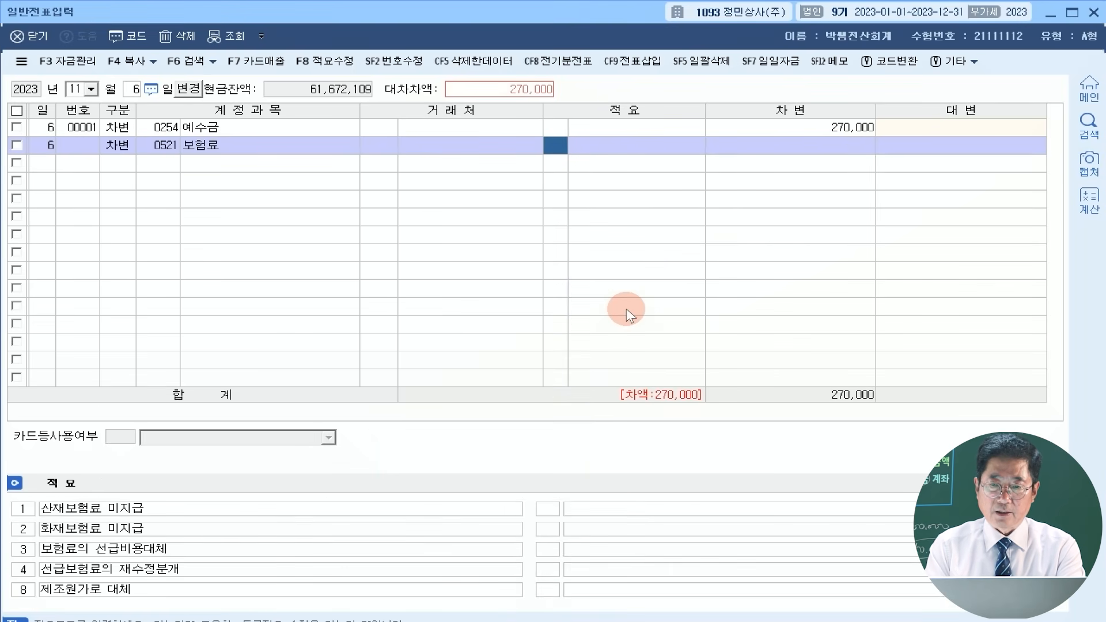
pyautogui.write('2210000')
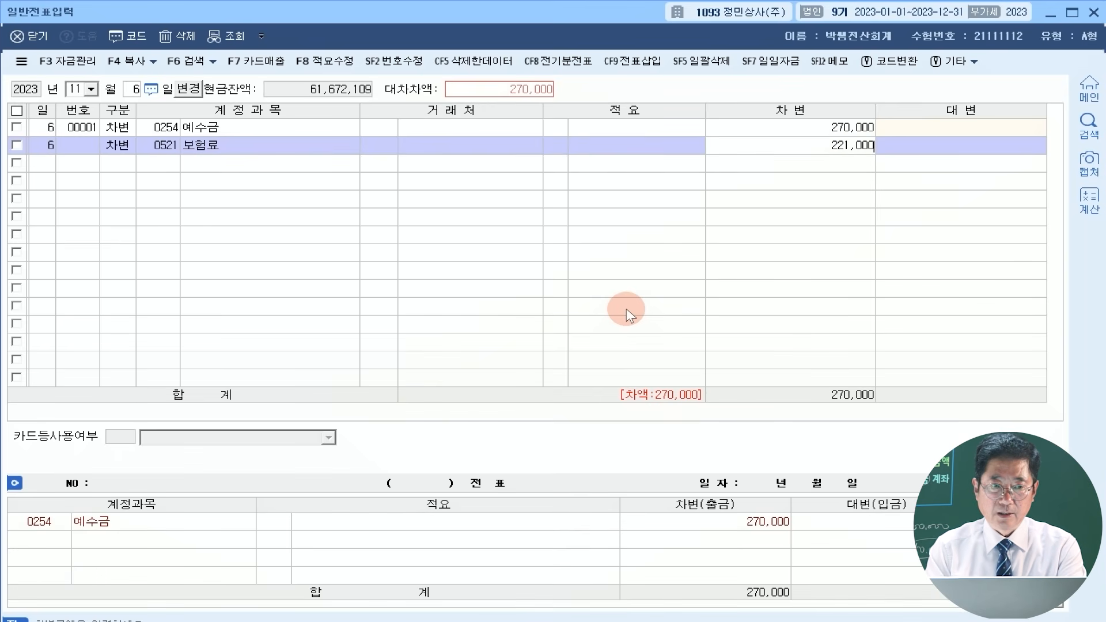
pyautogui.press('Return')
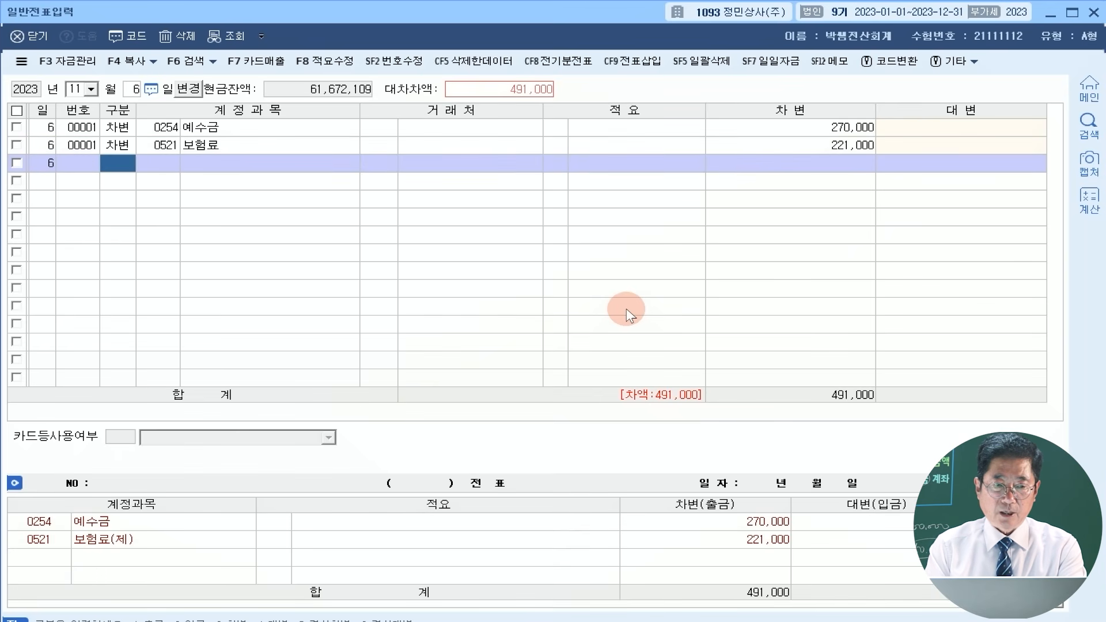
# Add a debit line for the 판매관리비 account 보험료 (0821) with an amount of 110,500
pyautogui.write('821')
pyautogui.press('Return')
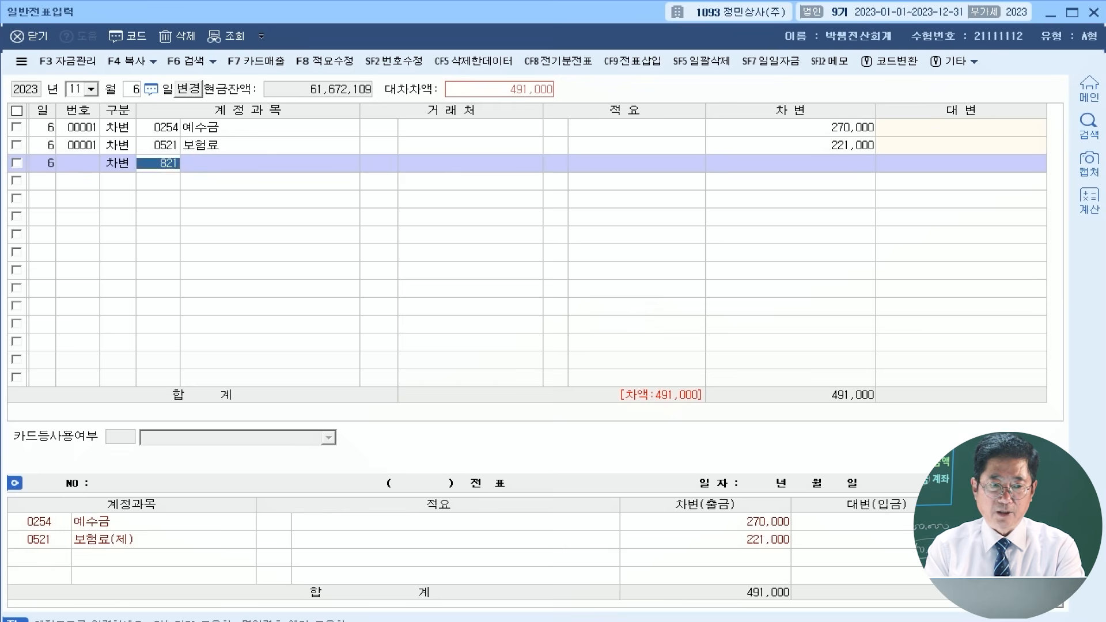
pyautogui.press('Return')
pyautogui.press('Return')
pyautogui.press('Return')
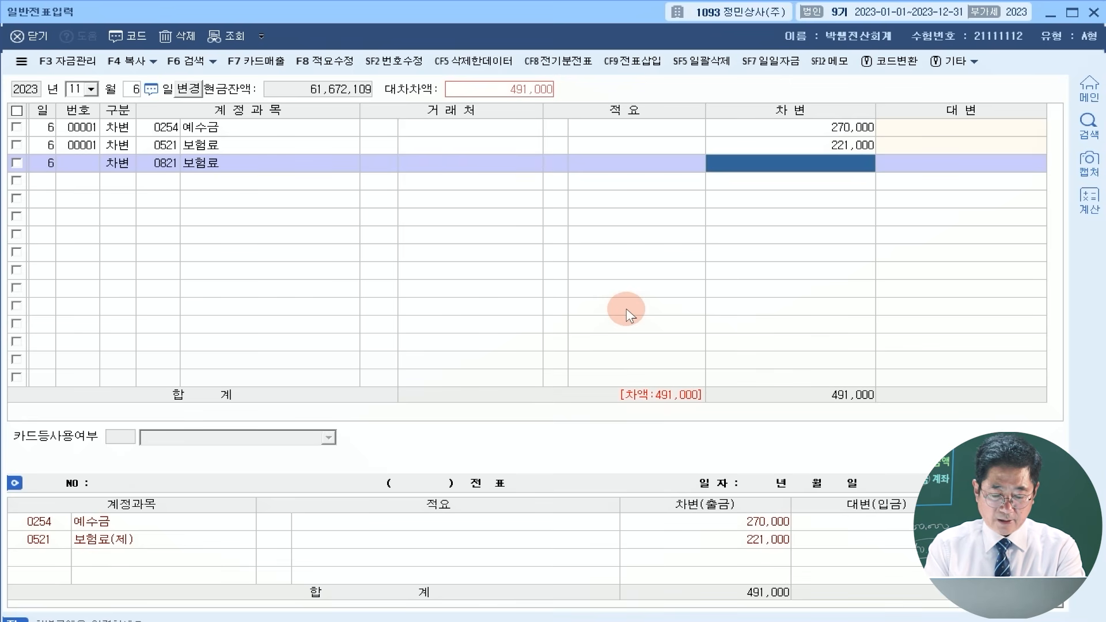
pyautogui.write('110')
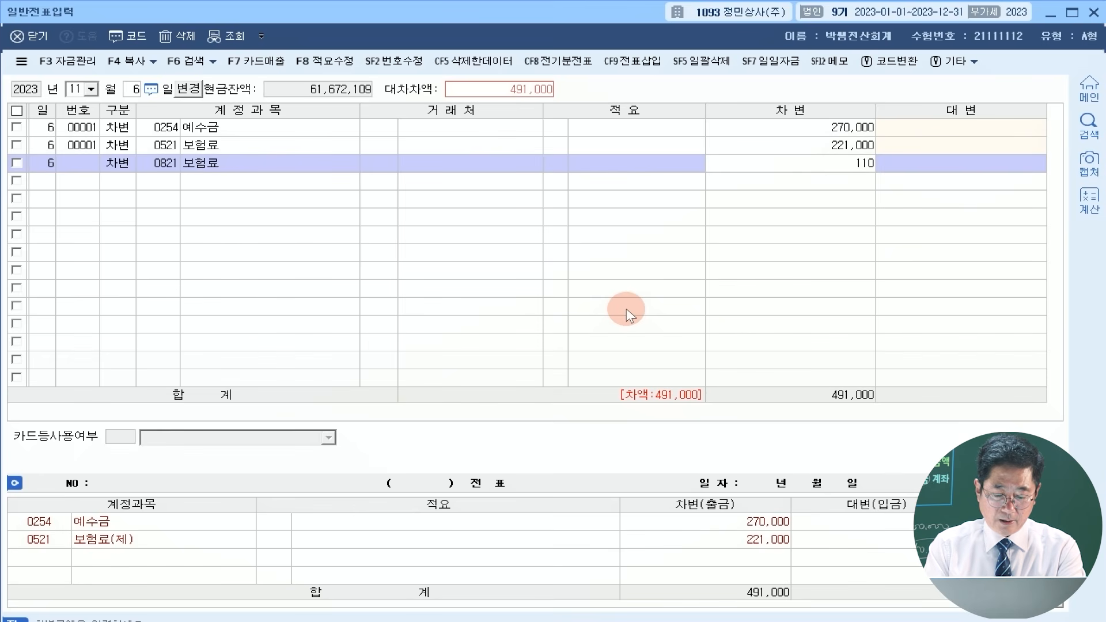
pyautogui.write('500')
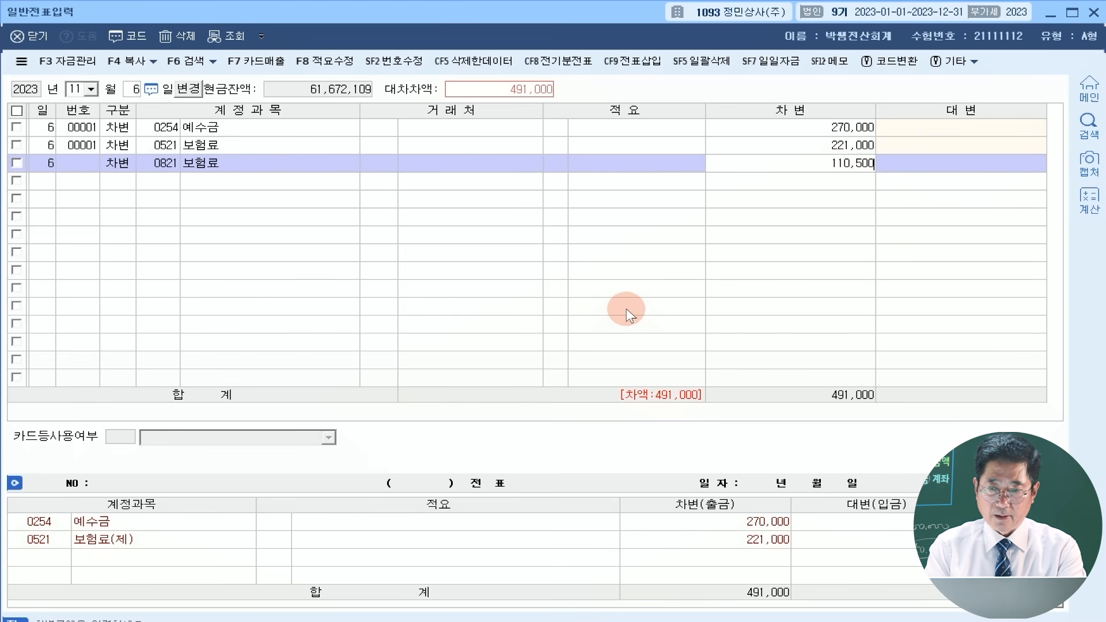
pyautogui.press('Return')
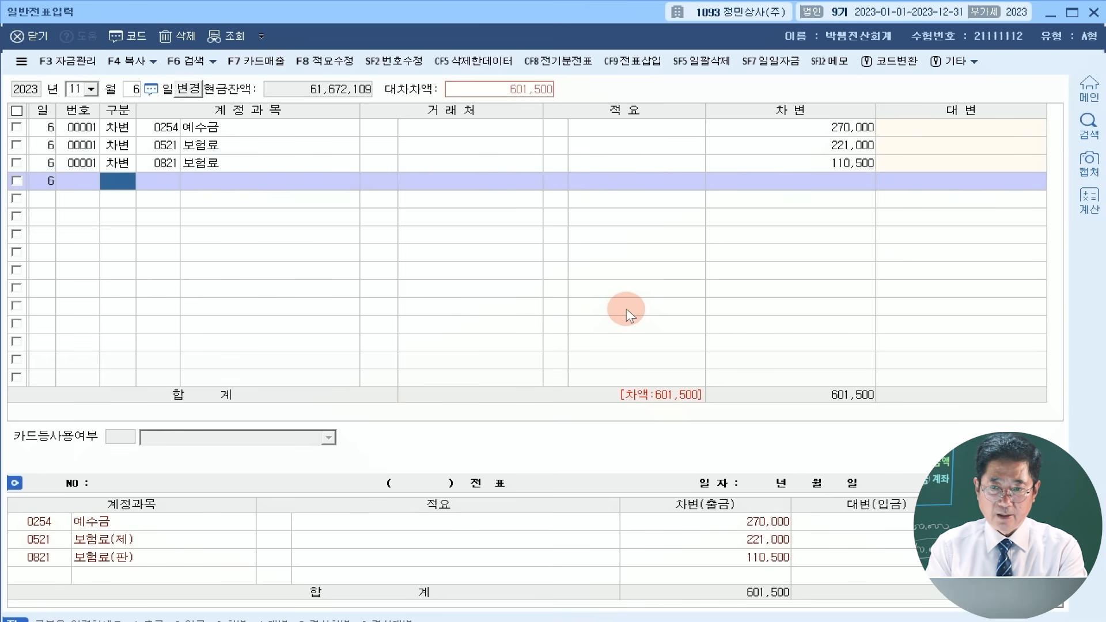
# Balance the November 6 voucher with a credit line of 601,500 for account 현금 (0101)
pyautogui.write('4')
pyautogui.press('Return')
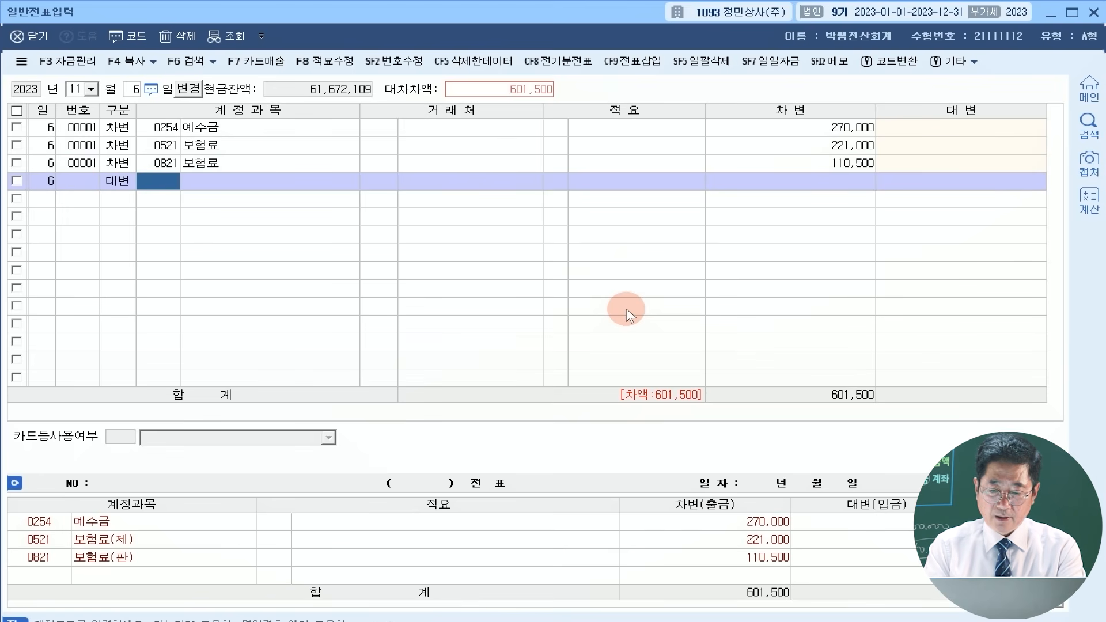
pyautogui.write('101')
pyautogui.press('Return')
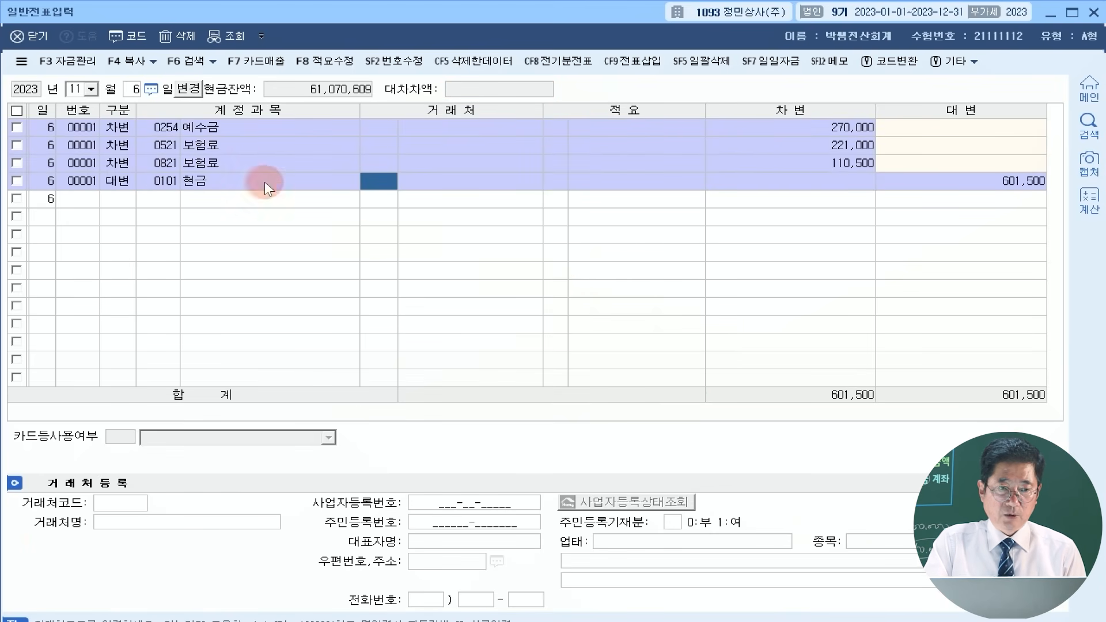
# Change the voucher entry date to November 11, 2023
pyautogui.click(131, 88)
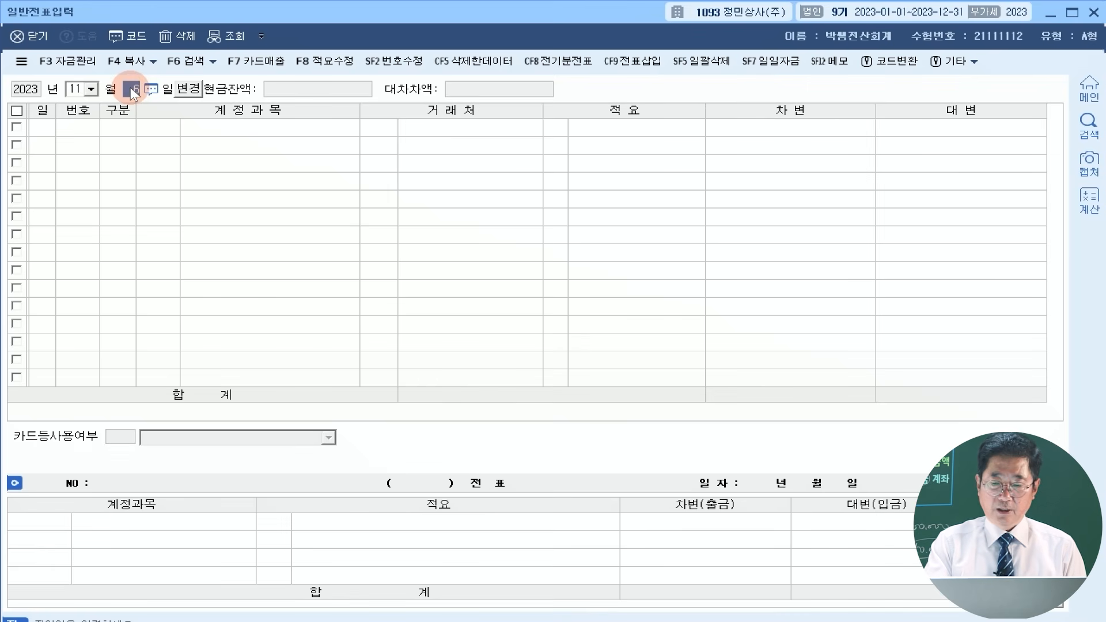
pyautogui.write('11')
pyautogui.press('Return')
# Start a debit line and choose the 판매관리비 account 퇴직급여 (0806) from the accounts matching 퇴직급
pyautogui.write('3')
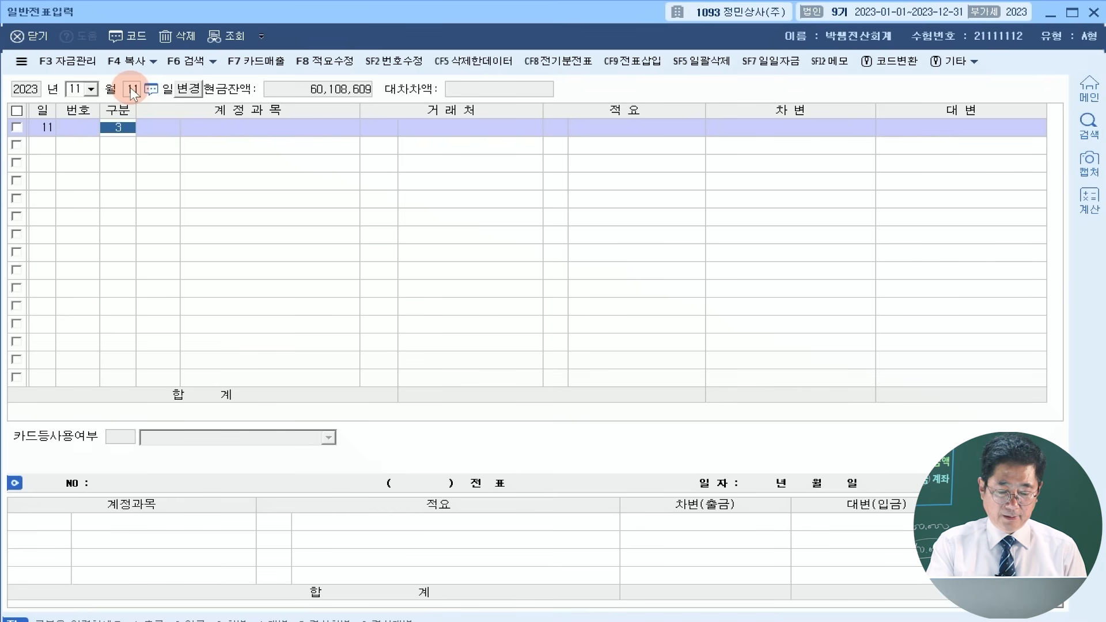
pyautogui.press('Return')
pyautogui.write('퇴')
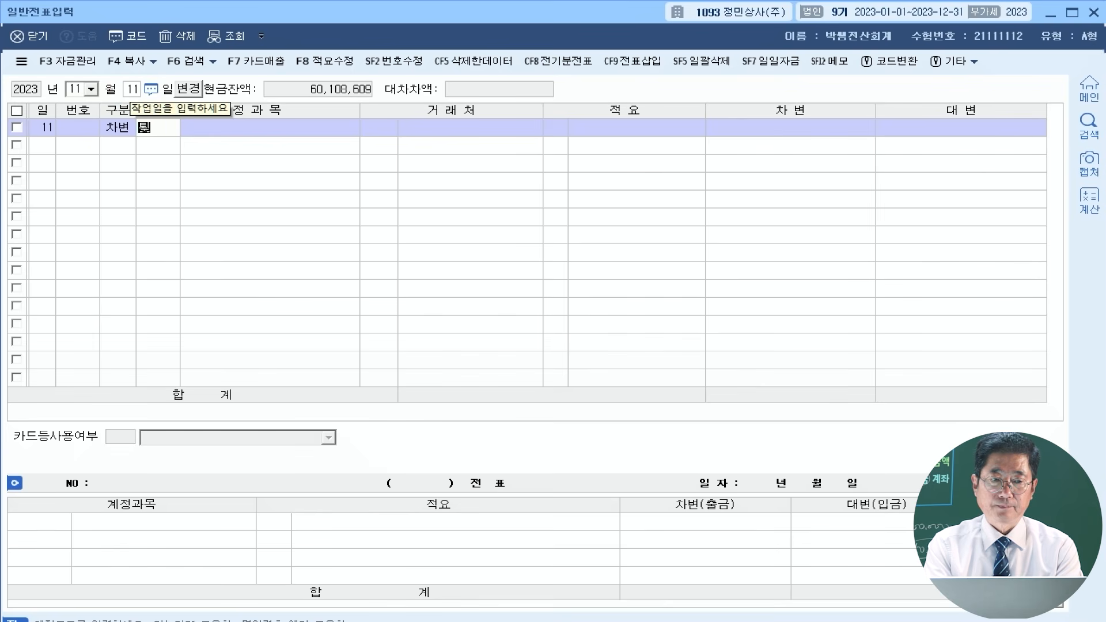
pyautogui.write('직급')
pyautogui.press('Return')
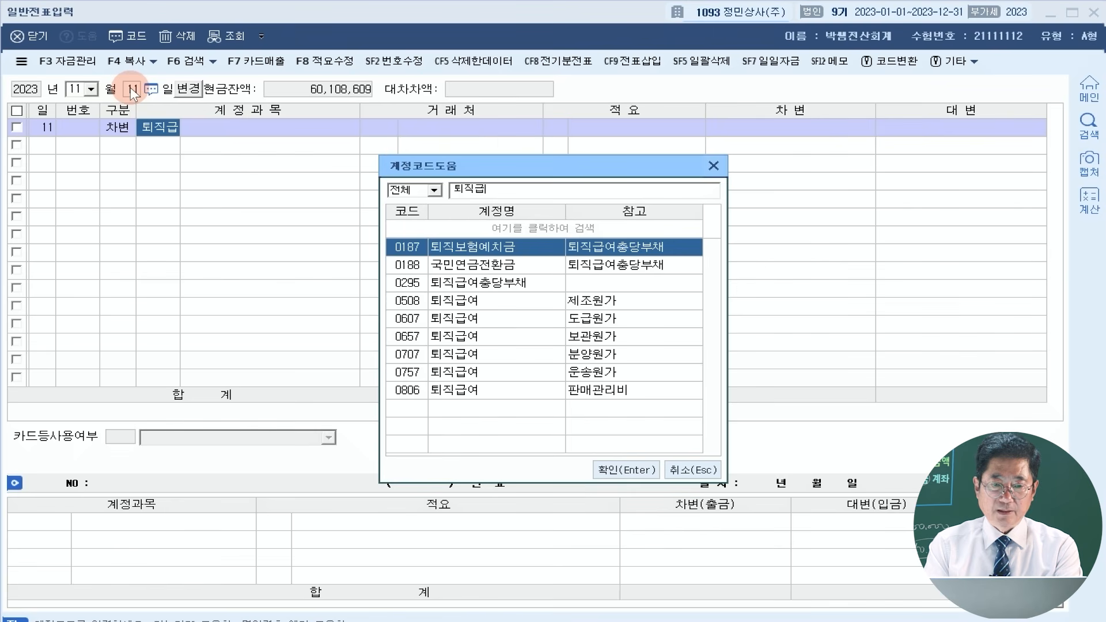
pyautogui.press('Down')
pyautogui.press('Down')
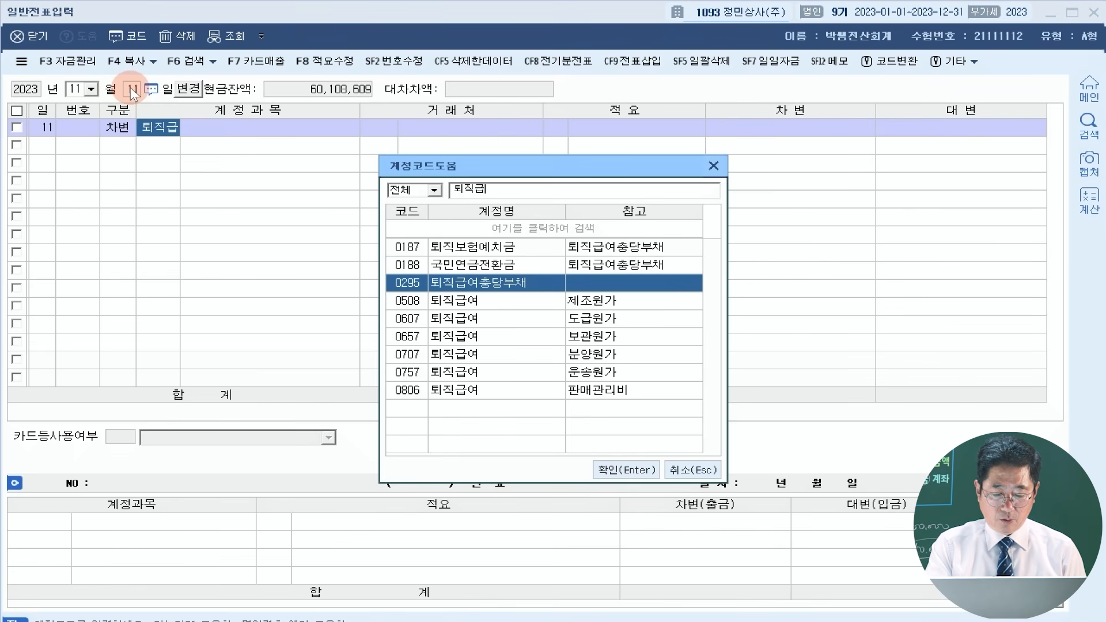
pyautogui.press('Return')
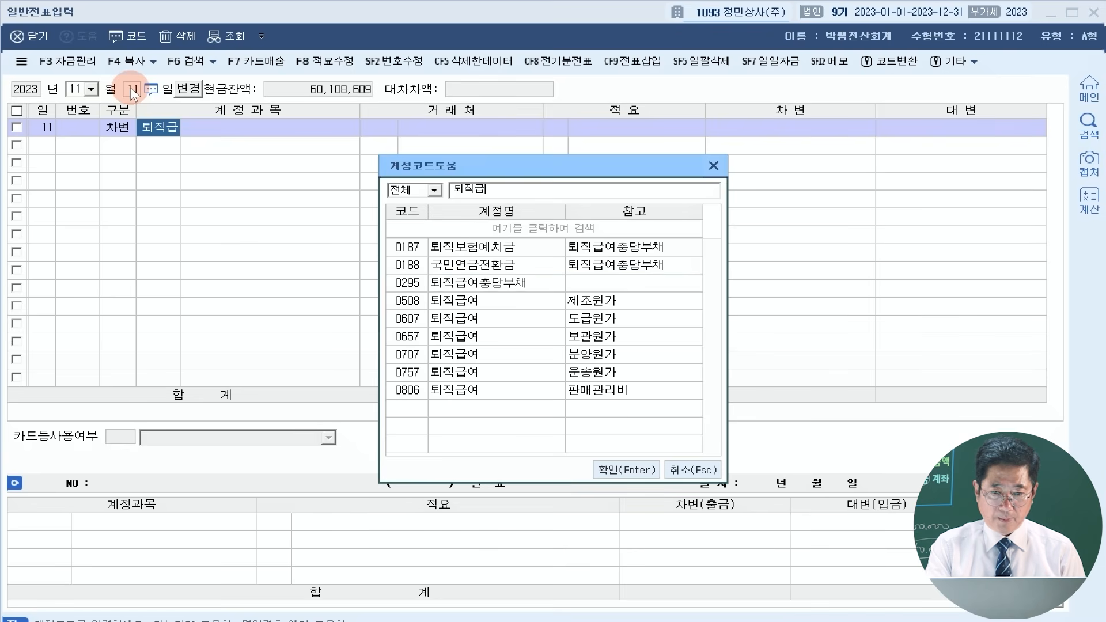
pyautogui.press('Down')
pyautogui.press('Down')
pyautogui.press('Down')
pyautogui.press('Down')
pyautogui.press('Down')
pyautogui.press('Down')
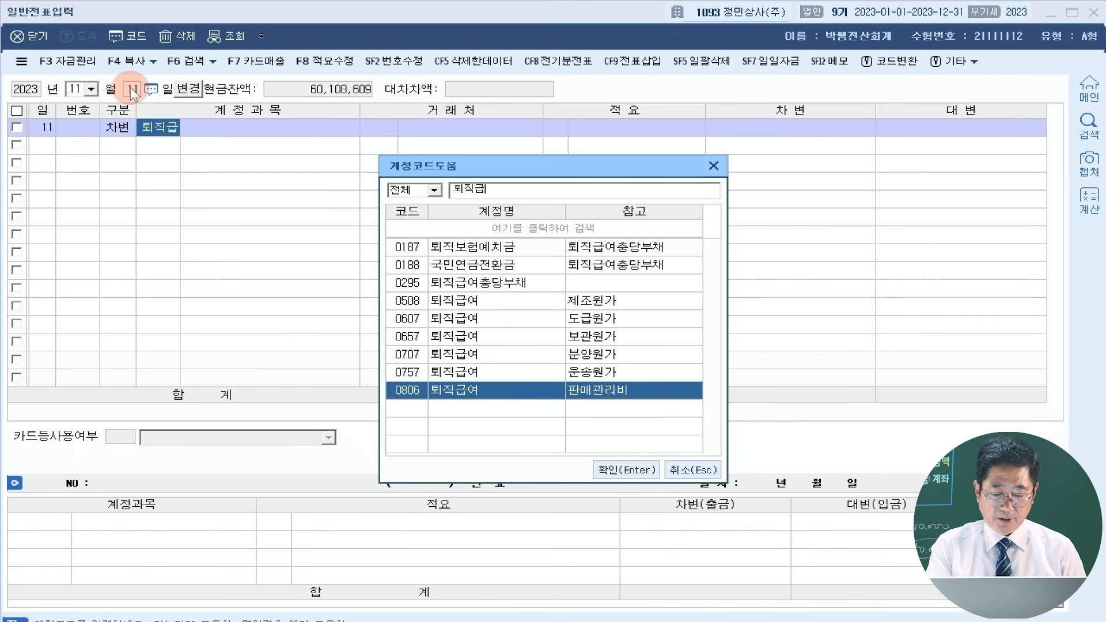
pyautogui.press('Return')
# Leave 거래처 and 적요 blank on the 퇴직급여 line and enter a debit amount of 6,800,000
pyautogui.press('Return')
pyautogui.press('Return')
pyautogui.press('Return')
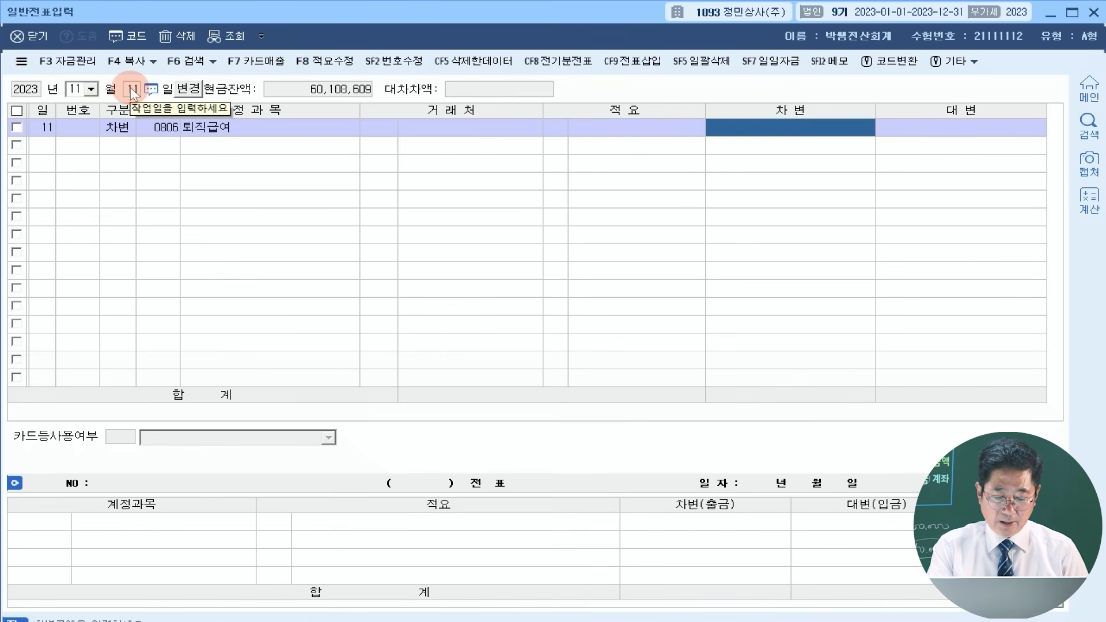
pyautogui.write('6800000')
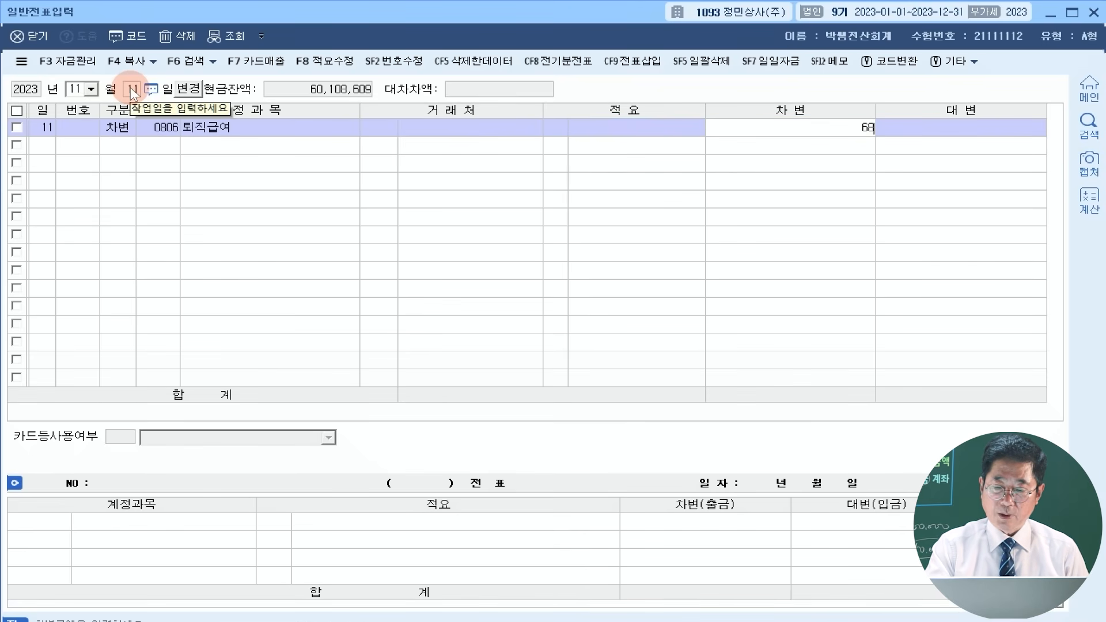
pyautogui.press('Return')
# Start a second debit line and choose the 판매관리비 account 수수료비용 (0831) from the accounts matching 수수료
pyautogui.write('3수수료')
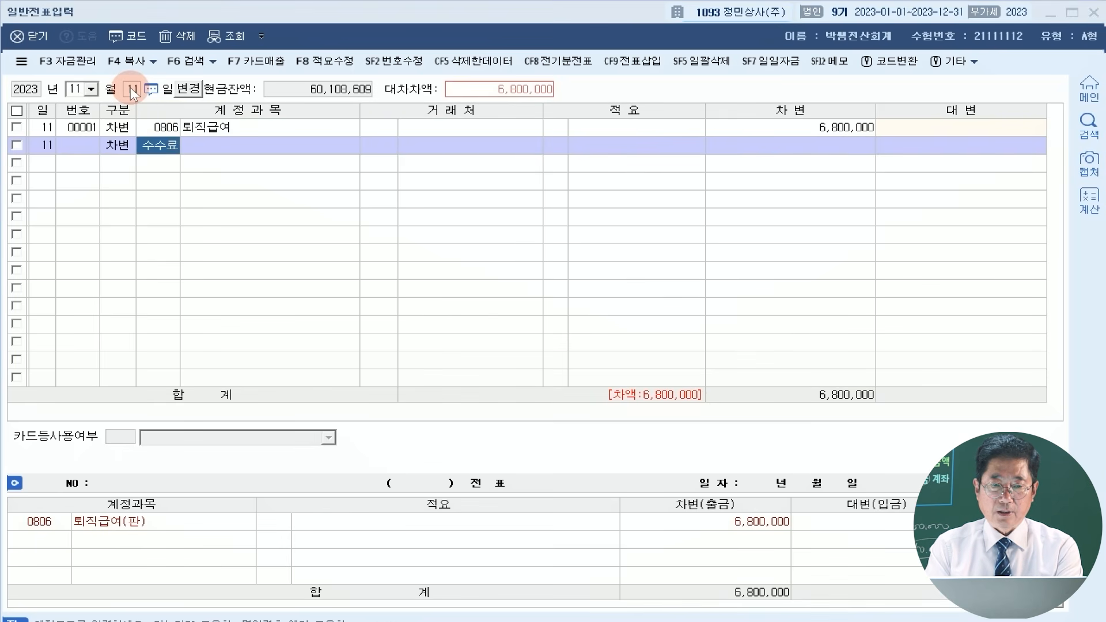
pyautogui.press('Return')
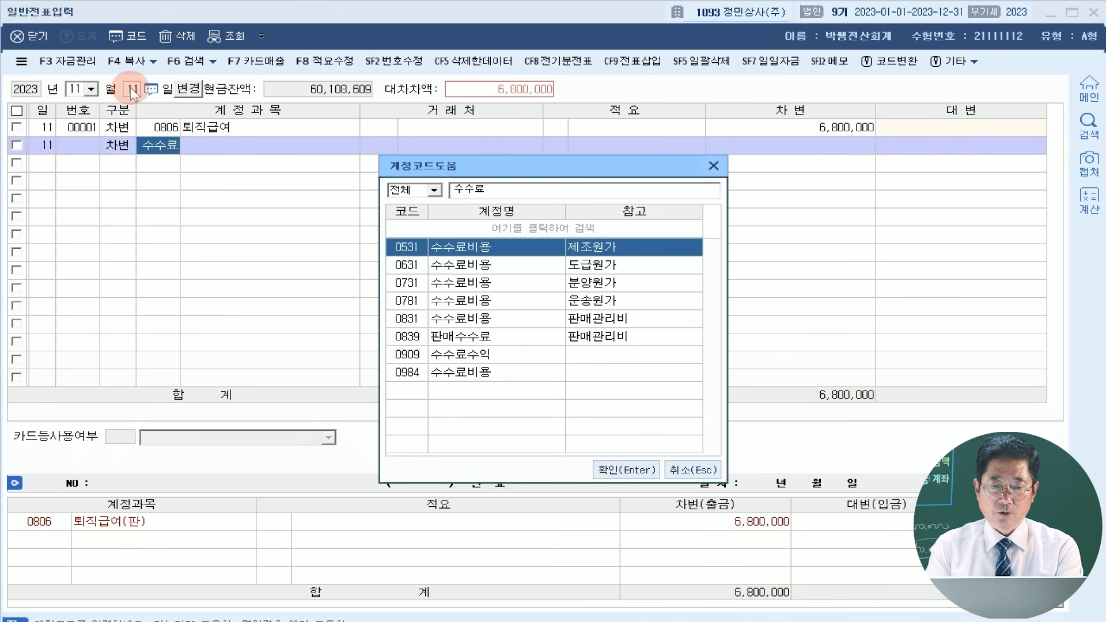
pyautogui.press('Down')
pyautogui.press('Down')
pyautogui.press('Down')
pyautogui.press('Down')
pyautogui.press('Down')
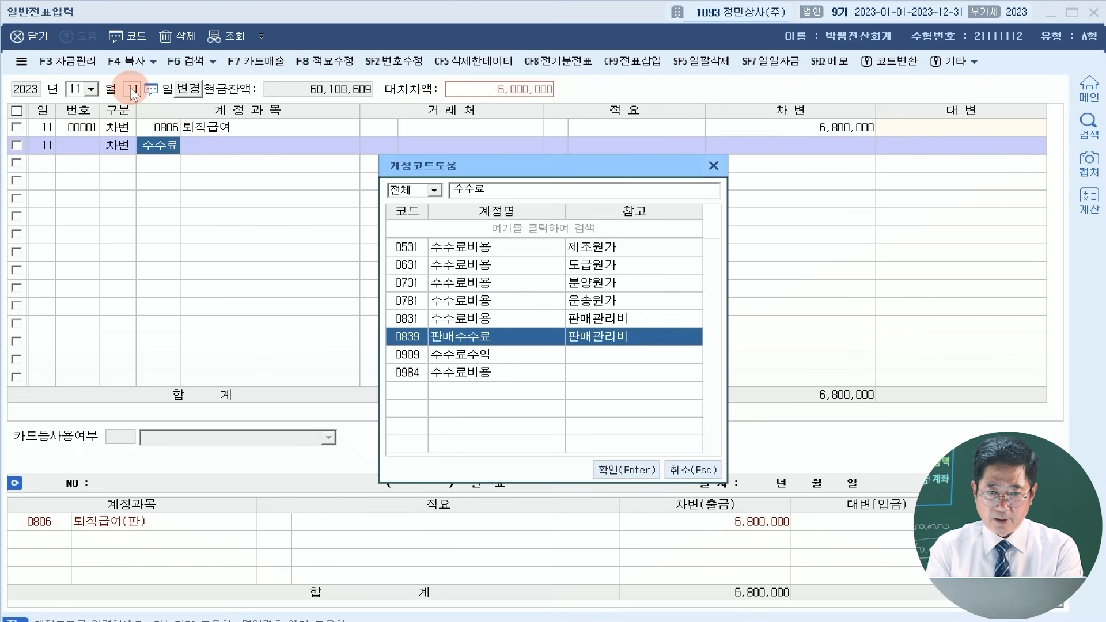
pyautogui.press('Up')
pyautogui.press('Return')
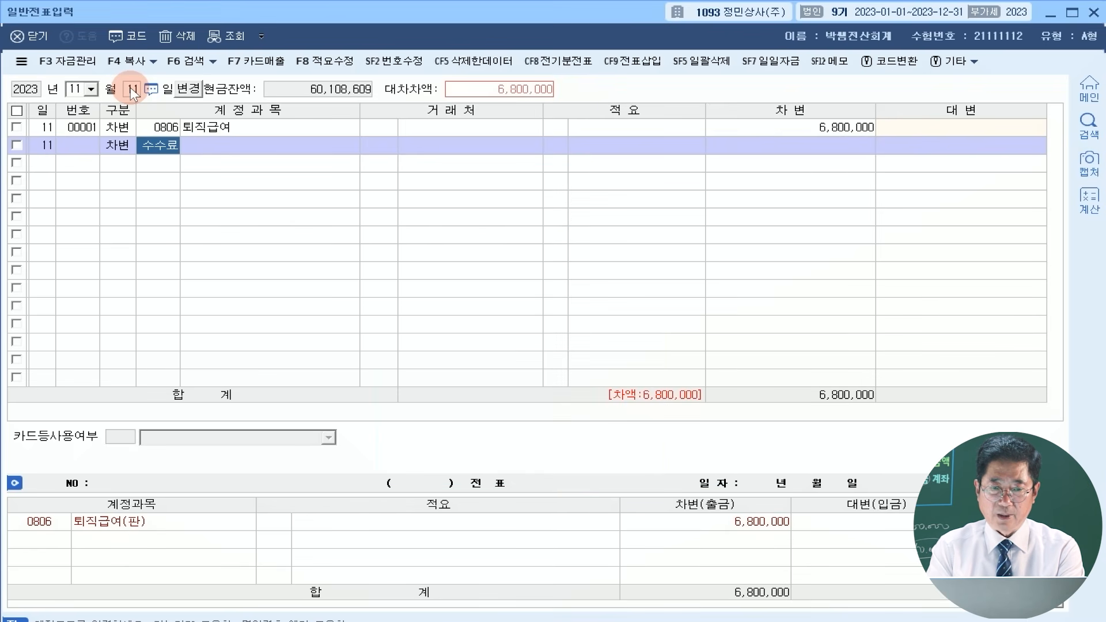
pyautogui.press('Return')
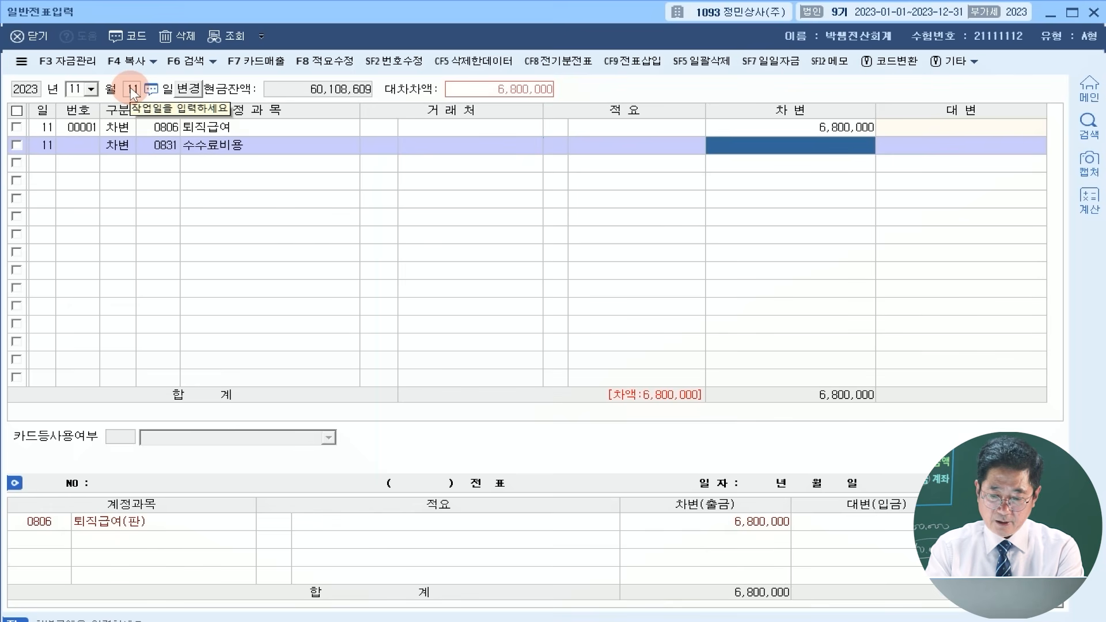
# Enter a debit of 200,000 for 수수료비용 and add a balancing credit line for 보통예금 (0103) of 7,000,000
pyautogui.write('2000000')
pyautogui.press('Return')
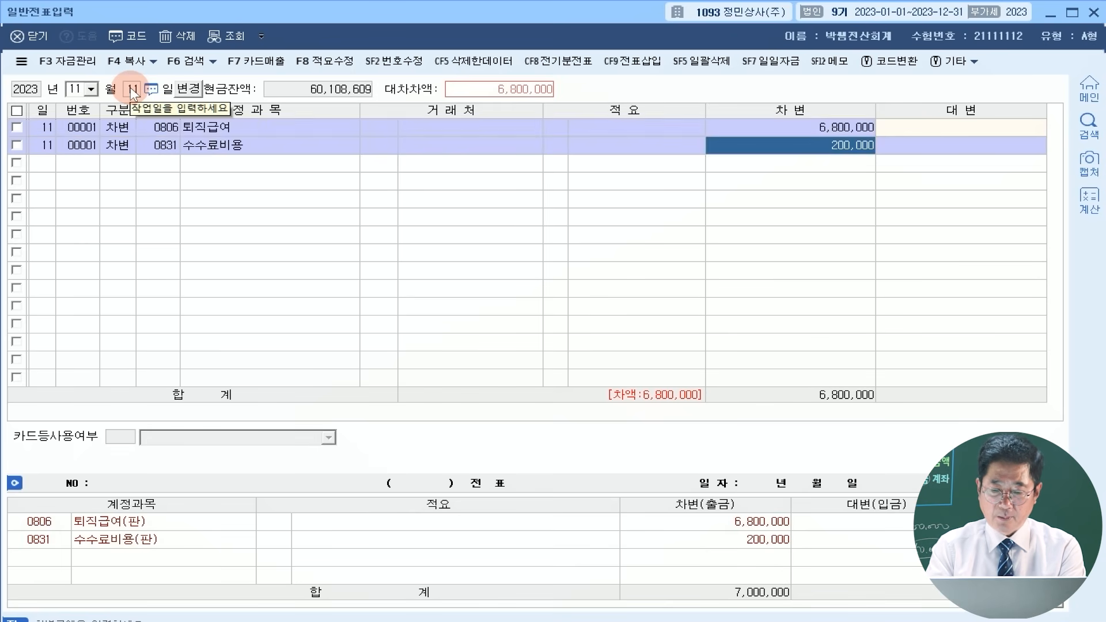
pyautogui.write('4103')
pyautogui.press('Return')
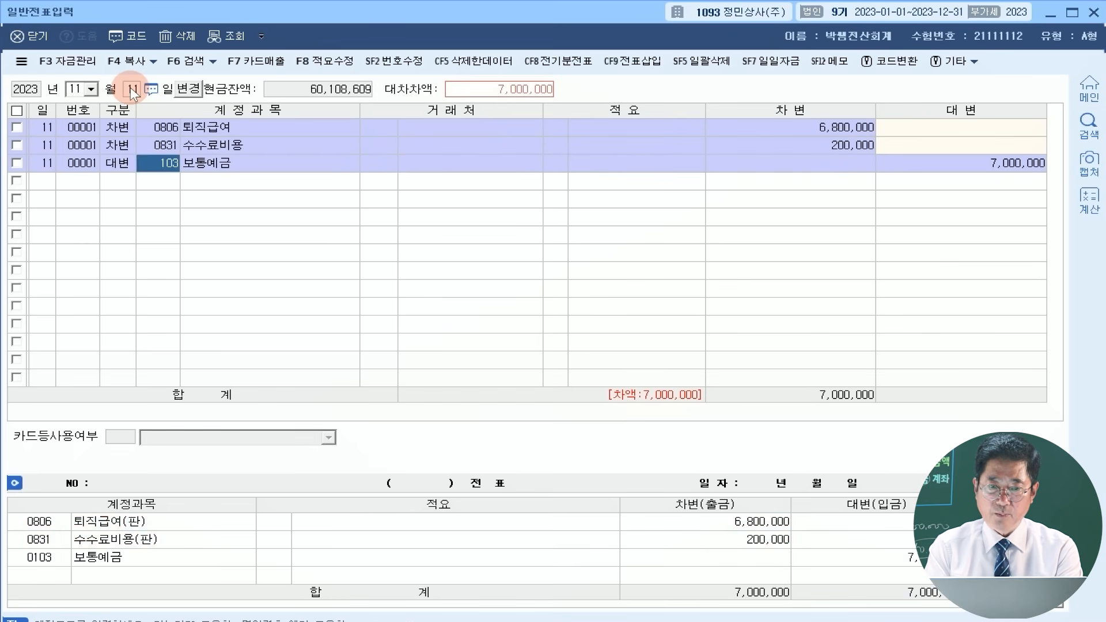
pyautogui.press('Return')
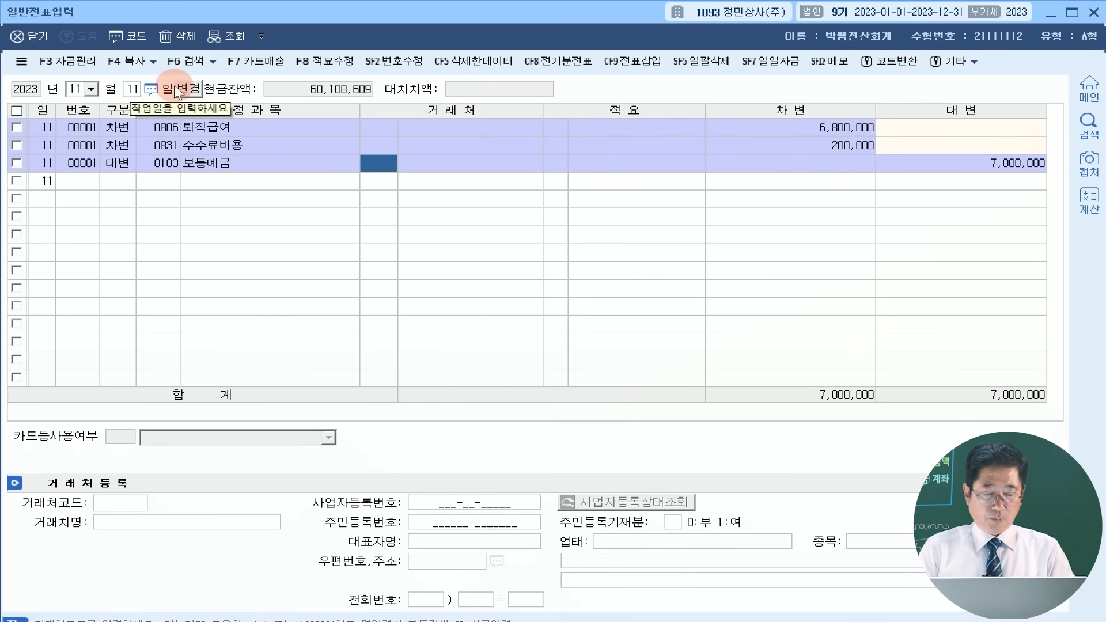
# Change the voucher entry date to December 3, 2023
pyautogui.click(75, 89)
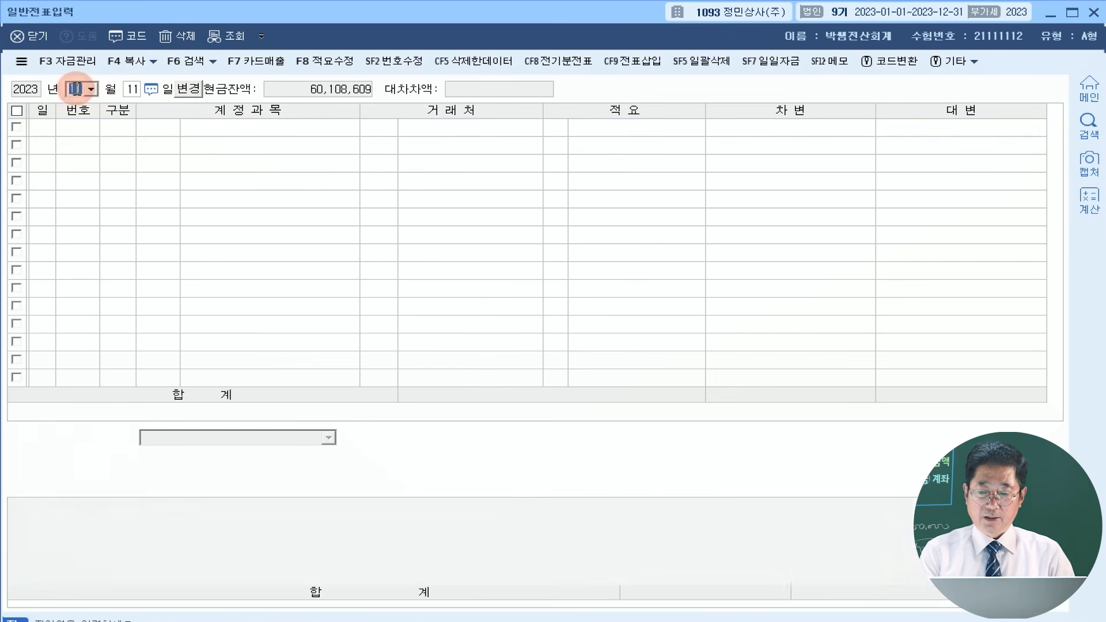
pyautogui.write('12')
pyautogui.write('3')
pyautogui.press('Return')
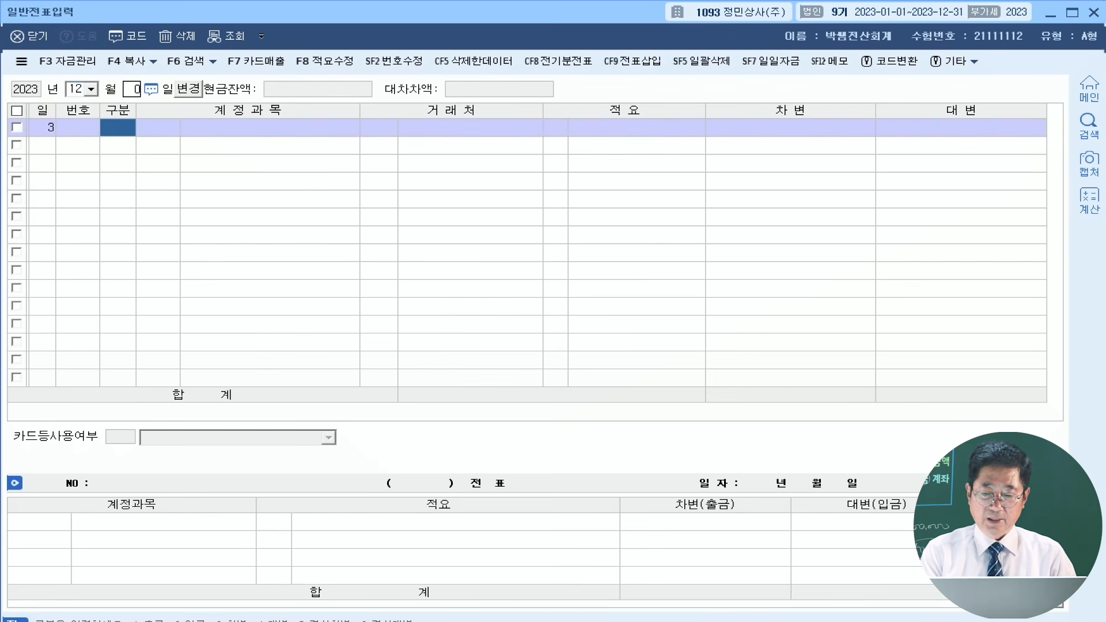
# Add a debit line for 보통예금 (0103) with 거래처 and 적요 blank and an amount of 4,750,000
pyautogui.write('3')
pyautogui.press('Return')
pyautogui.write('103')
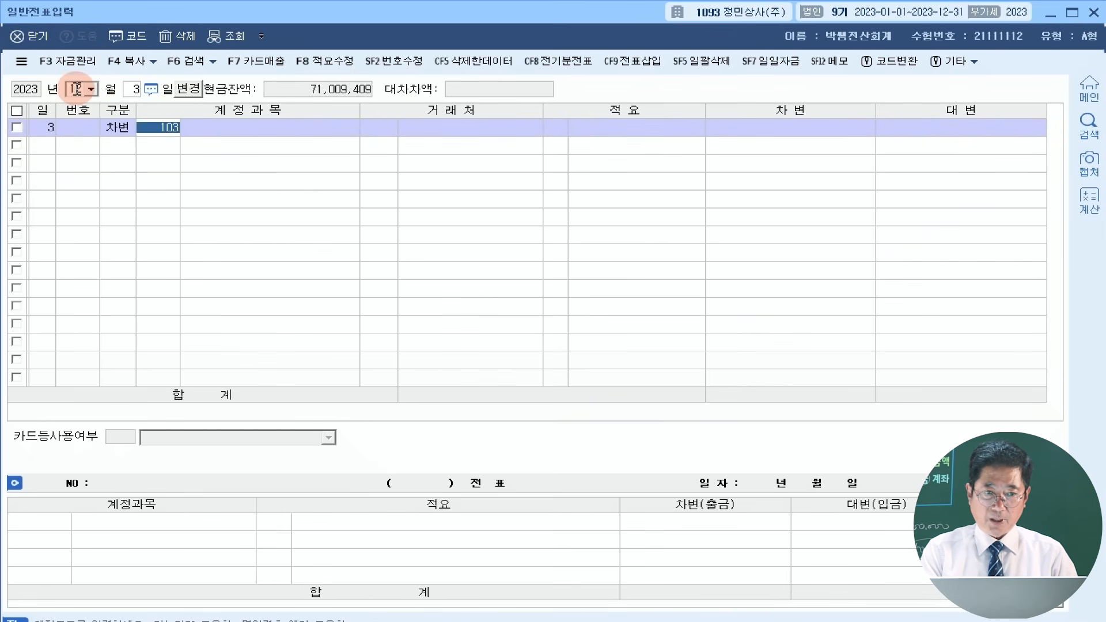
pyautogui.press('Return')
pyautogui.press('Return')
pyautogui.press('Return')
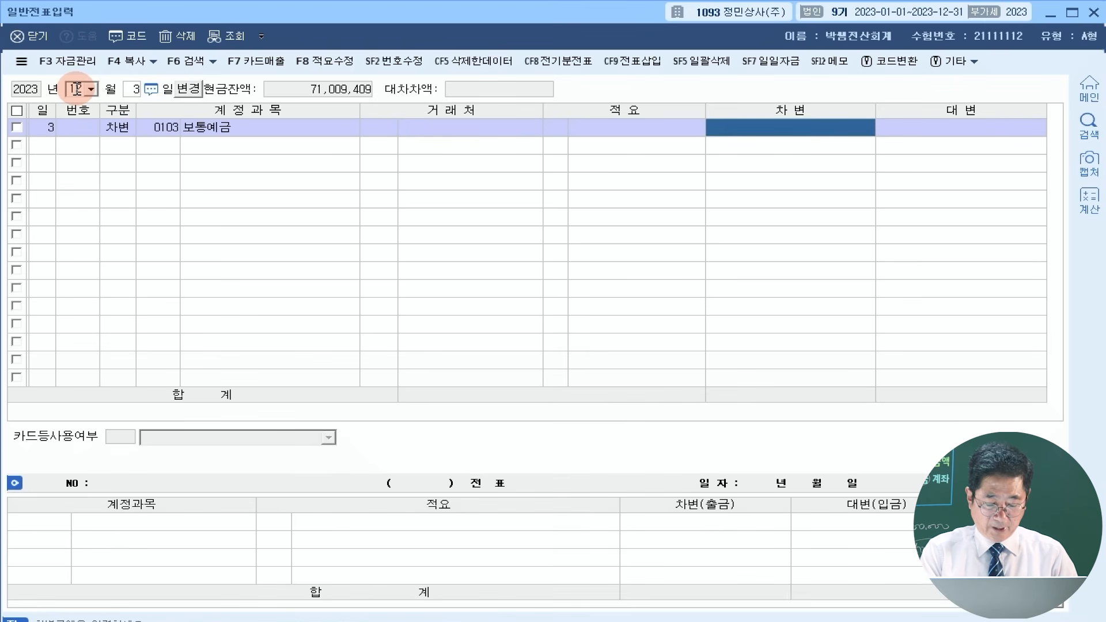
pyautogui.write('4750000')
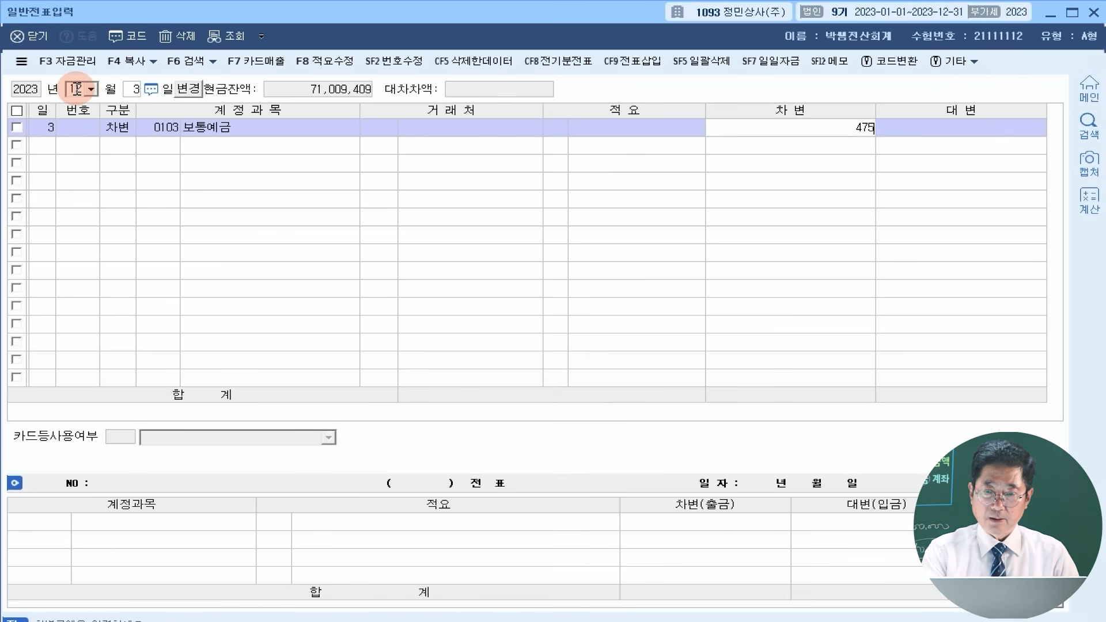
pyautogui.press('Return')
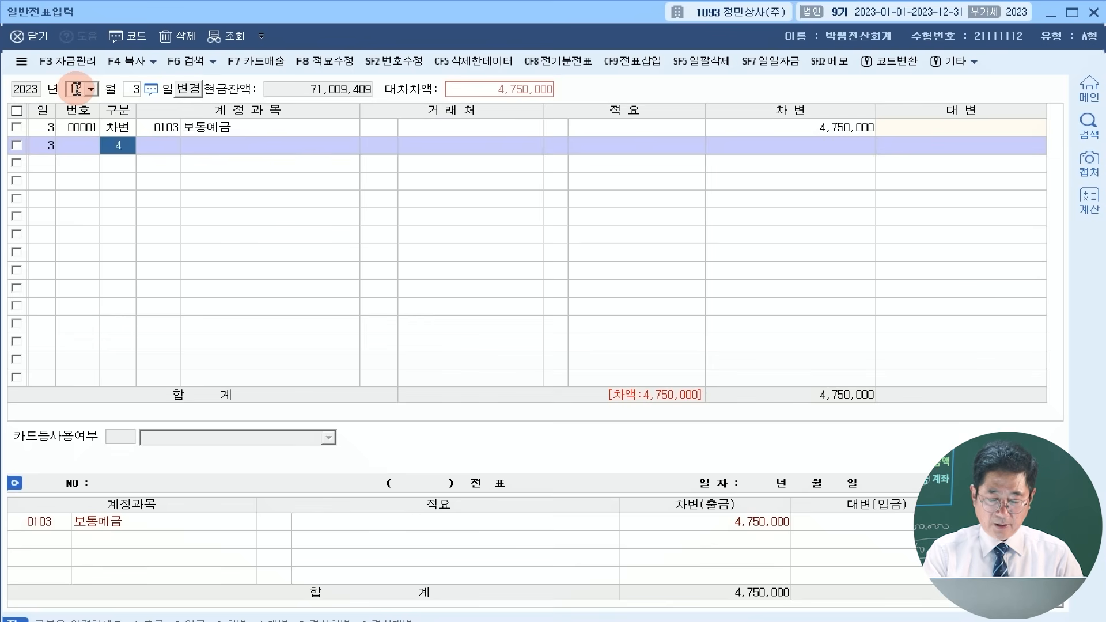
# Add a credit line for 단기매매증권 (0107), found by searching 단기매, with an amount of 4,000,000
pyautogui.press('Return')
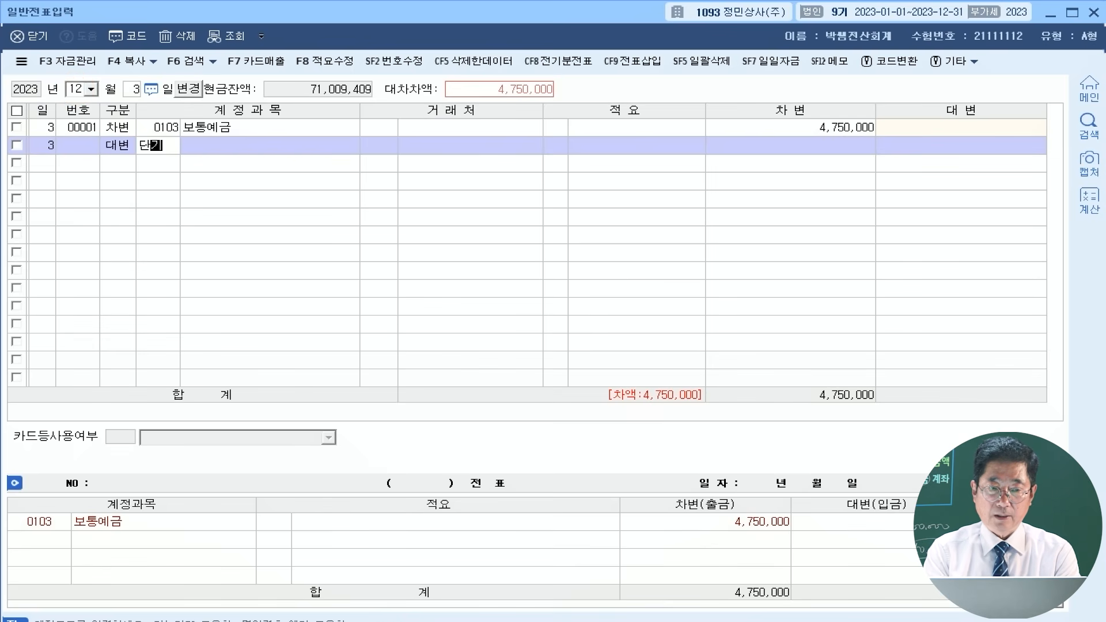
pyautogui.press('Return')
pyautogui.press('Return')
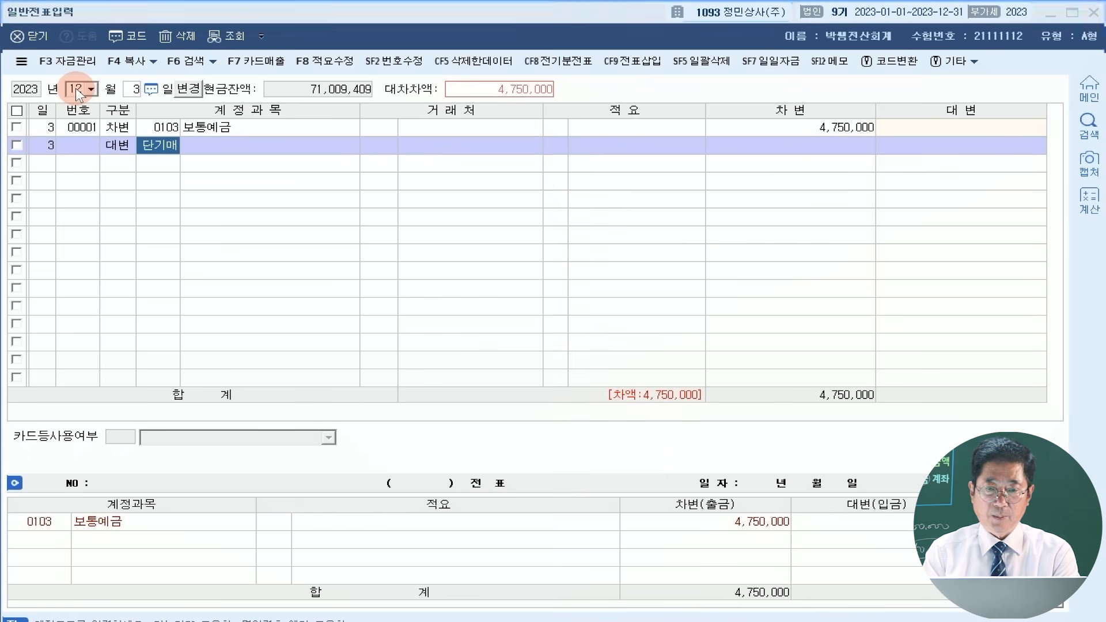
pyautogui.press('Return')
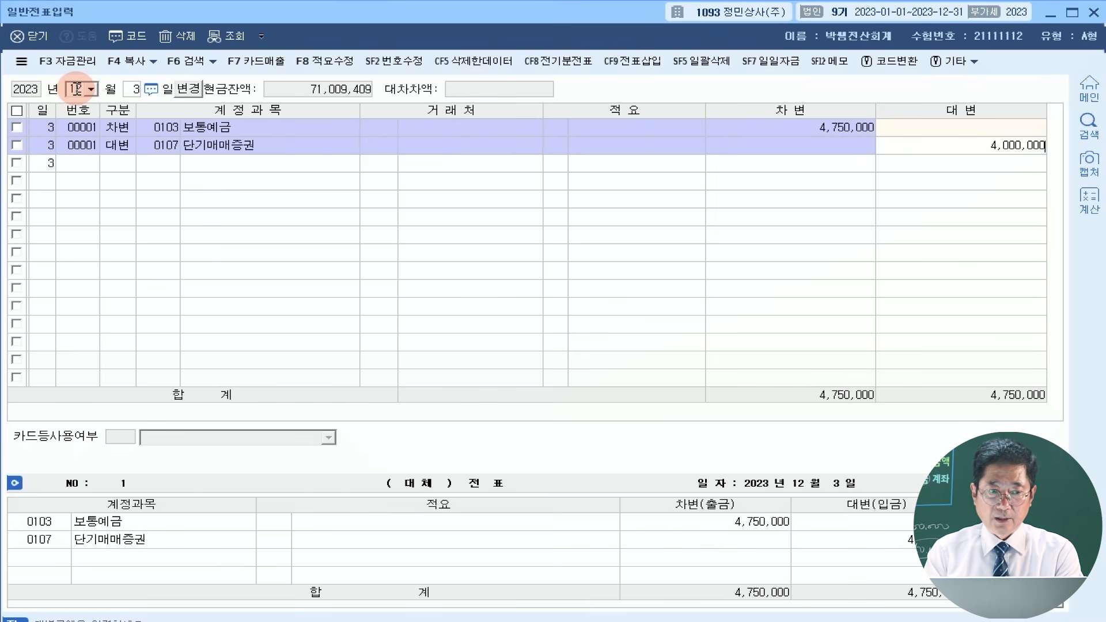
pyautogui.write('4000000')
pyautogui.press('Return')
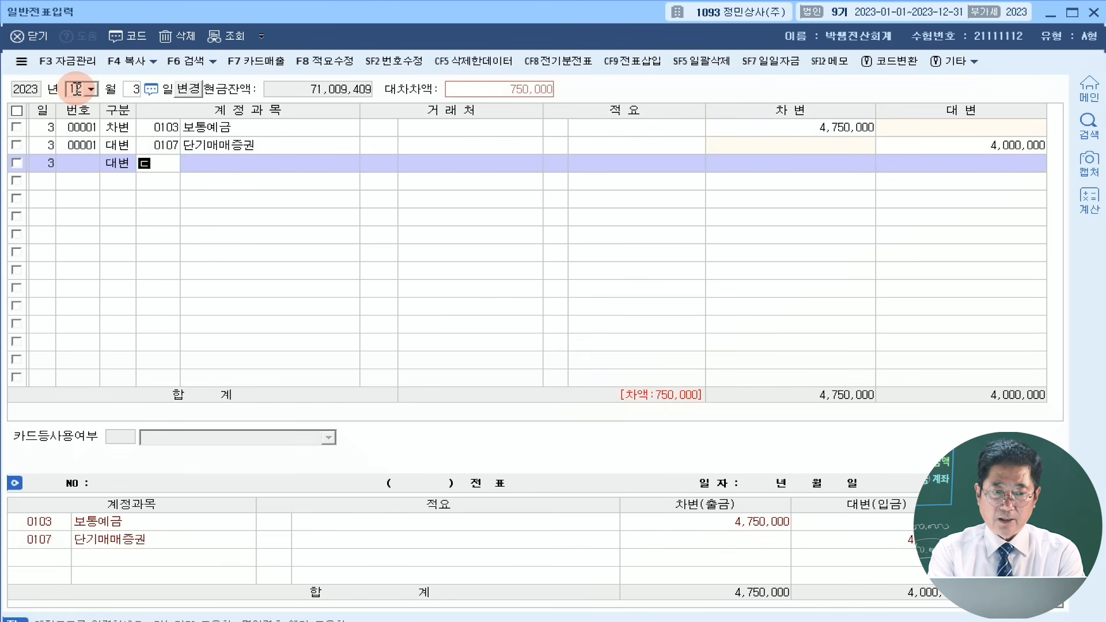
# Add a credit line for 단기매매증권처분이익 (0906) with 거래처 and 적요 blank and an amount of 750,000
pyautogui.write('단기매')
pyautogui.press('Return')
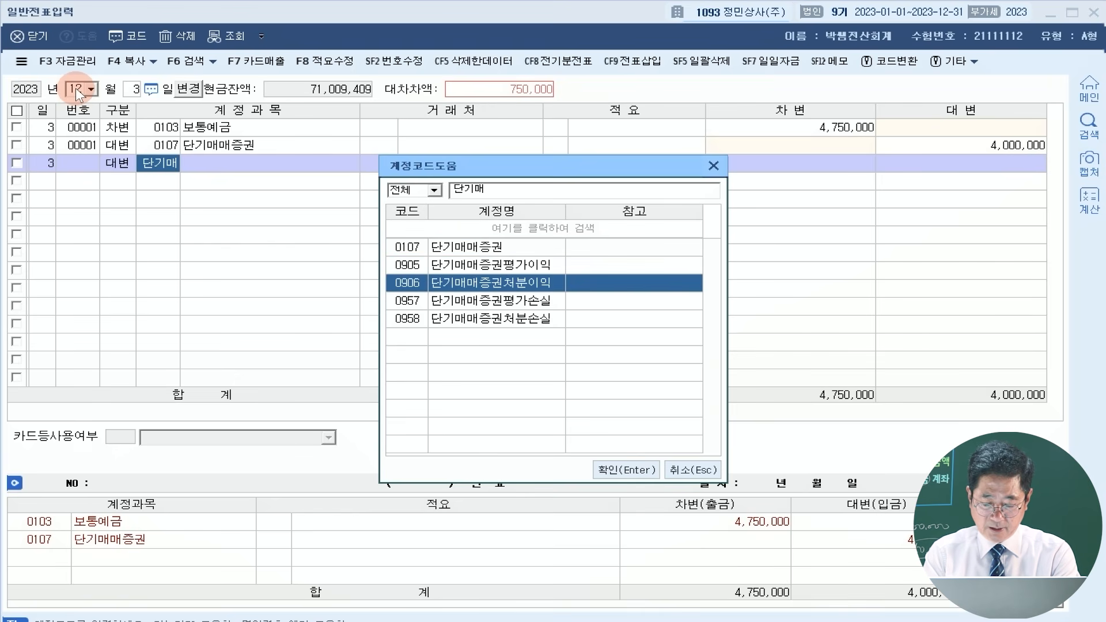
pyautogui.press('Return')
pyautogui.press('Return')
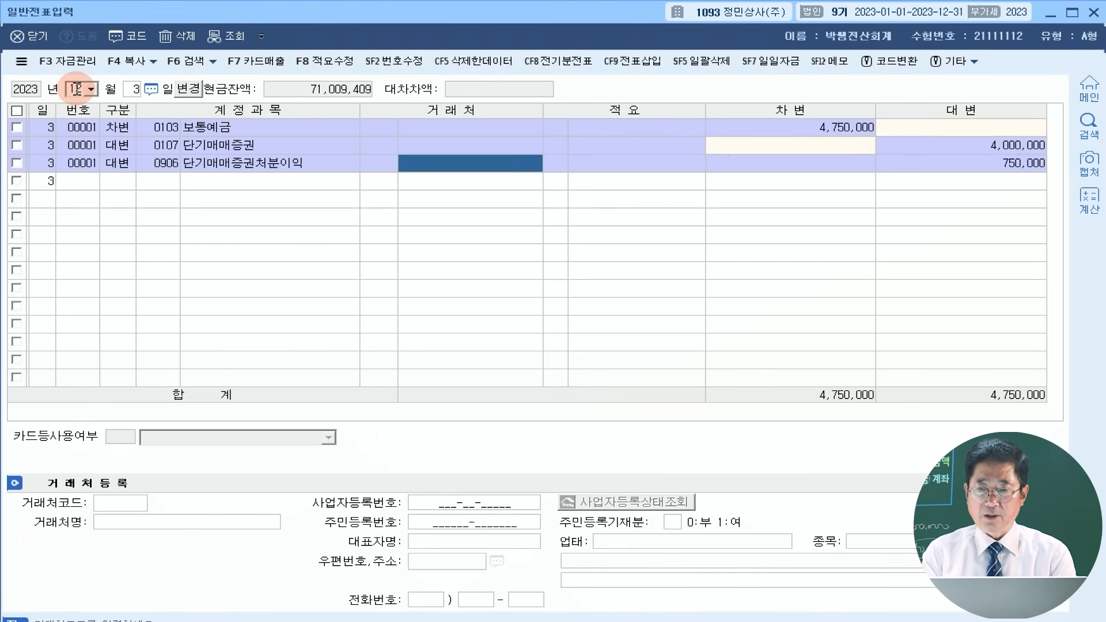
pyautogui.press('Return')
pyautogui.press('Return')
pyautogui.press('Return')
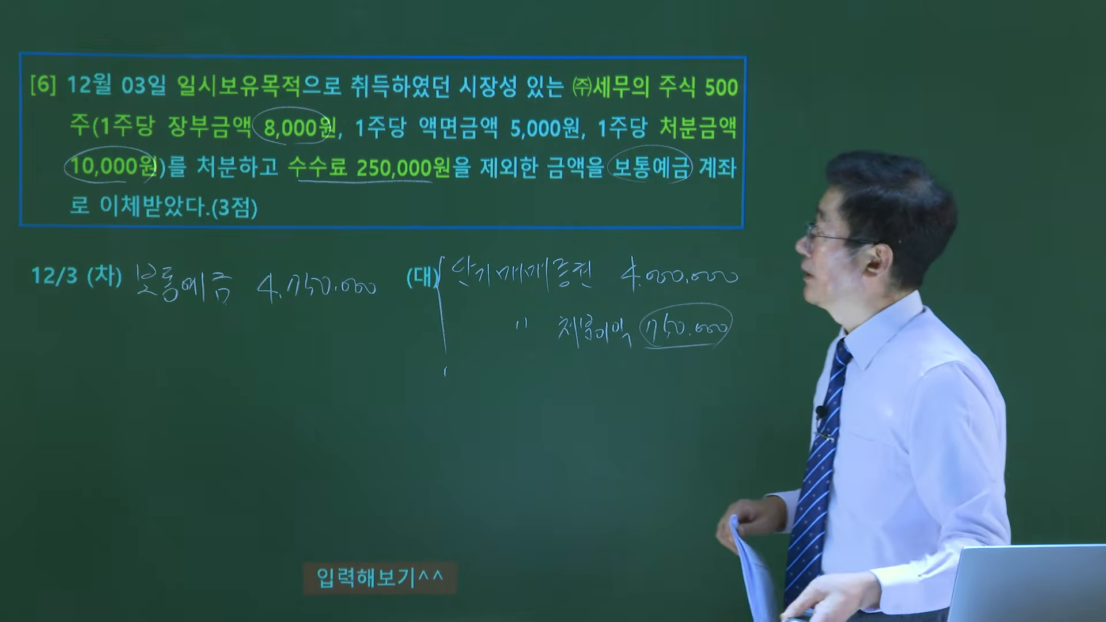
pyautogui.press('pagedown')
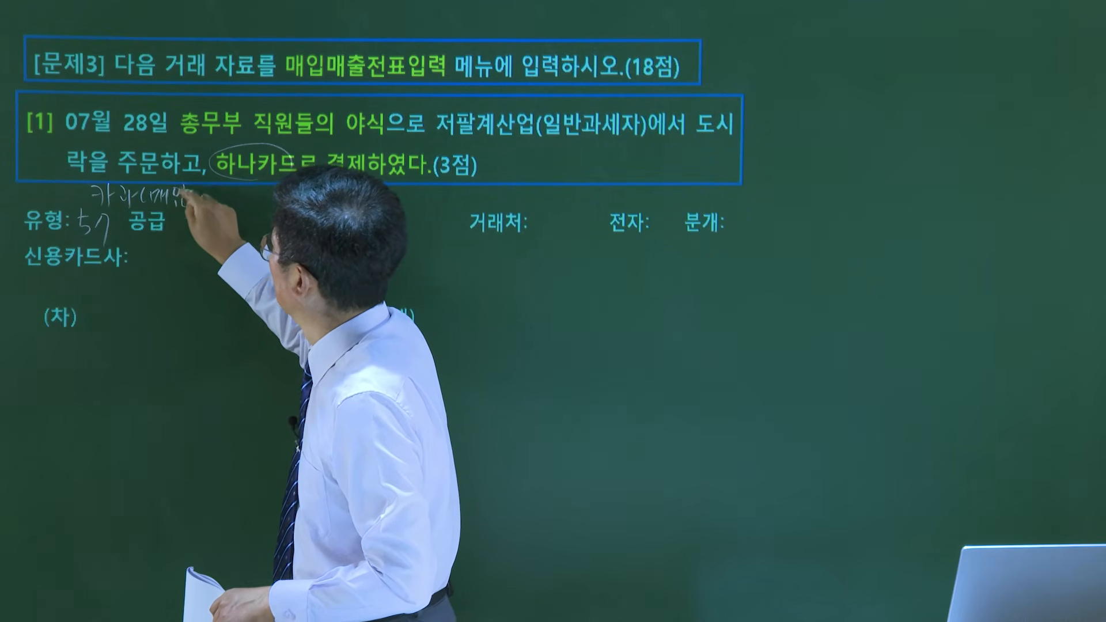
pyautogui.press('pagedown')
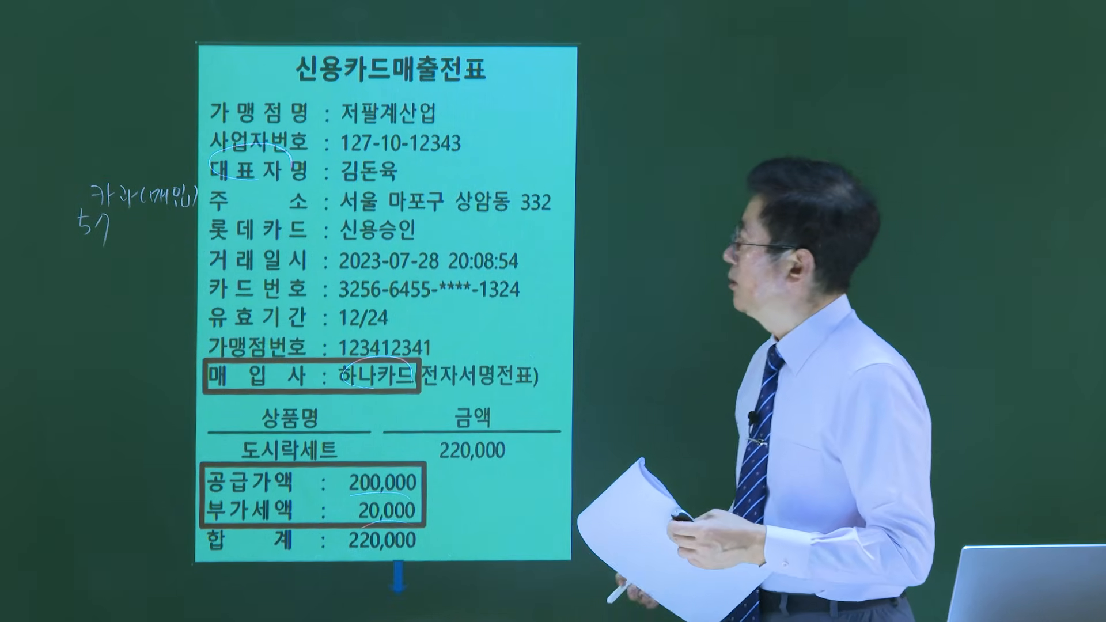
pyautogui.press('pageup')
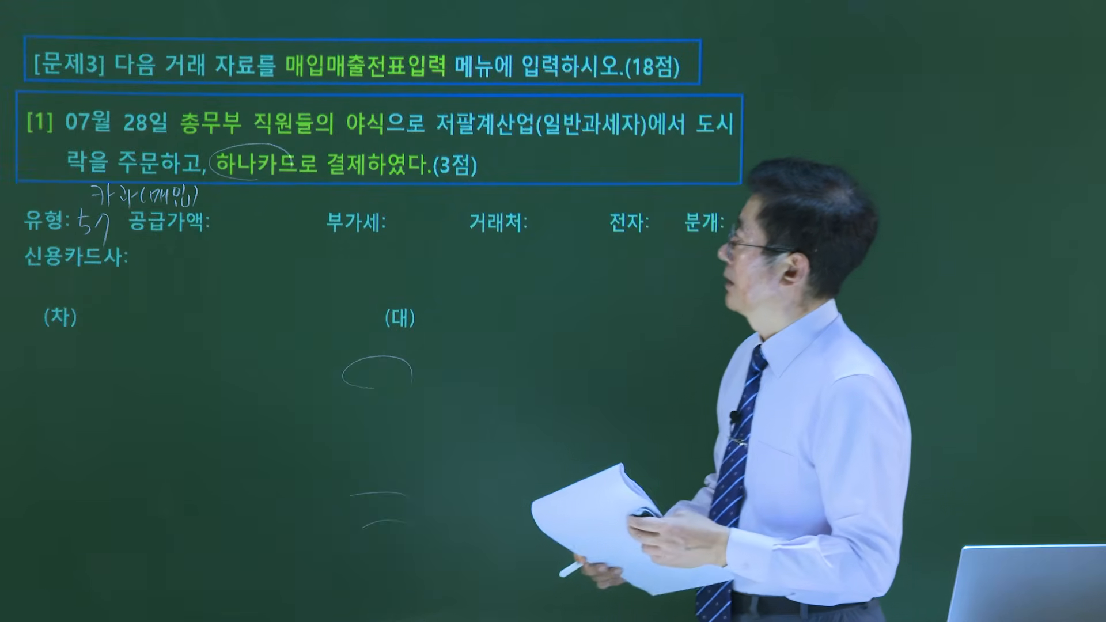
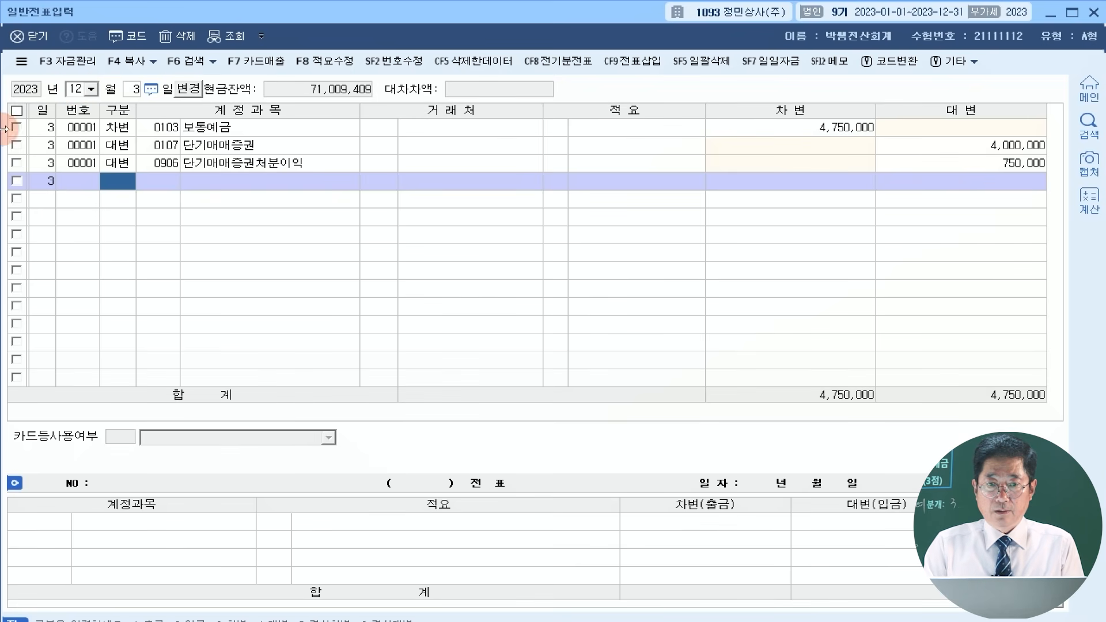
# Close 일반전표입력 and open 매입매출전표입력
pyautogui.click(372, 11)
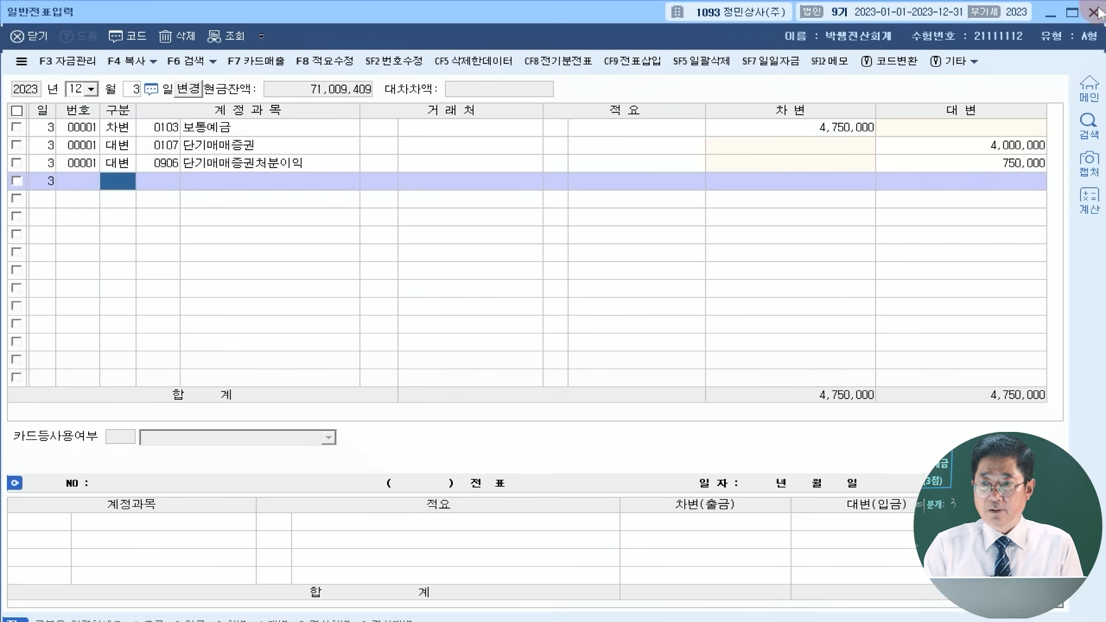
pyautogui.click(1092, 14)
pyautogui.click(154, 135)
pyautogui.click(153, 139)
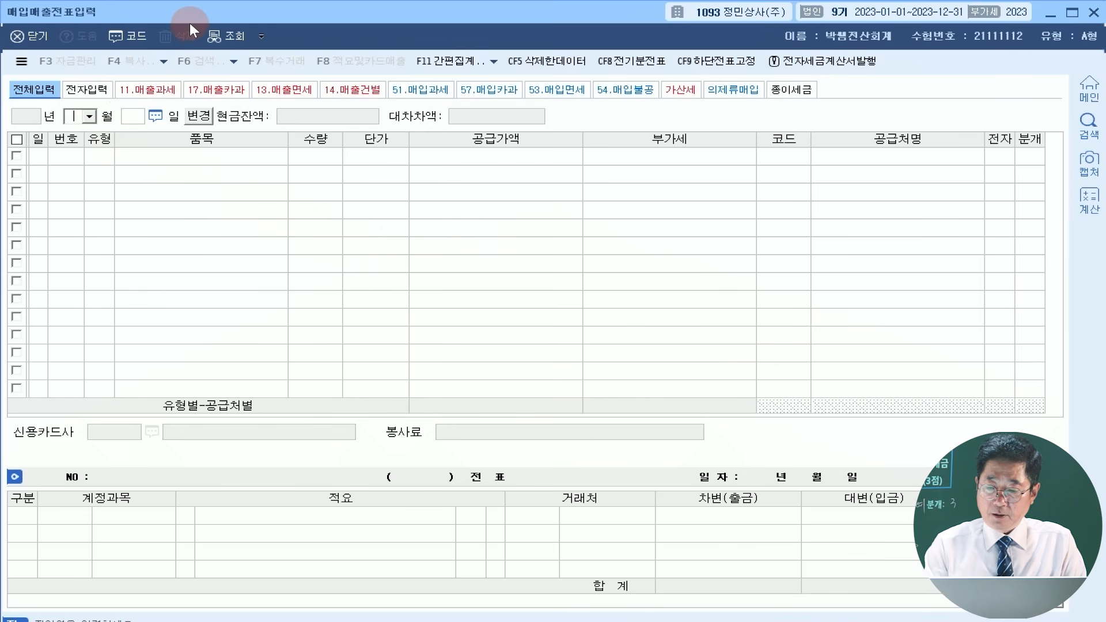
# Set the purchase and sales voucher entry date to July 28, 2023
pyautogui.write('07')
pyautogui.press('Return')
pyautogui.write('2')
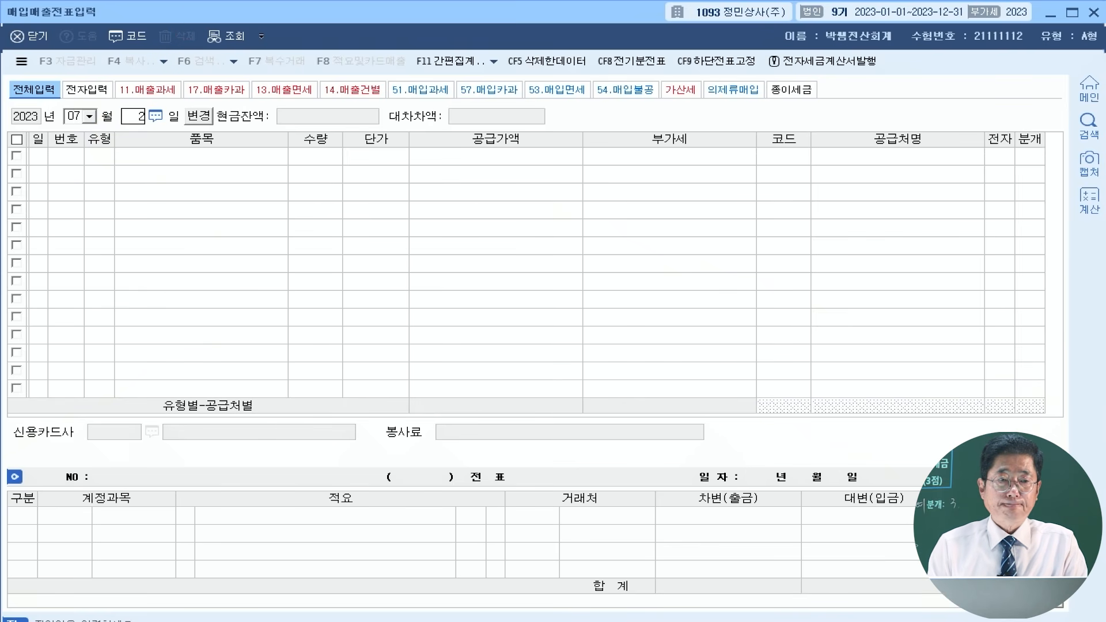
pyautogui.write('8')
pyautogui.press('Return')
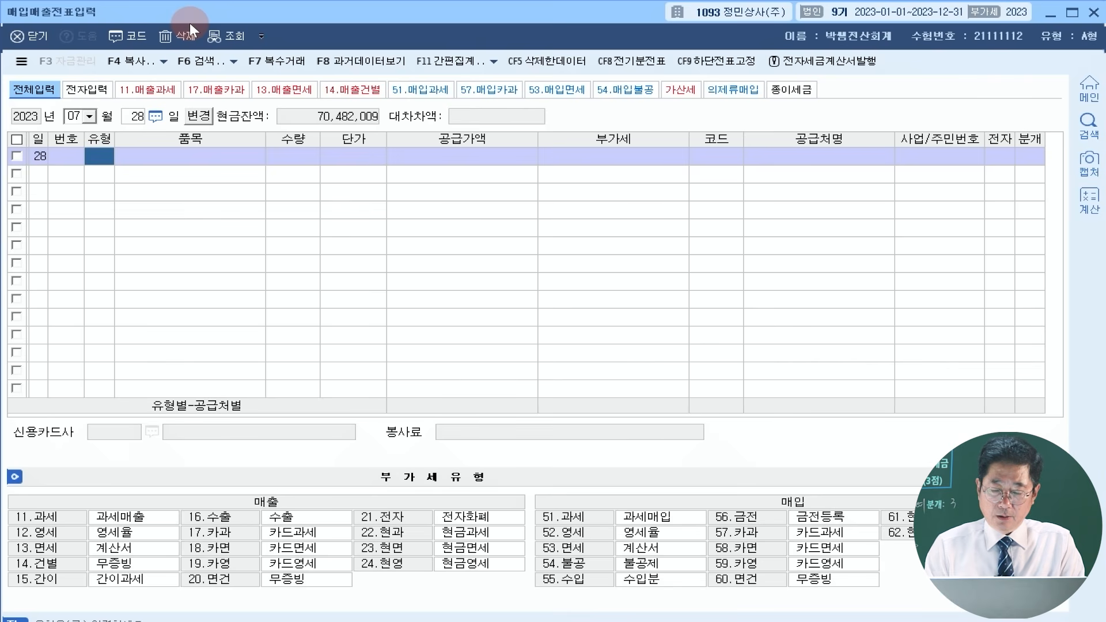
# Set the July 28 line's 유형 to 57 카과, leaving 품목, 수량 and 단가 blank
pyautogui.write('57')
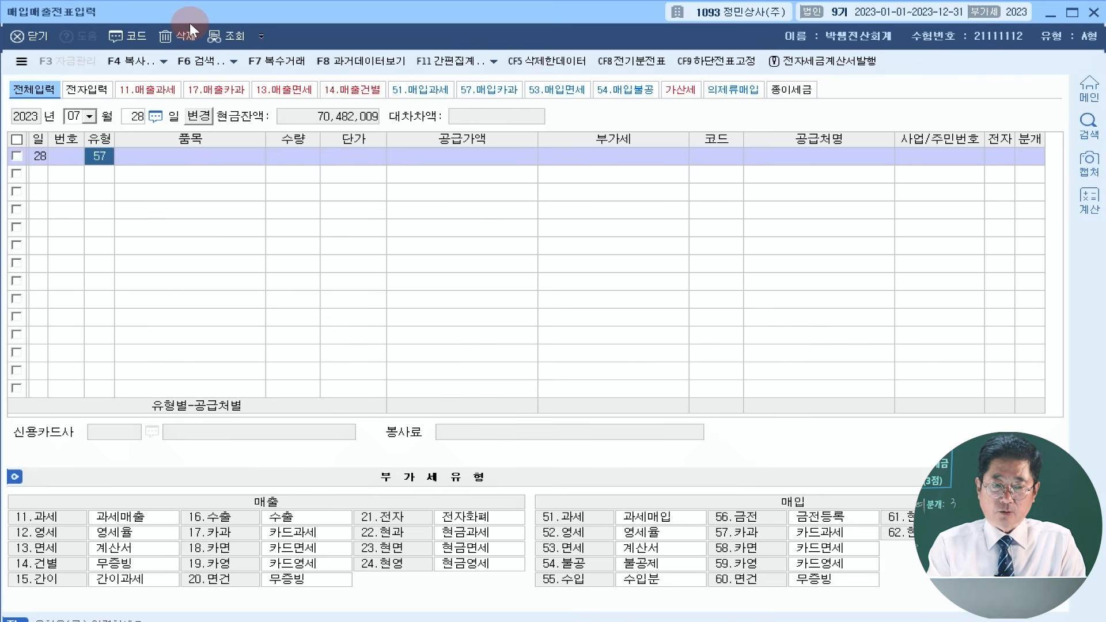
pyautogui.press('Return')
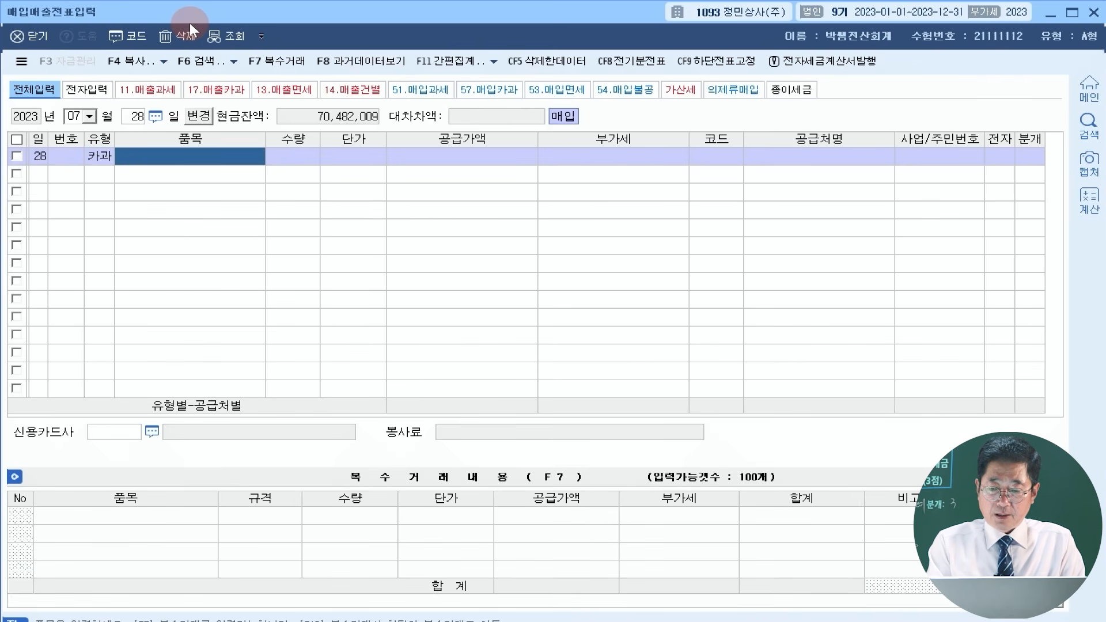
pyautogui.press('Return')
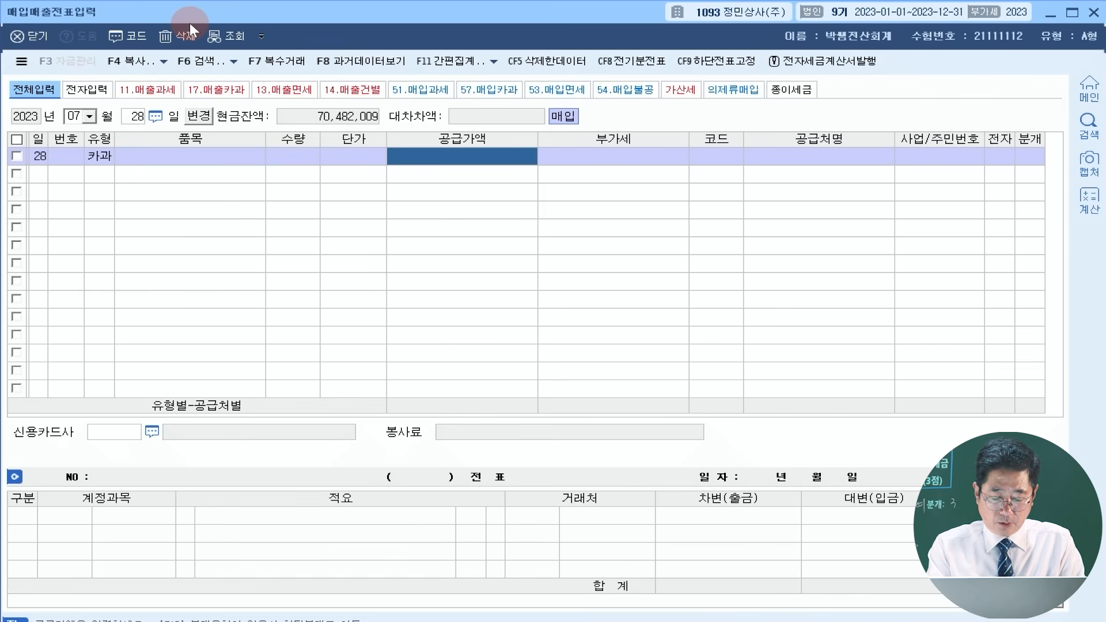
# Enter the July 28 purchase with a 공급가액 of 200,000 and a 부가세 of 20,000
pyautogui.write('2000000')
pyautogui.press('Return')
pyautogui.press('Left')
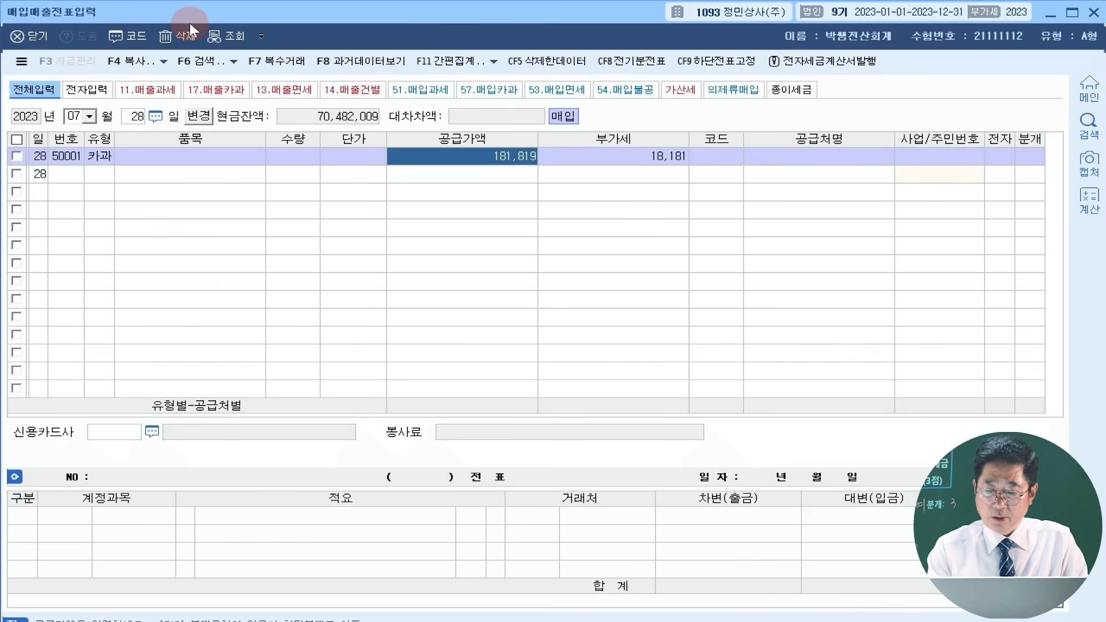
pyautogui.write('200')
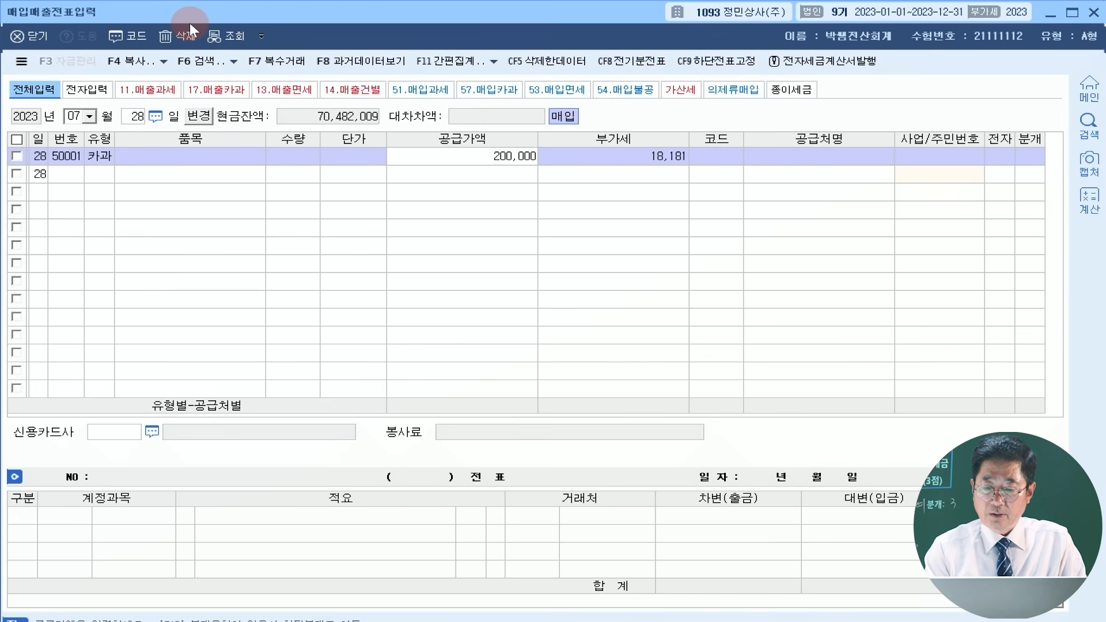
pyautogui.write('20')
pyautogui.press('Return')
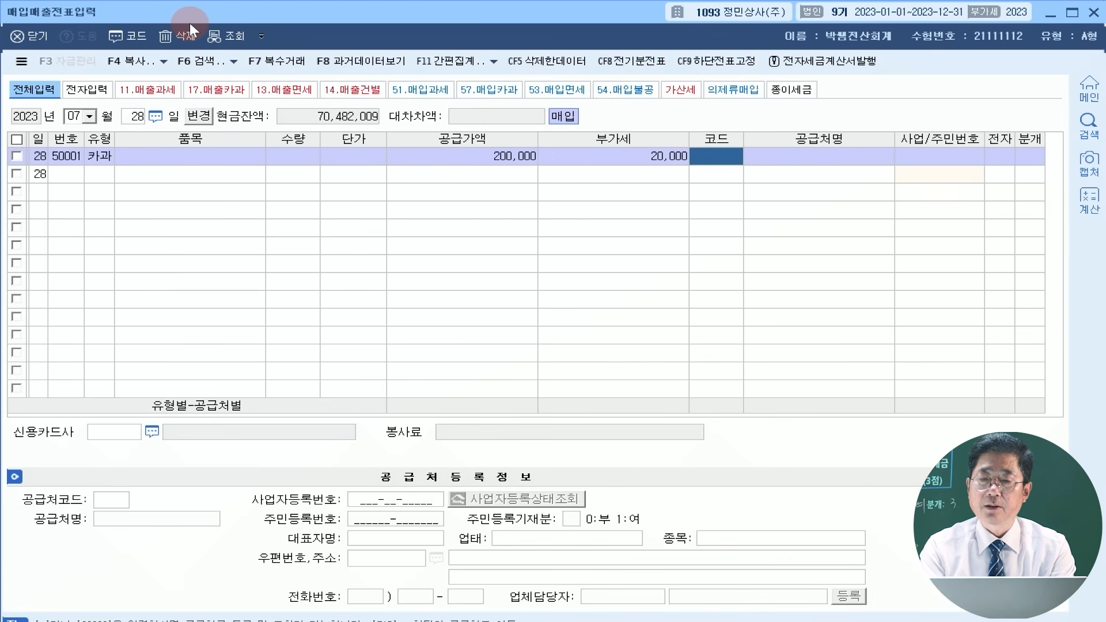
# Set 저팔계산업 as the supplier of the July 28 purchase
pyautogui.write('젚')
pyautogui.press('Return')
pyautogui.press('Return')
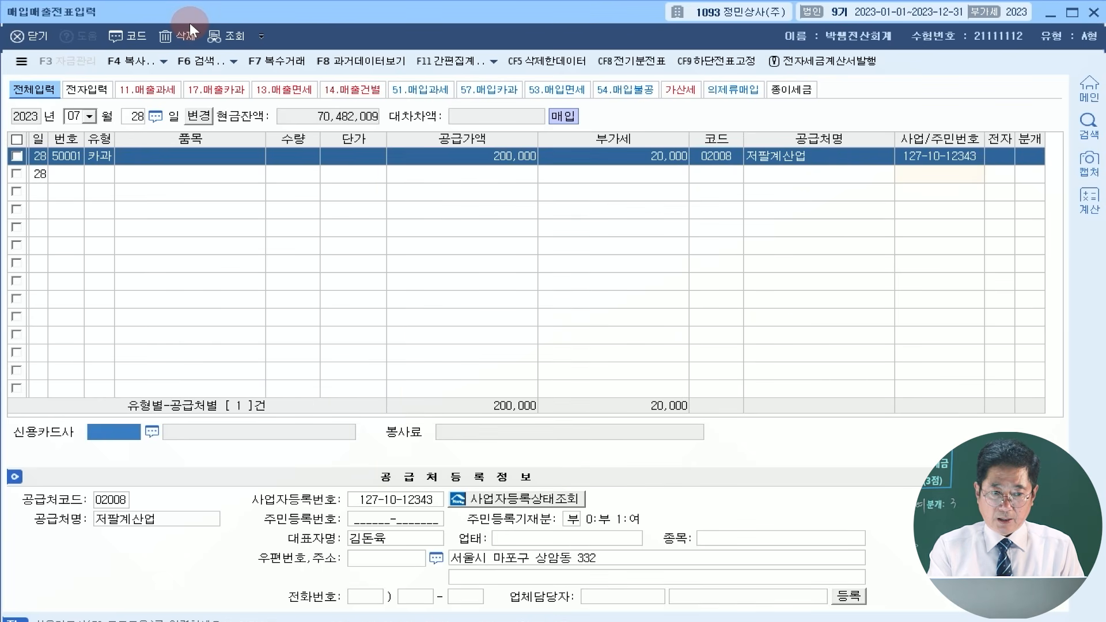
# Choose 하나카드 as the 신용카드사 and set 분개 to 카드 (4)
pyautogui.click(150, 431)
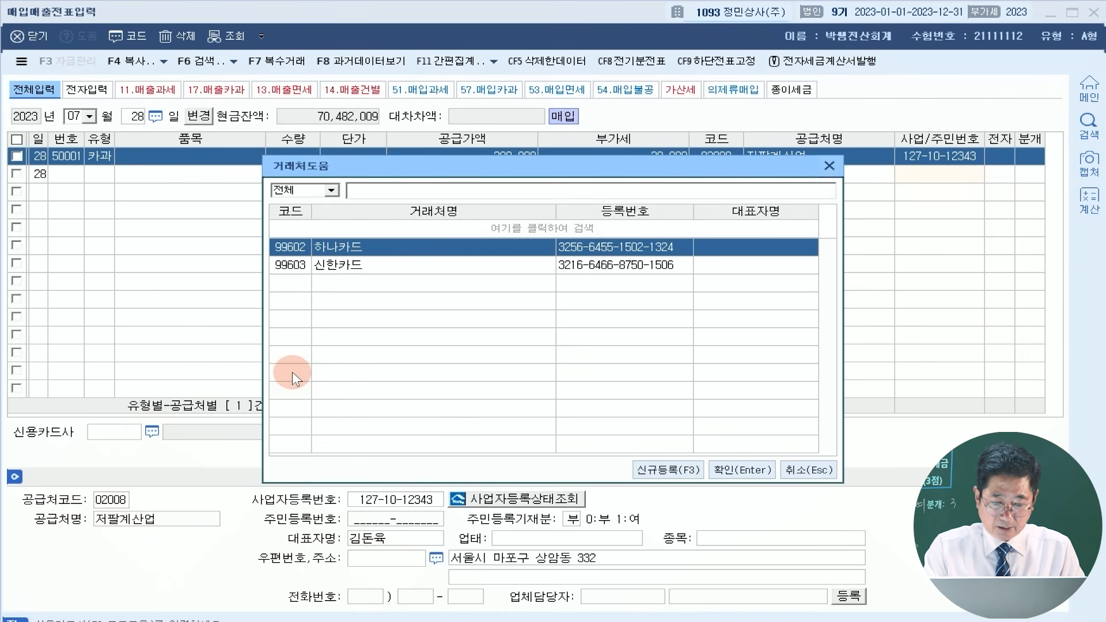
pyautogui.click(721, 468)
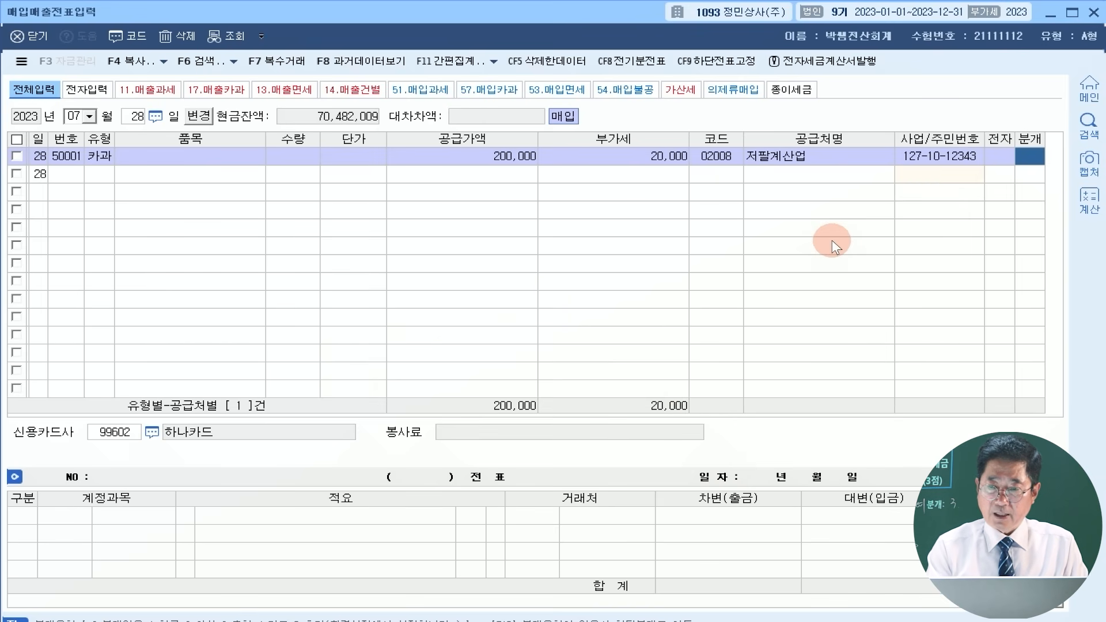
pyautogui.write('4')
pyautogui.press('Return')
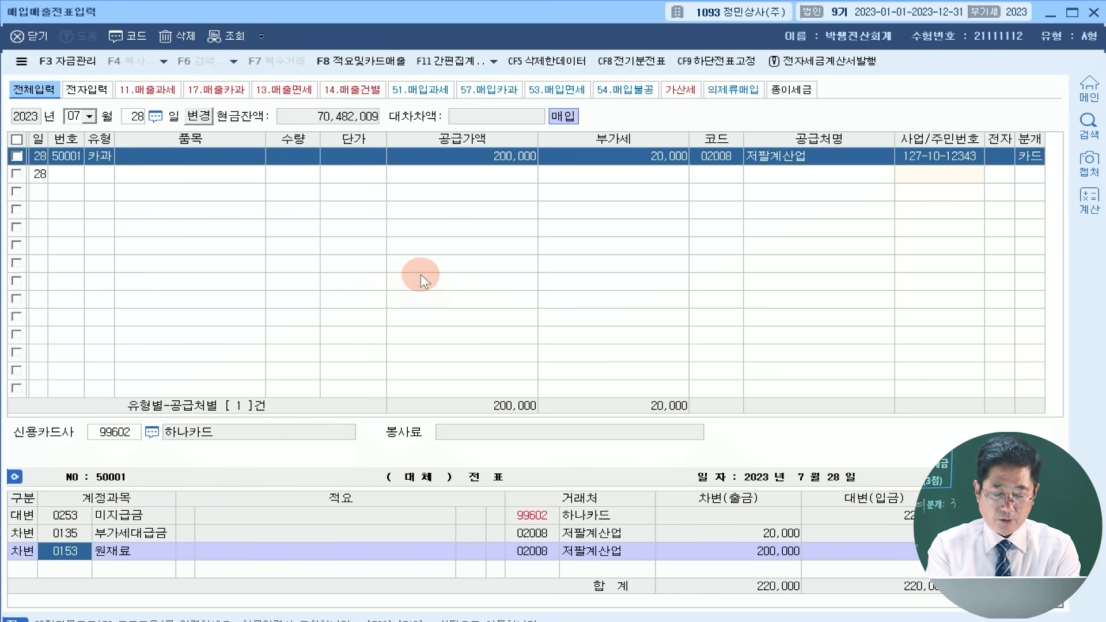
# Change the 원재료 debit account of the July 28 purchase to 0811 복리후생비 (판매관리비)
pyautogui.write('보')
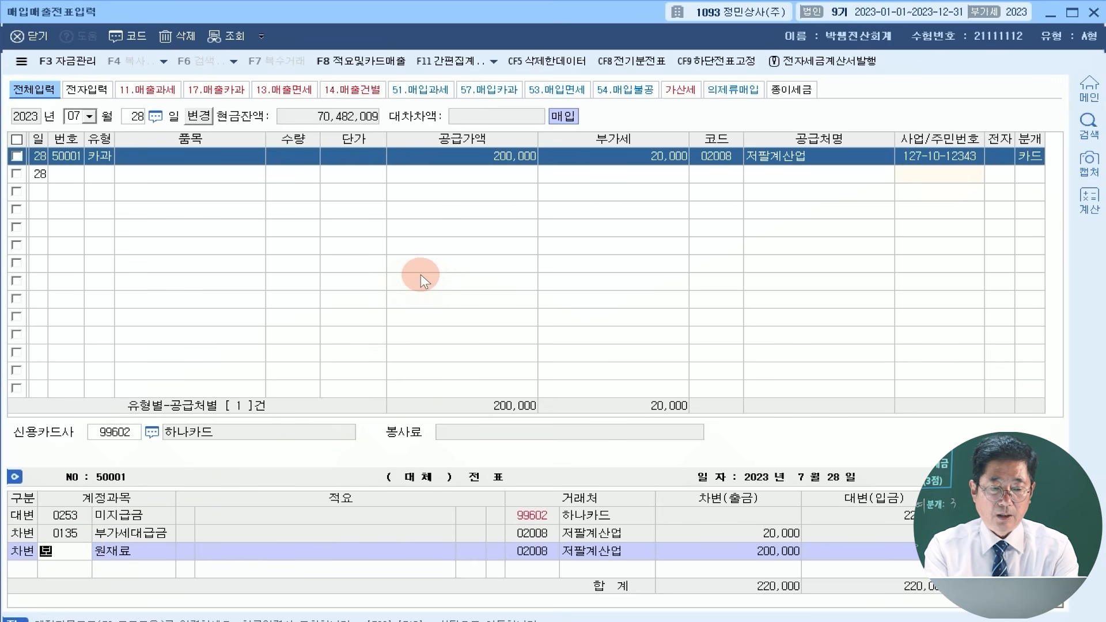
pyautogui.write('리후')
pyautogui.press('Return')
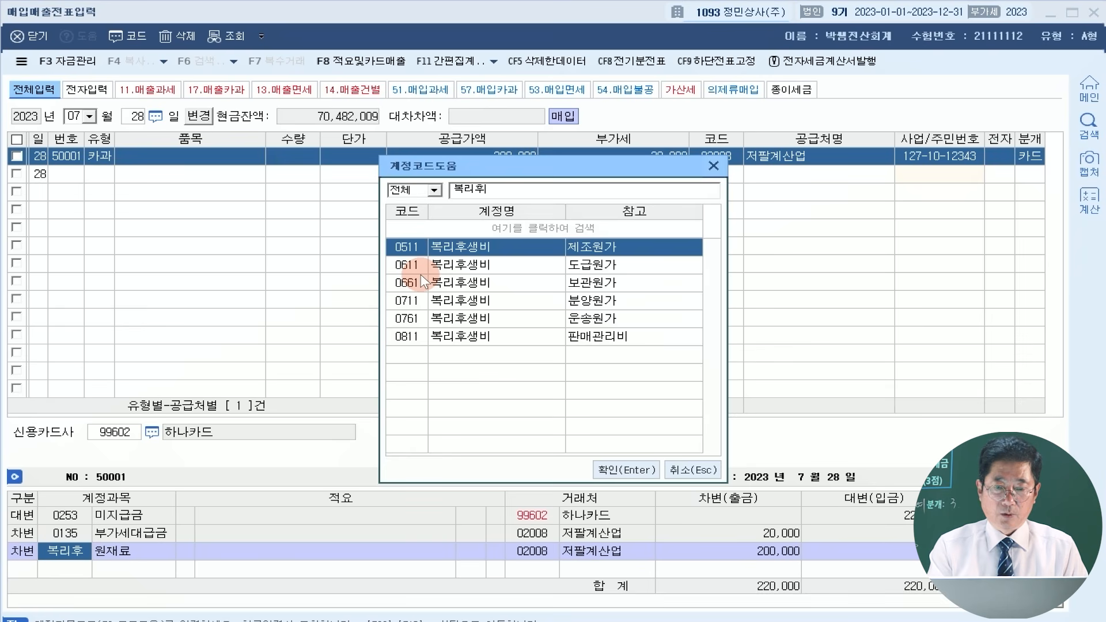
pyautogui.press('Down')
pyautogui.press('Down')
pyautogui.press('Down')
pyautogui.press('Down')
pyautogui.press('Down')
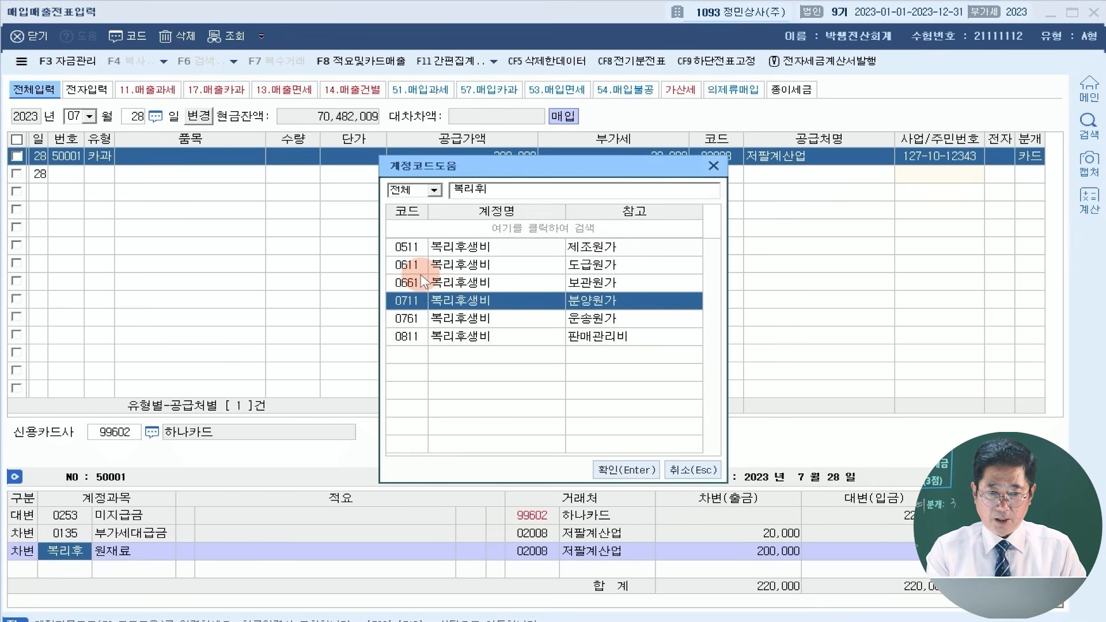
pyautogui.press('Return')
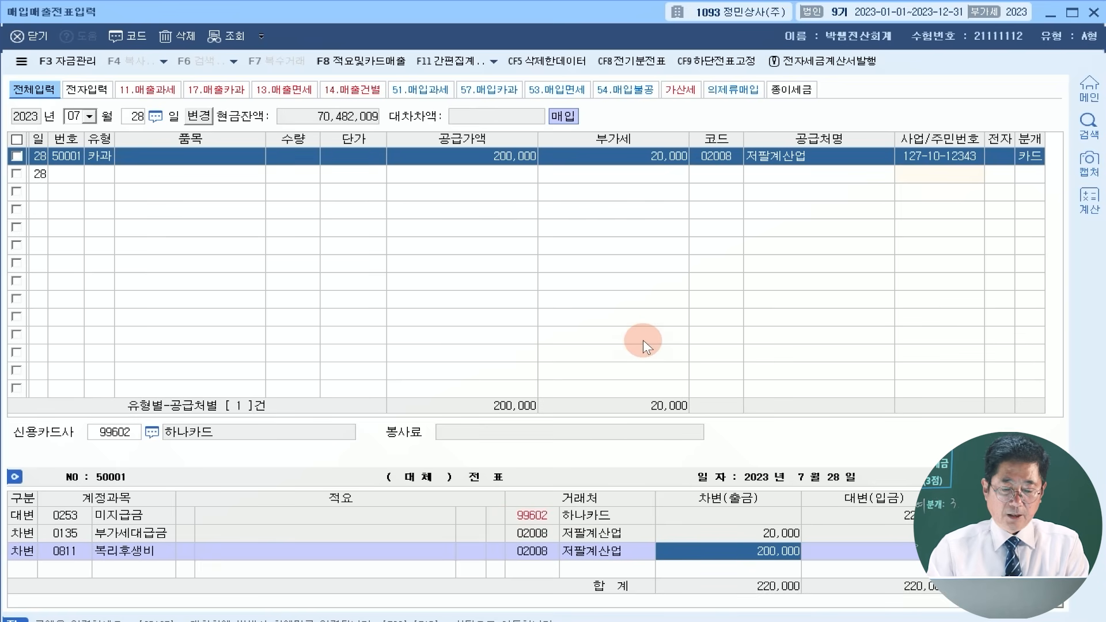
# Start a September 3 voucher line with 유형 11 과세, leaving 품목, 수량 and 단가 blank
pyautogui.write('09')
pyautogui.write('3')
pyautogui.press('Return')
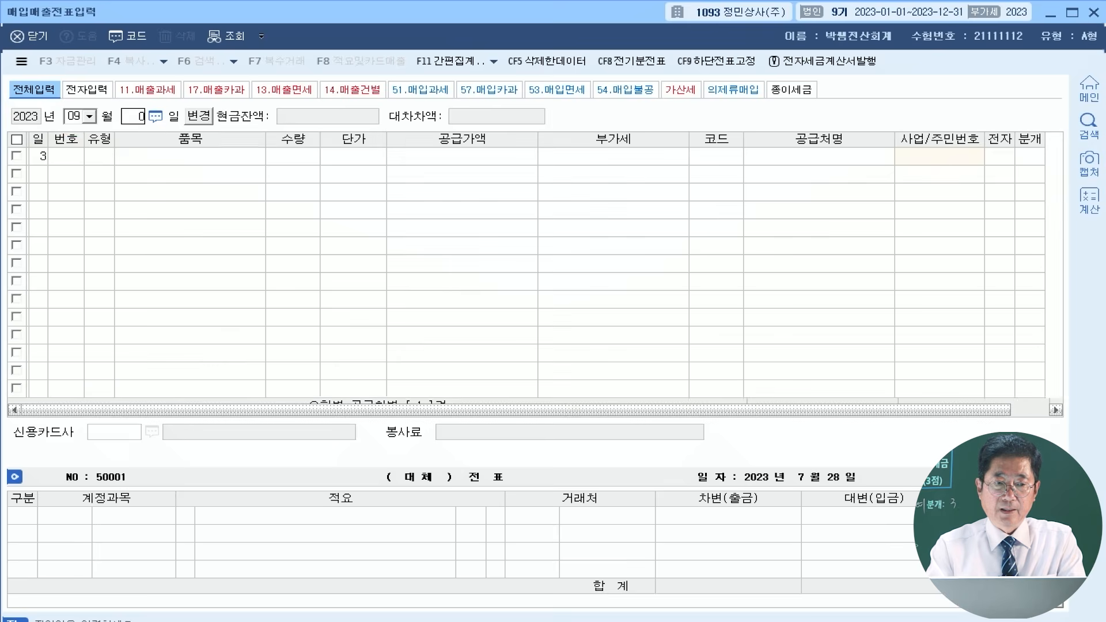
pyautogui.press('Return')
pyautogui.write('11')
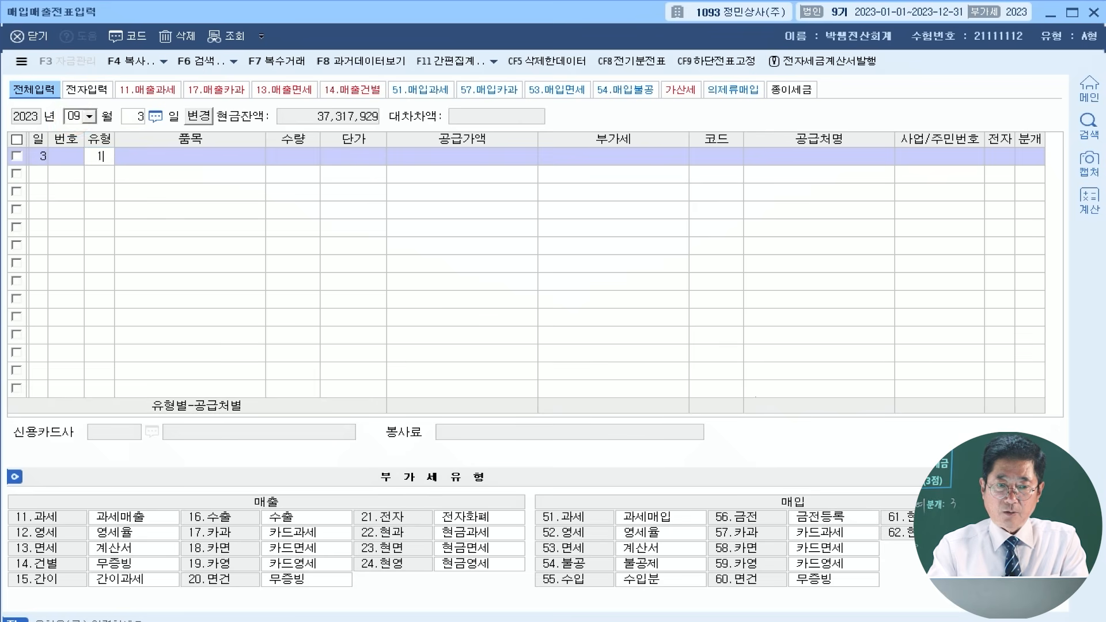
pyautogui.press('Return')
pyautogui.press('Return')
pyautogui.press('Return')
pyautogui.press('Return')
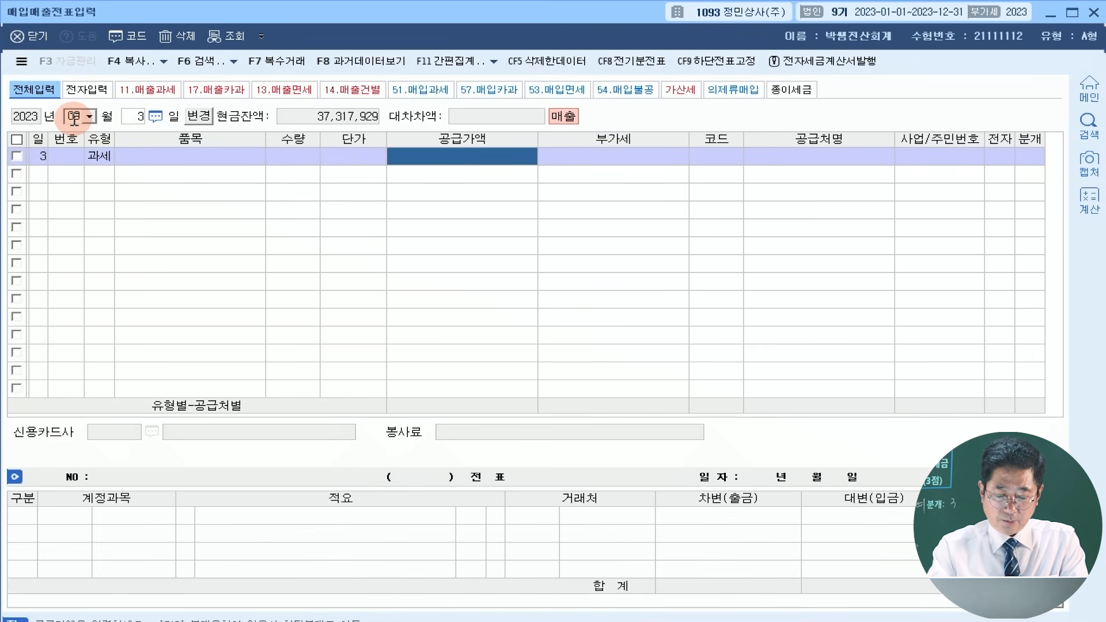
# Enter the September 3 sale with a 공급가액 of 13,500,000 and a 부가세 of 1,350,000
pyautogui.write('135')
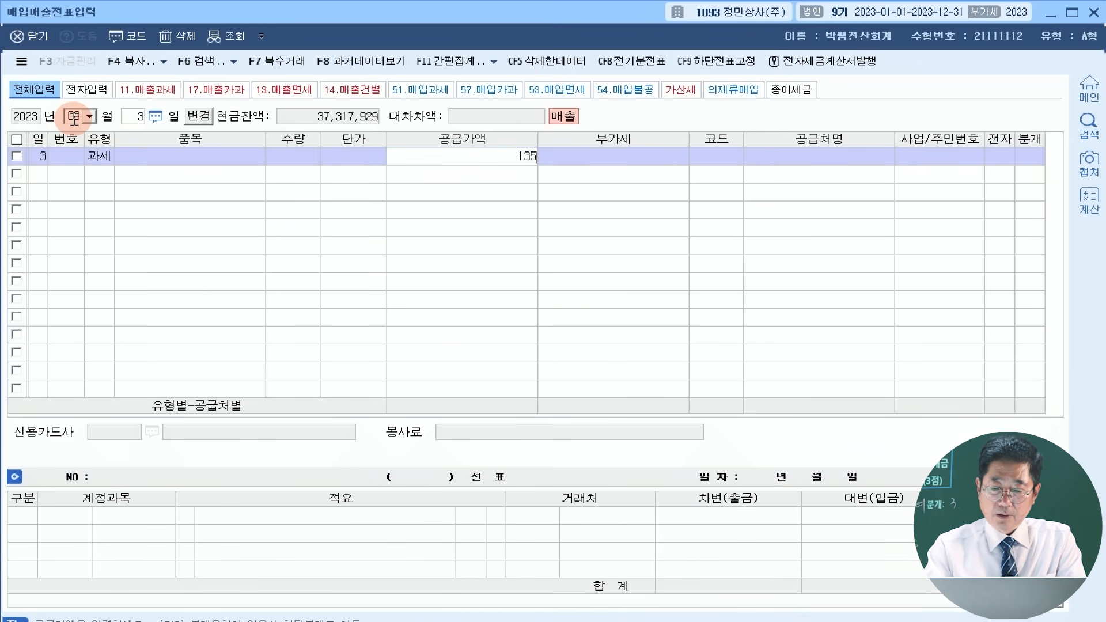
pyautogui.press('Return')
pyautogui.press('Return')
pyautogui.press('Return')
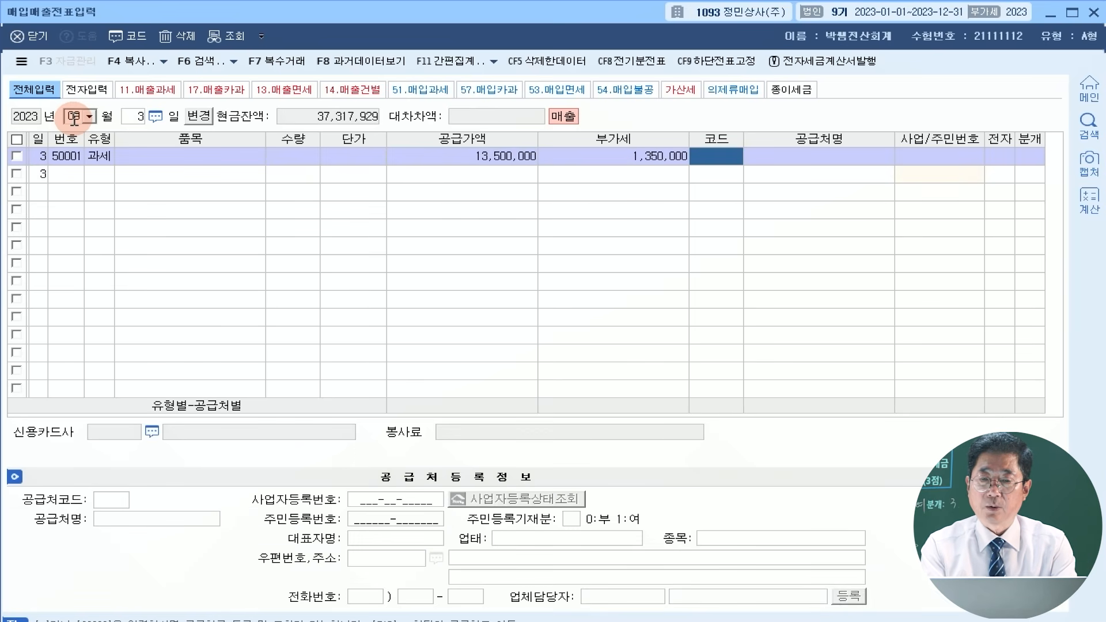
# Set 보람테크(주) (02009) as the trading partner of the September 3 sale
pyautogui.write('보람')
pyautogui.press('Return')
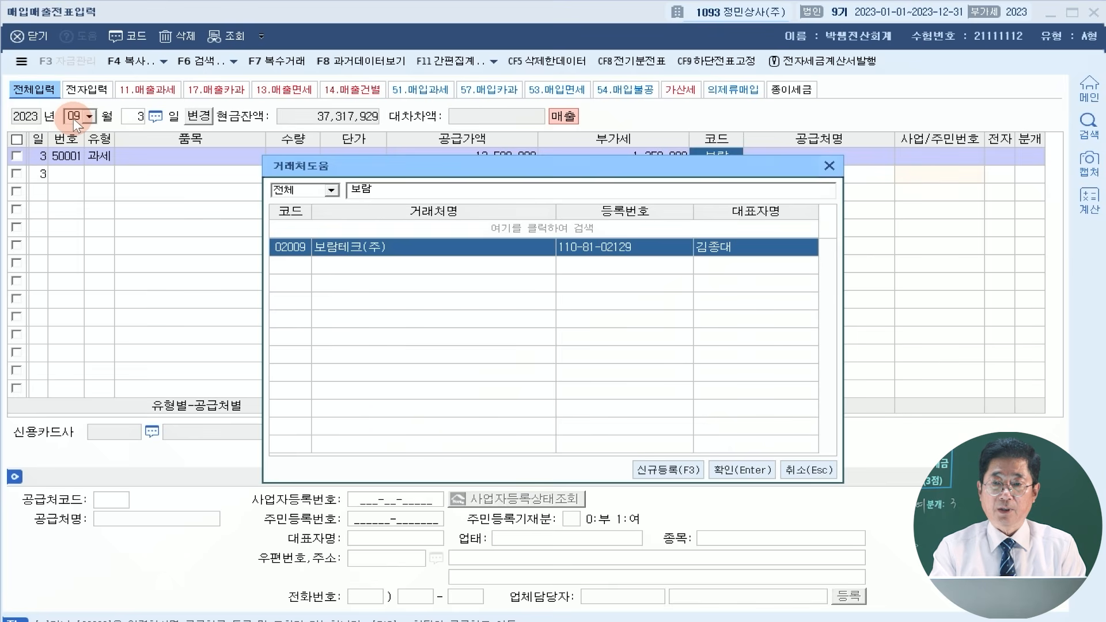
pyautogui.press('Return')
pyautogui.press('Return')
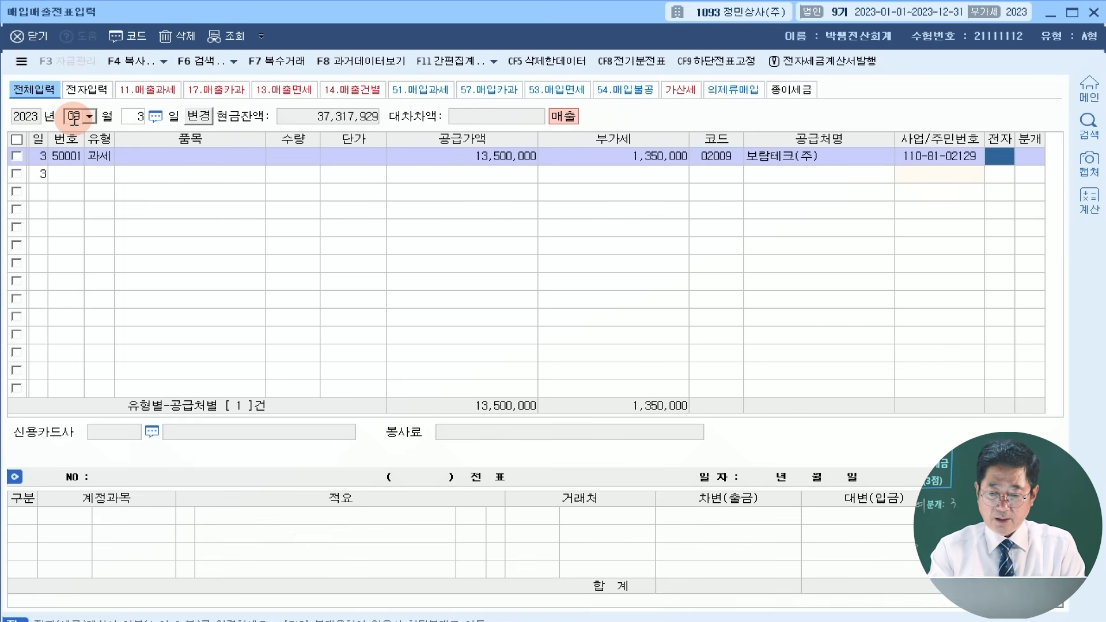
# Mark the September 3 sale as 전자 여 (1) and set its 분개 to 혼합 (3)
pyautogui.write('1')
pyautogui.press('Return')
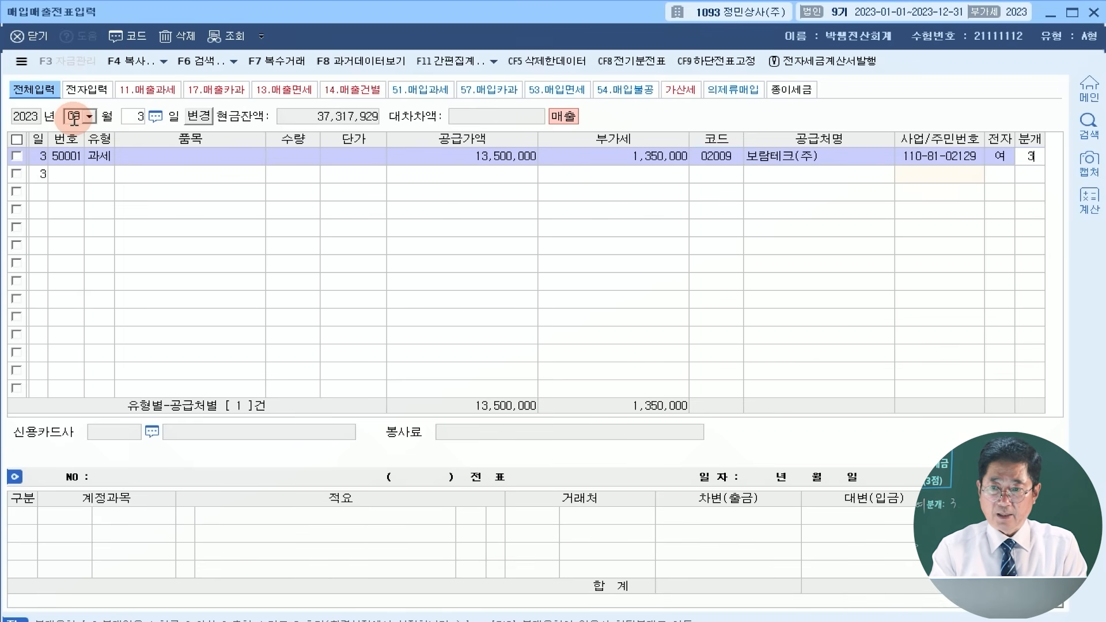
pyautogui.press('Return')
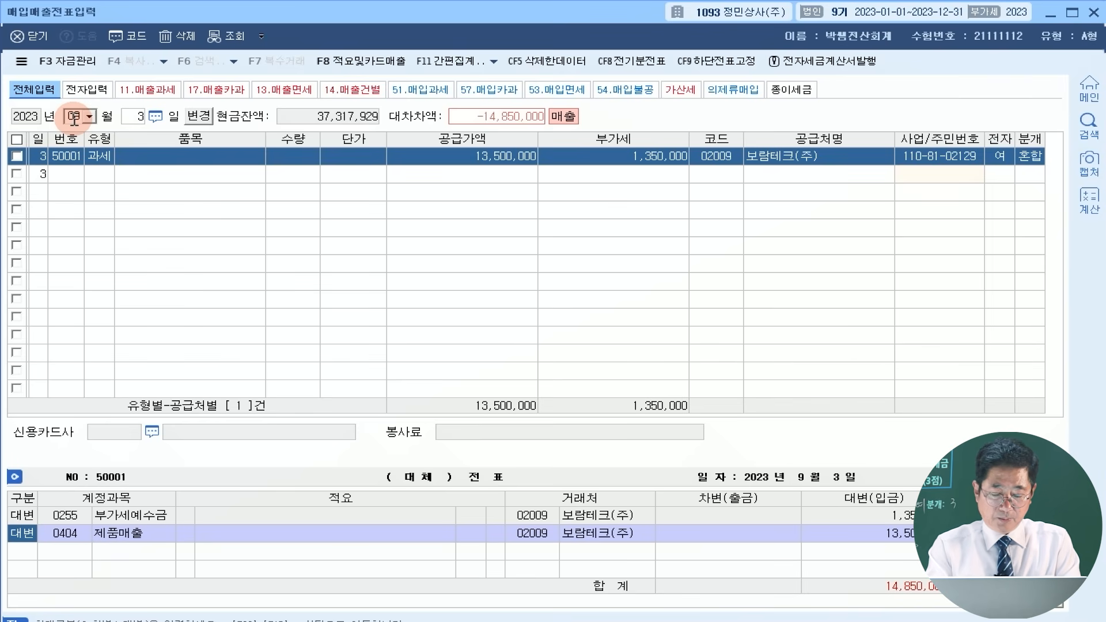
# Change the 제품매출 credit line to 0206 기계장치 with an amount of 50,000,000
pyautogui.press('Return')
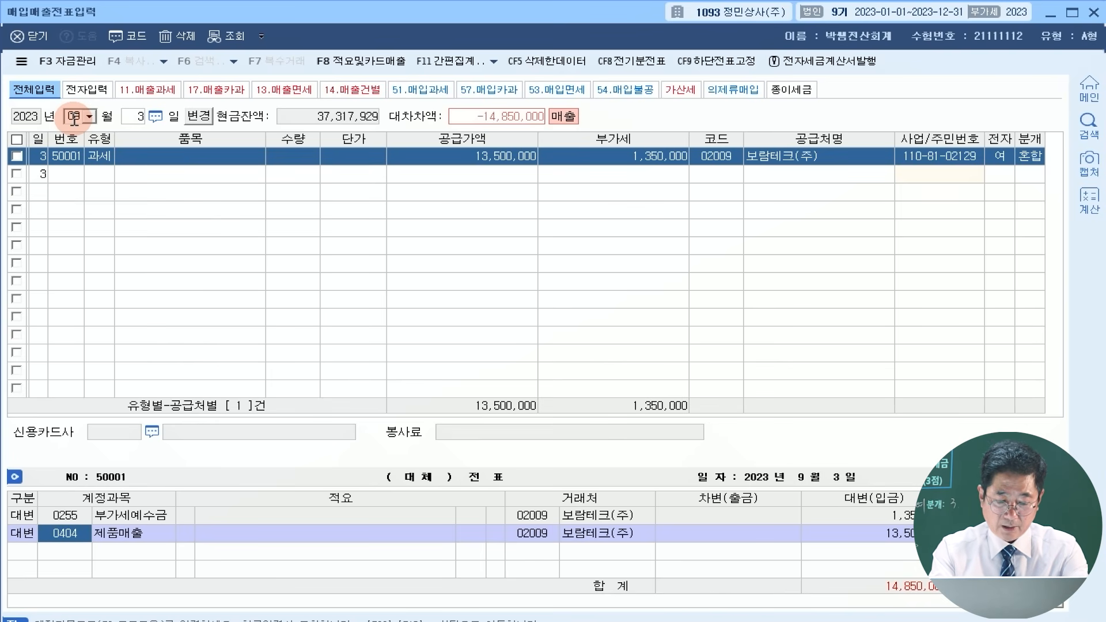
pyautogui.write('기계장')
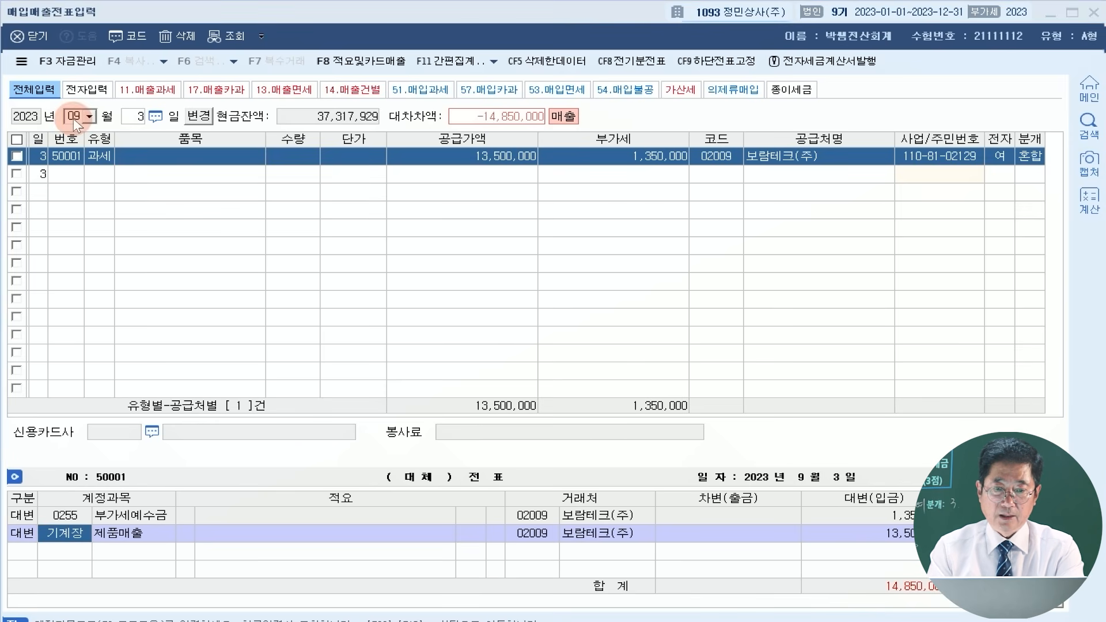
pyautogui.press('Return')
pyautogui.press('Return')
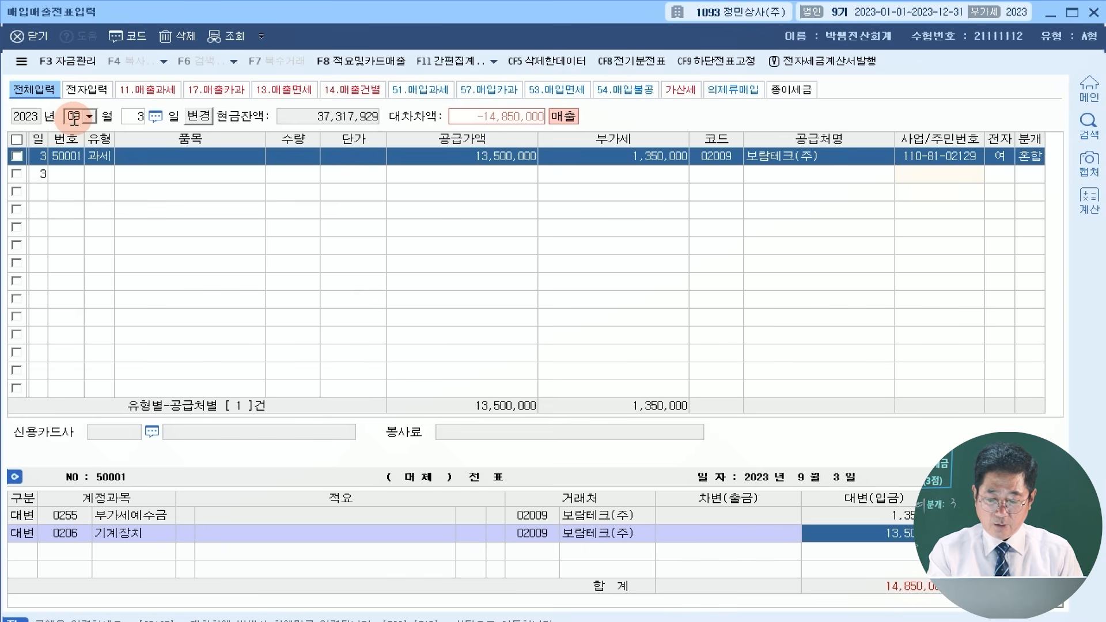
pyautogui.write('50,00')
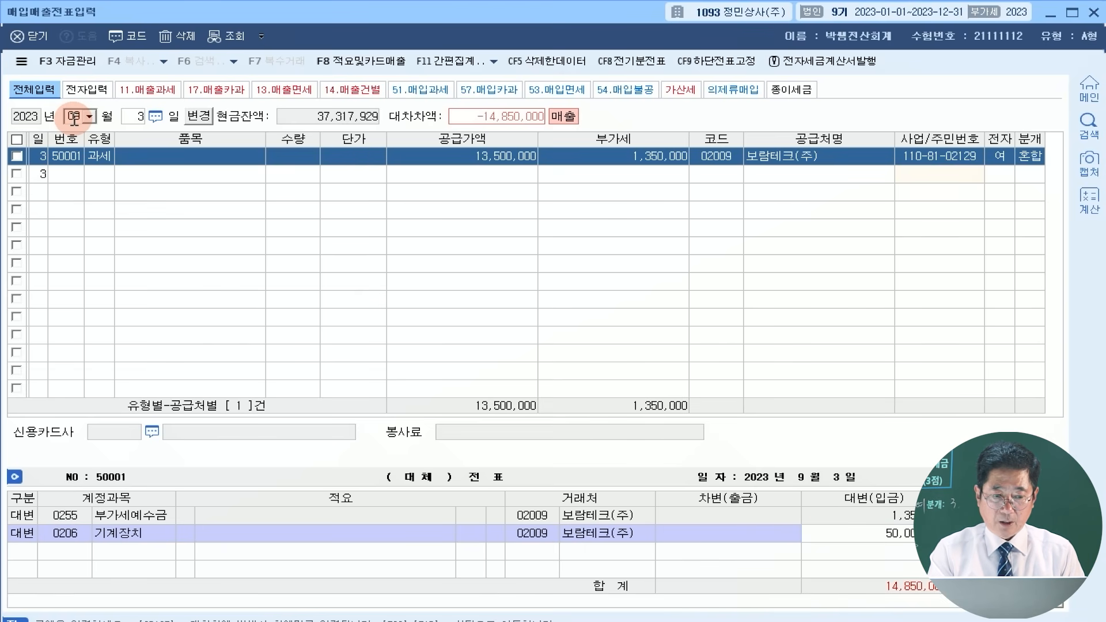
pyautogui.write('00000')
pyautogui.press('Return')
# Add a 대변 line for 0914 유형자산처분이익 with an amount of 1,500,000
pyautogui.write('4')
pyautogui.press('Return')
pyautogui.write('유형자')
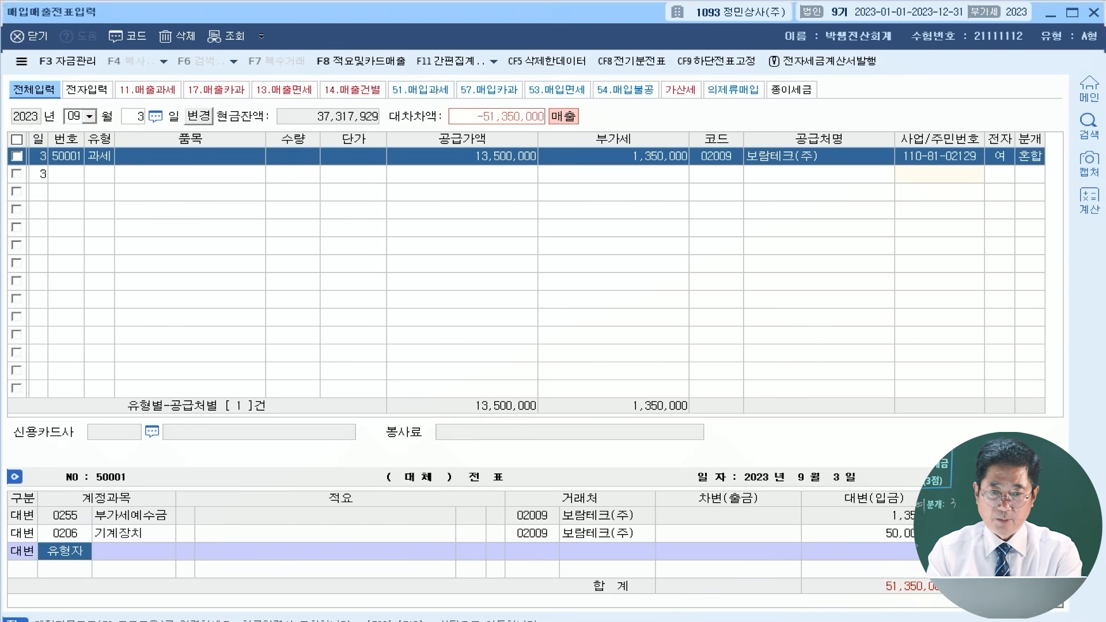
pyautogui.press('Return')
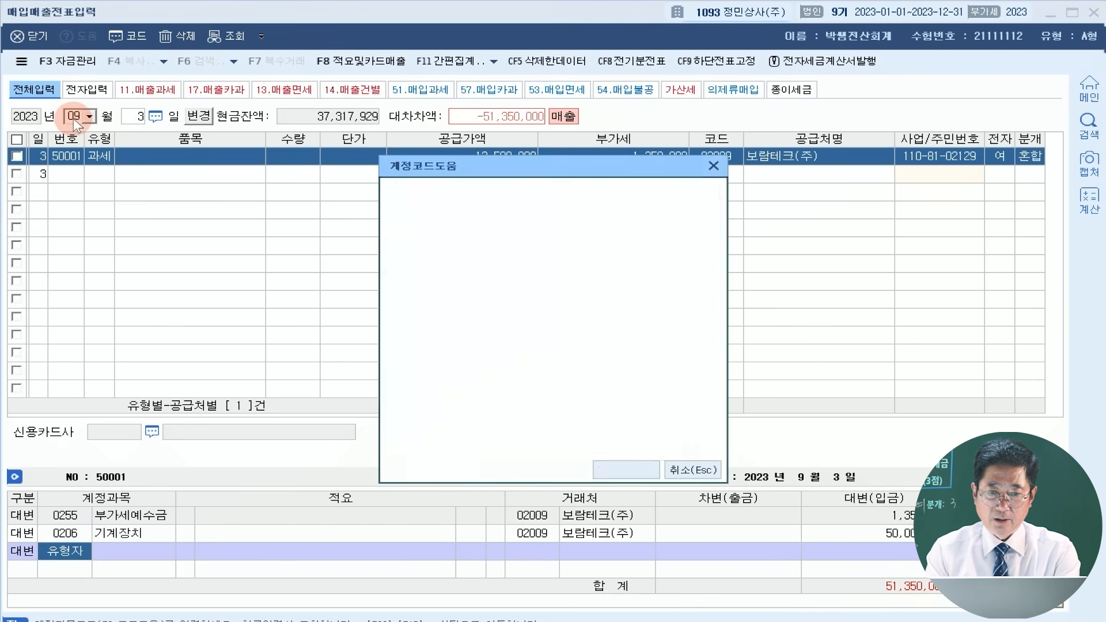
pyautogui.press('Return')
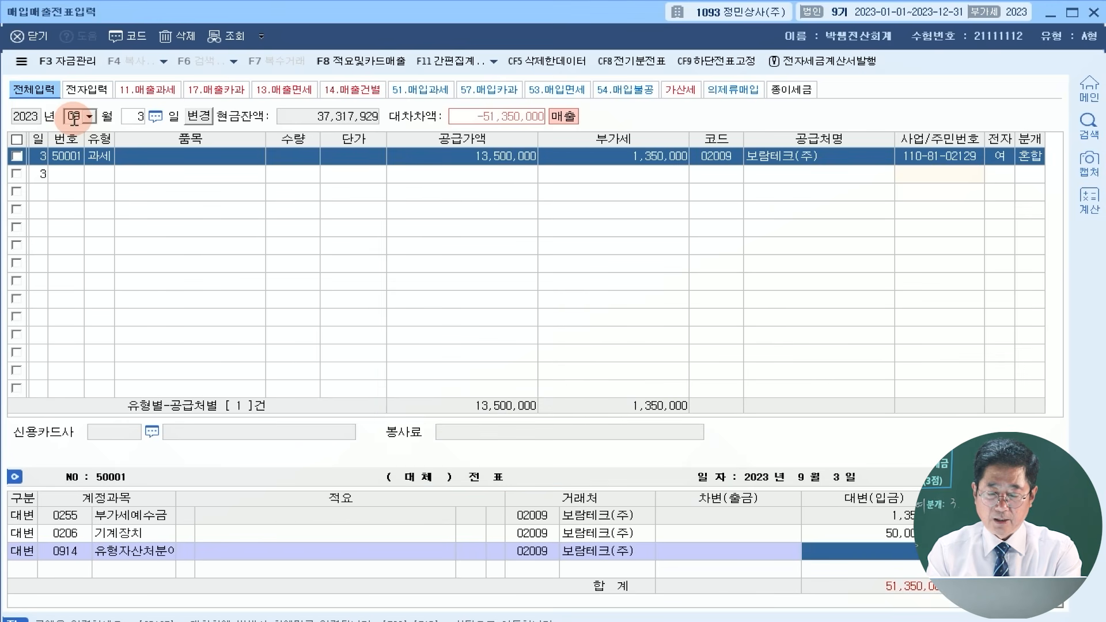
pyautogui.write('1,50')
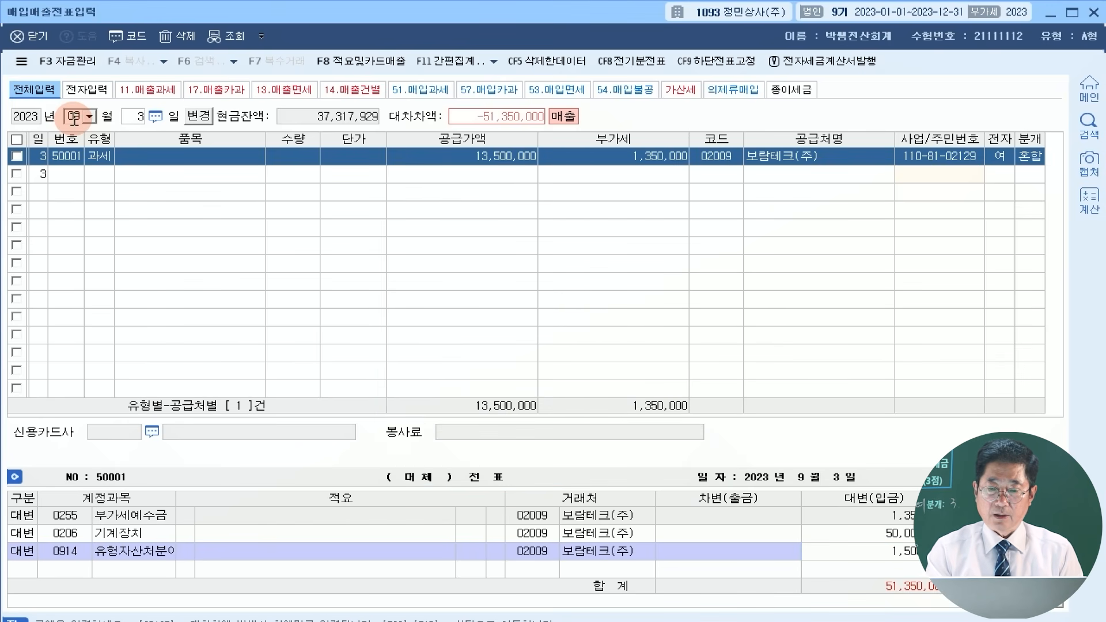
pyautogui.press('Return')
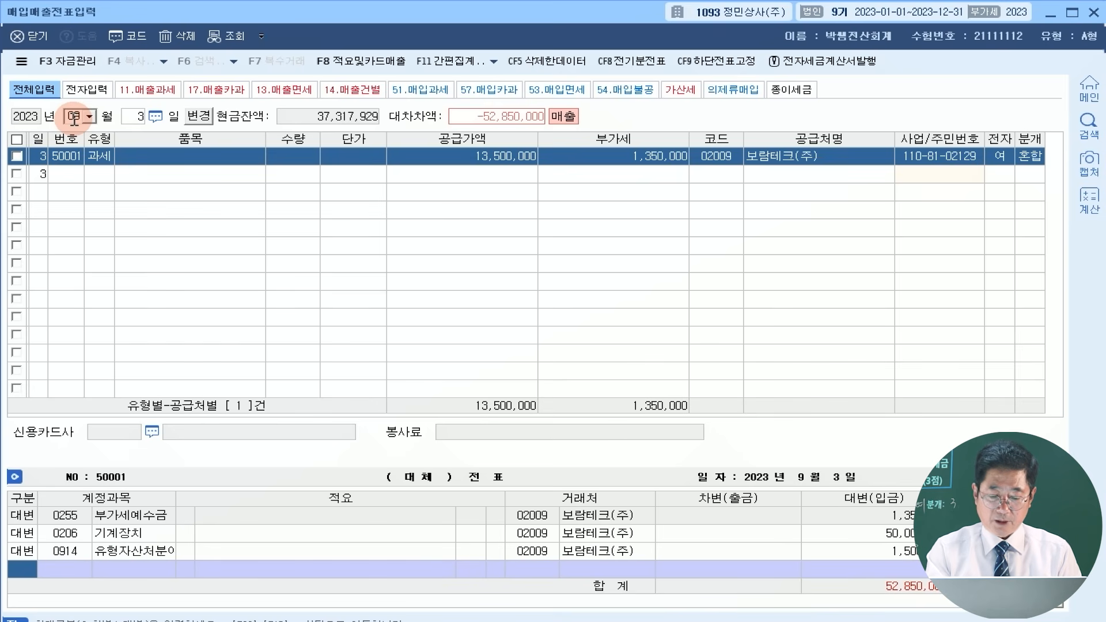
# Add a 차변 line for 0207 감가상각누계액 (기계장치) with an amount of 38,000,000
pyautogui.write('3')
pyautogui.press('Return')
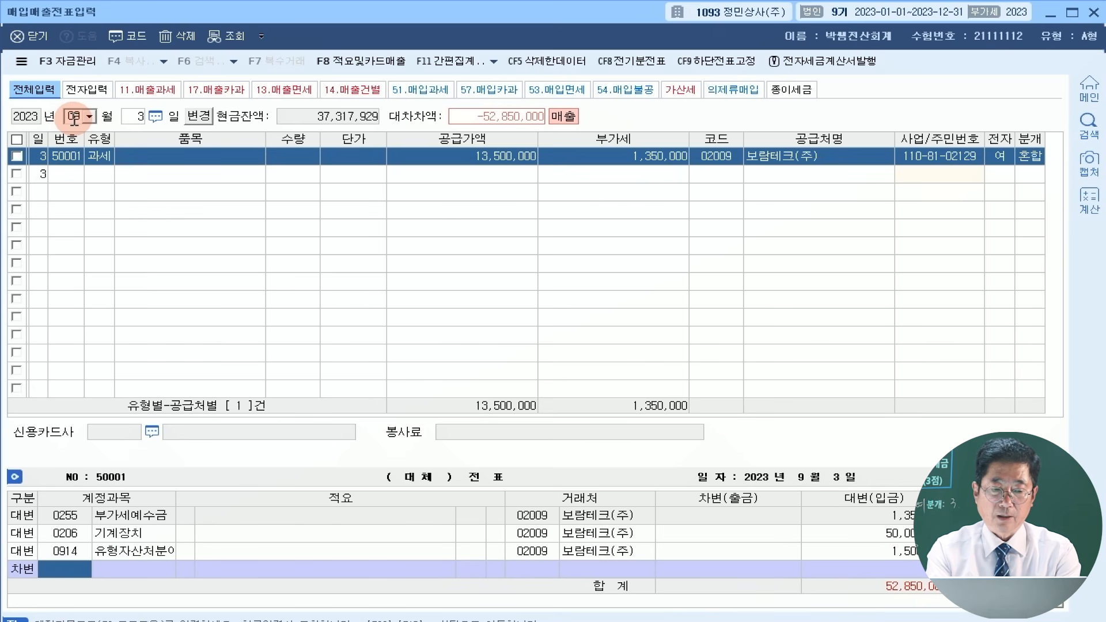
pyautogui.write('감가상')
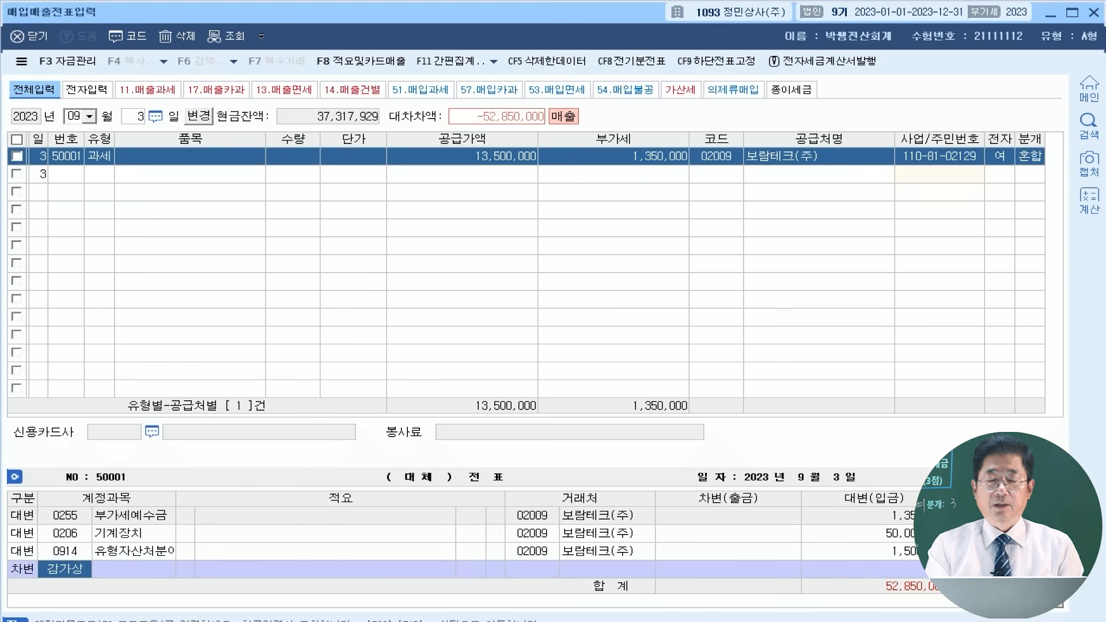
pyautogui.press('Return')
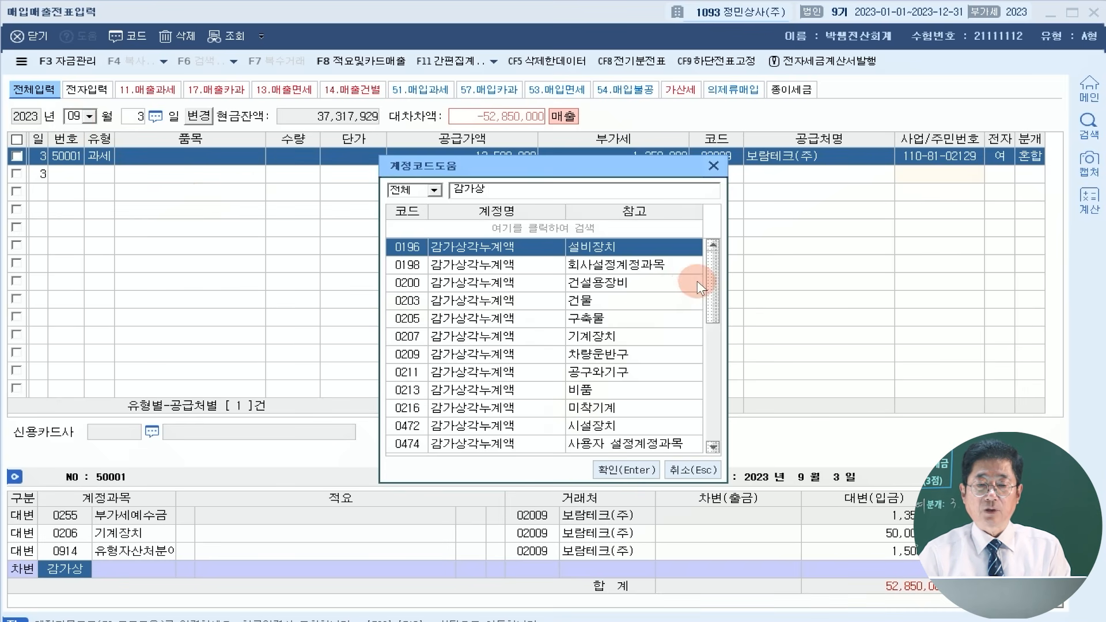
pyautogui.click(513, 331)
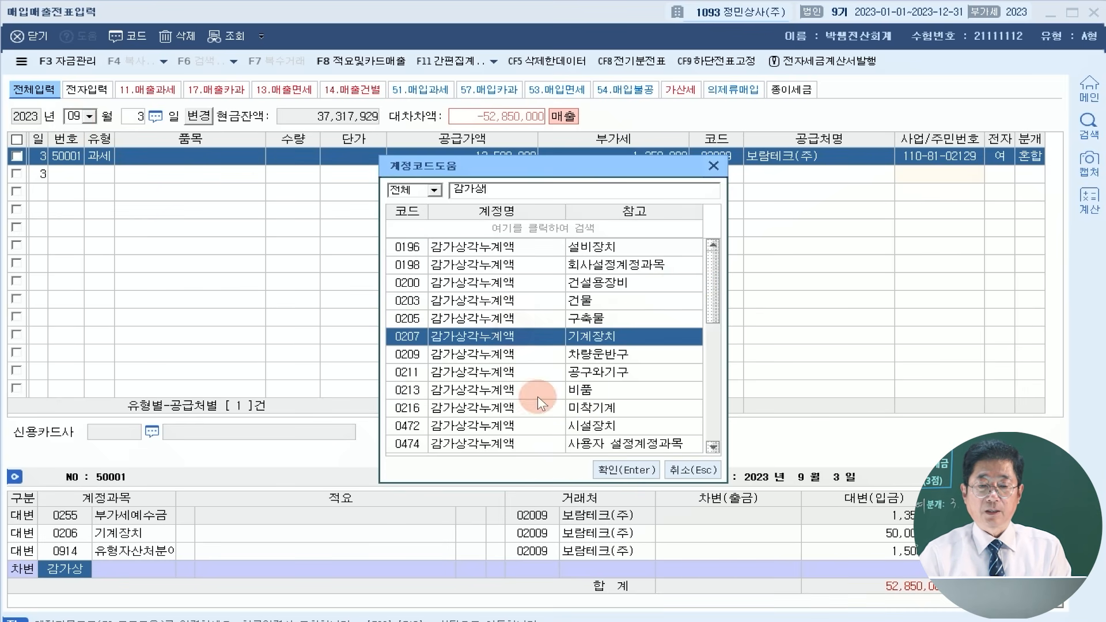
pyautogui.click(607, 471)
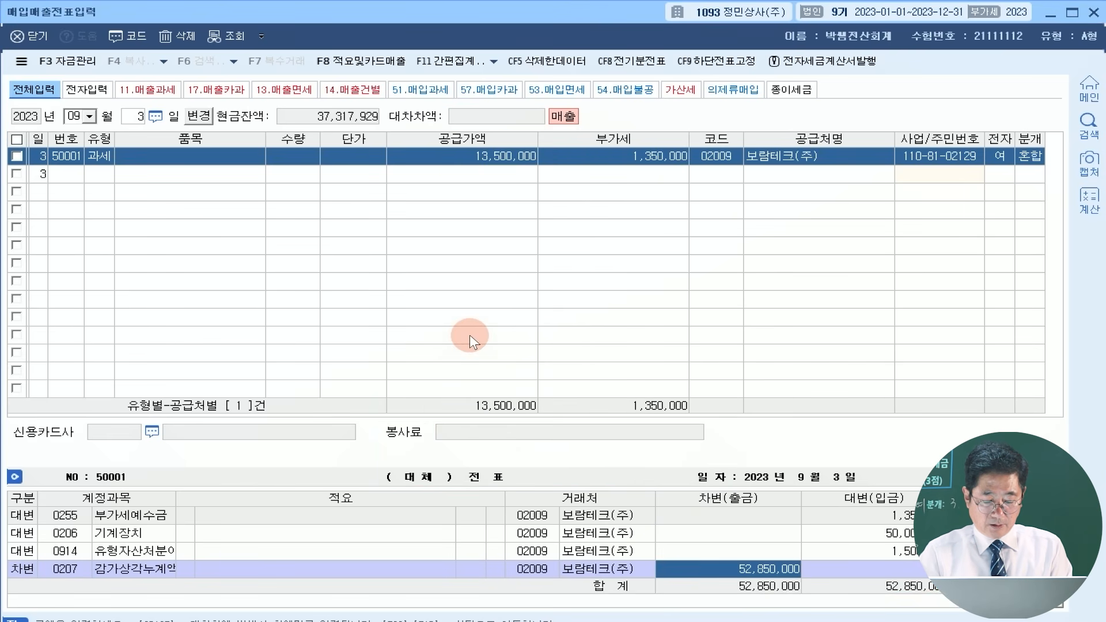
pyautogui.write('38000000')
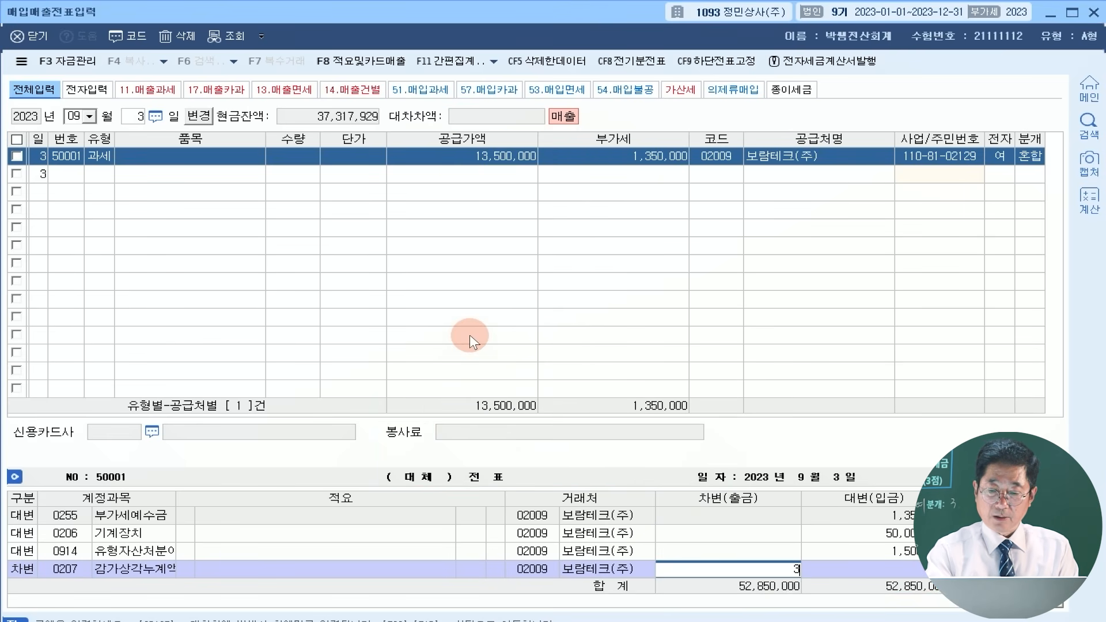
pyautogui.press('Return')
pyautogui.press('Return')
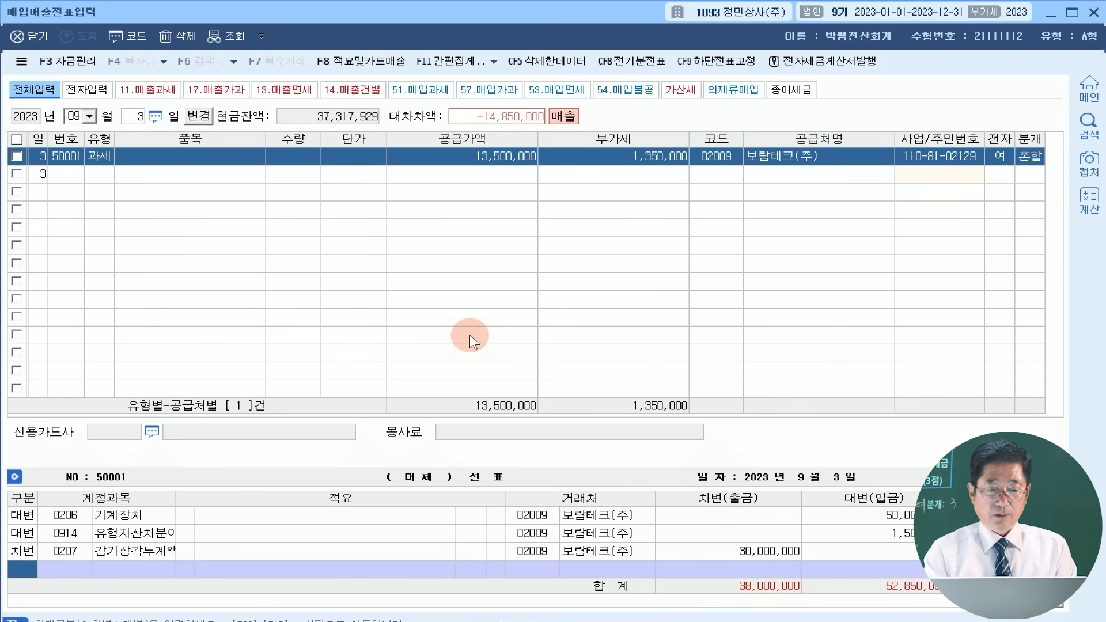
# Add a 차변 line for 0101 현금 with an amount of 4,850,000
pyautogui.write('3')
pyautogui.press('Return')
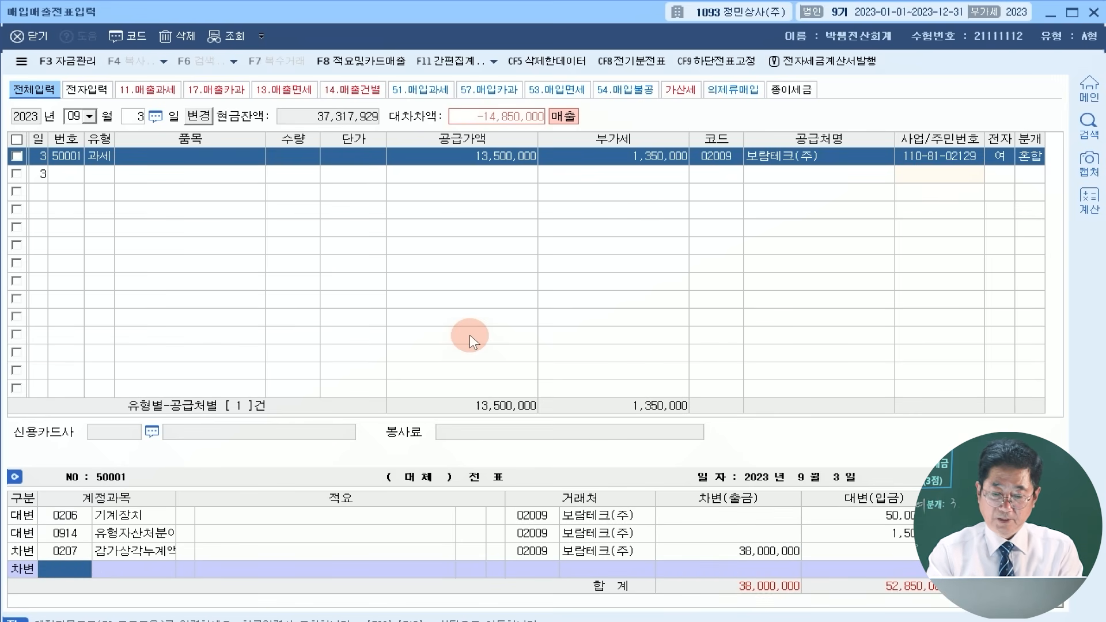
pyautogui.write('101')
pyautogui.press('Return')
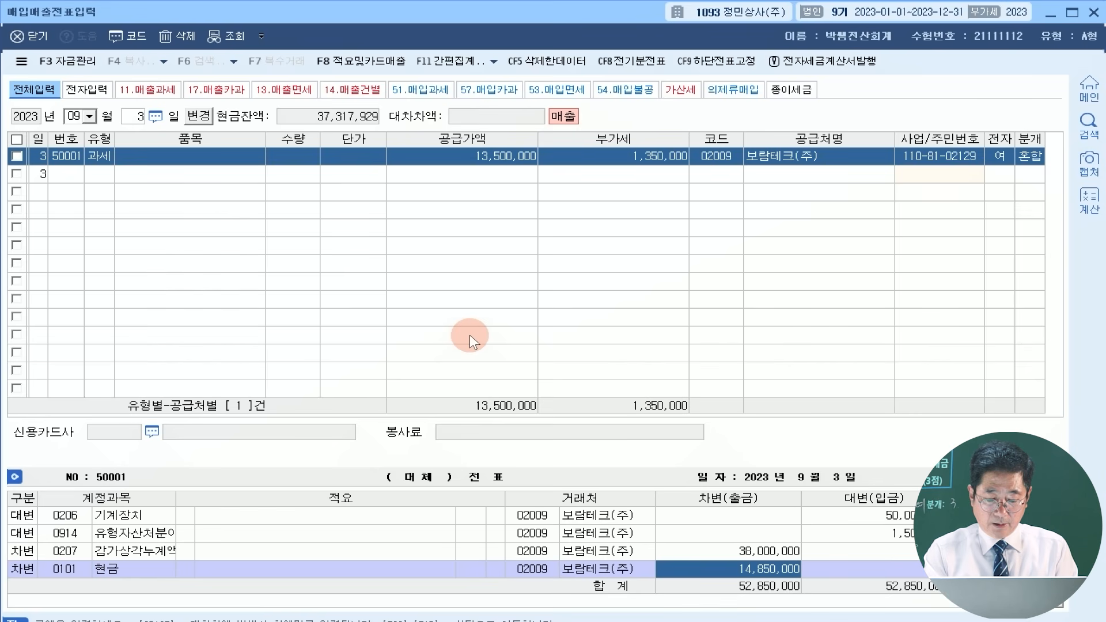
pyautogui.write('4850000')
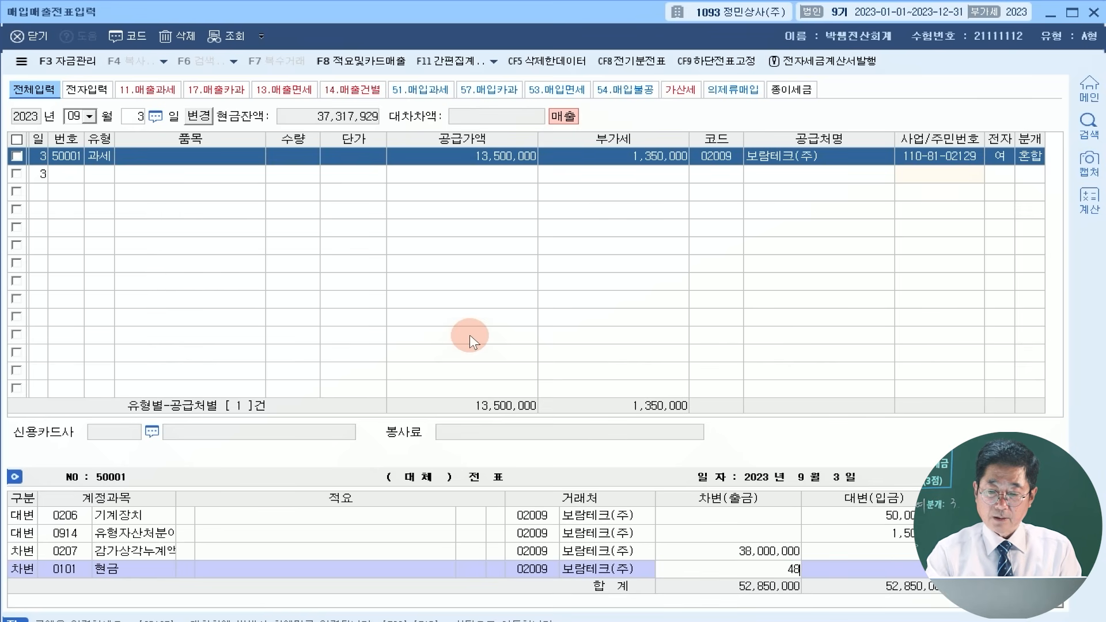
pyautogui.press('Return')
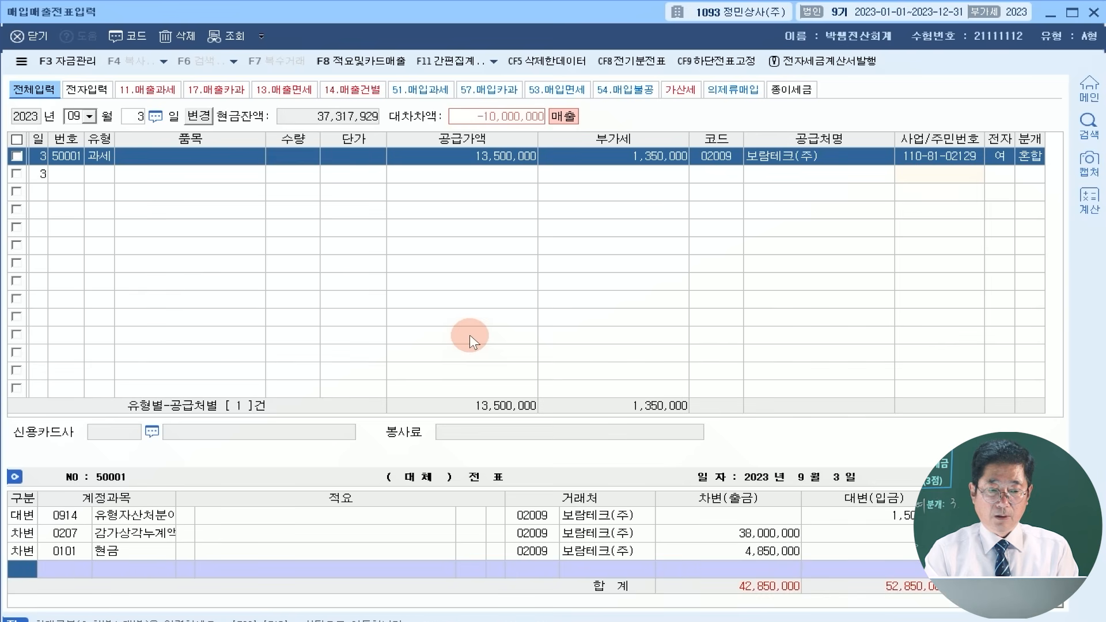
# Add a 차변 line for 0120 미수금 with an amount of 10,000,000
pyautogui.write('3')
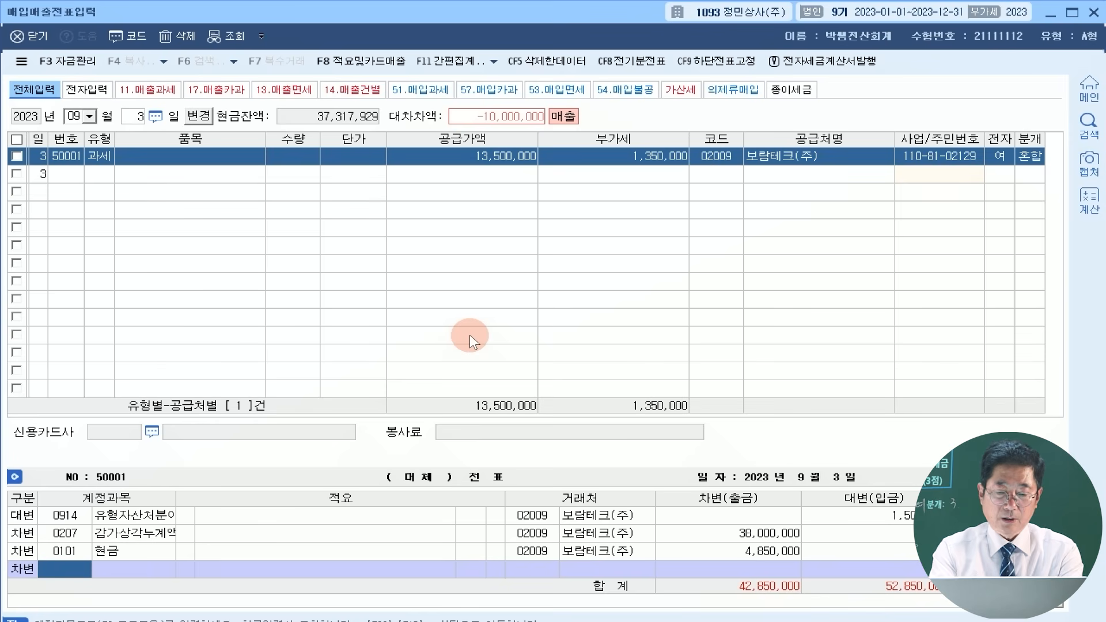
pyautogui.write('미수금')
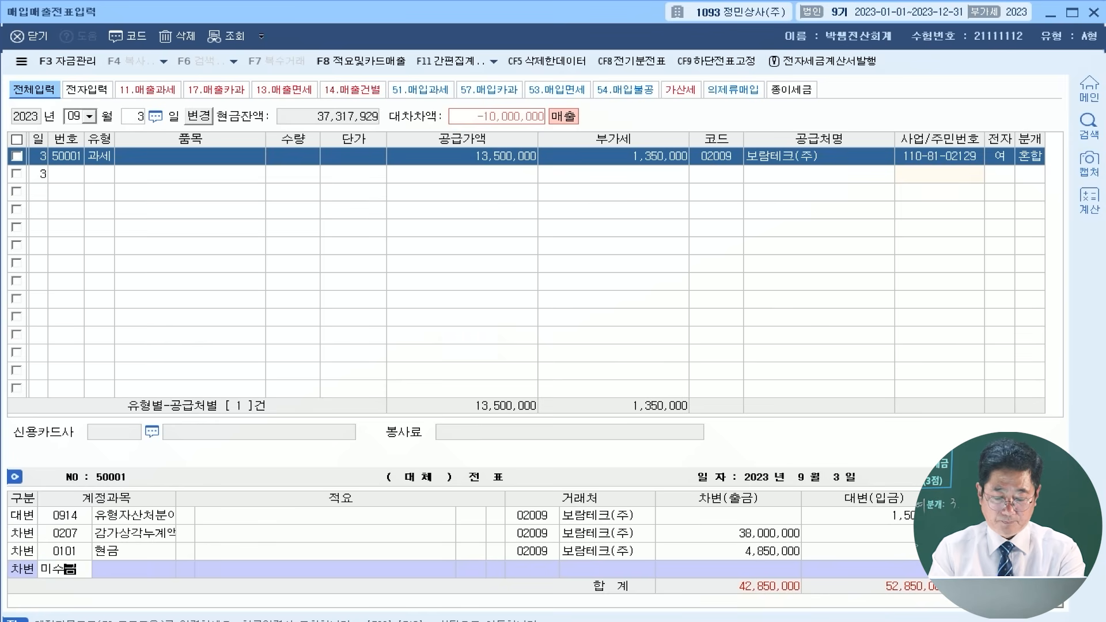
pyautogui.press('Return')
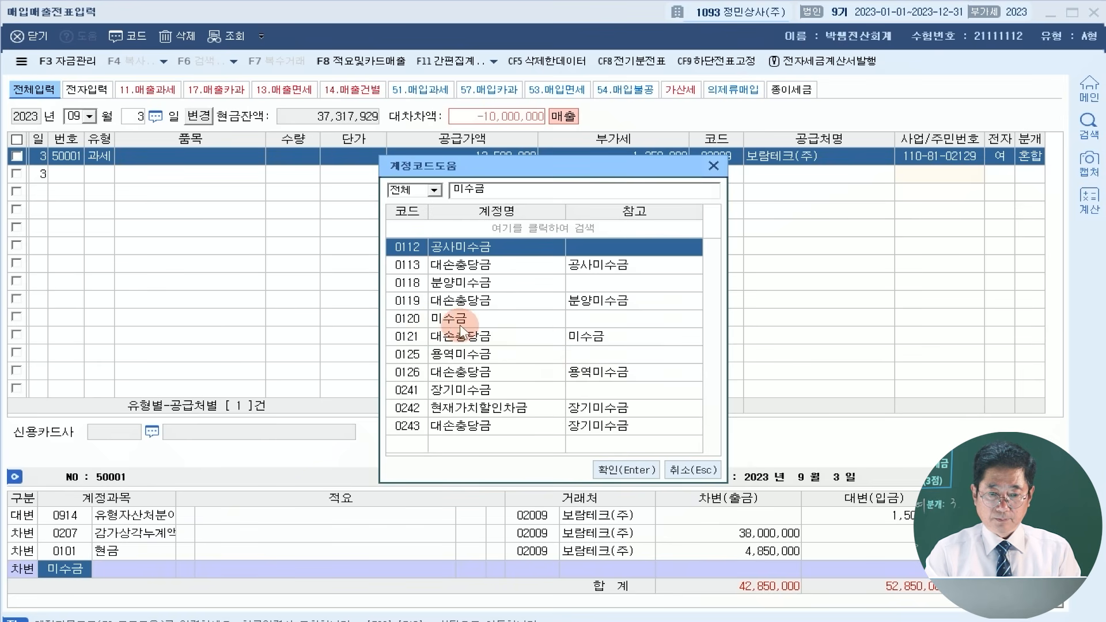
pyautogui.click(436, 313)
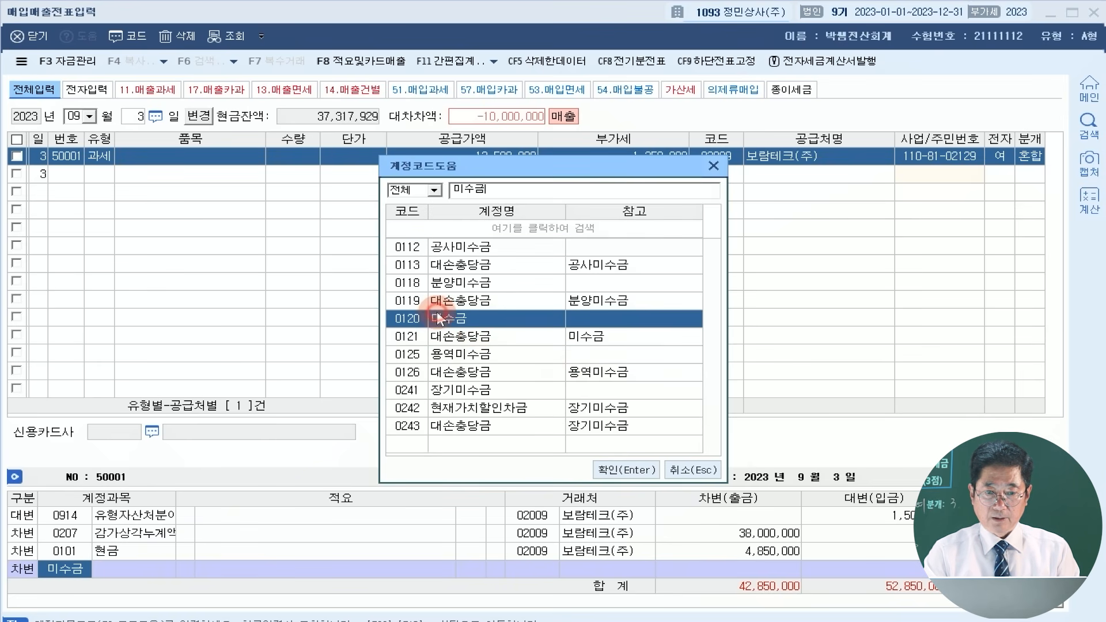
pyautogui.click(612, 470)
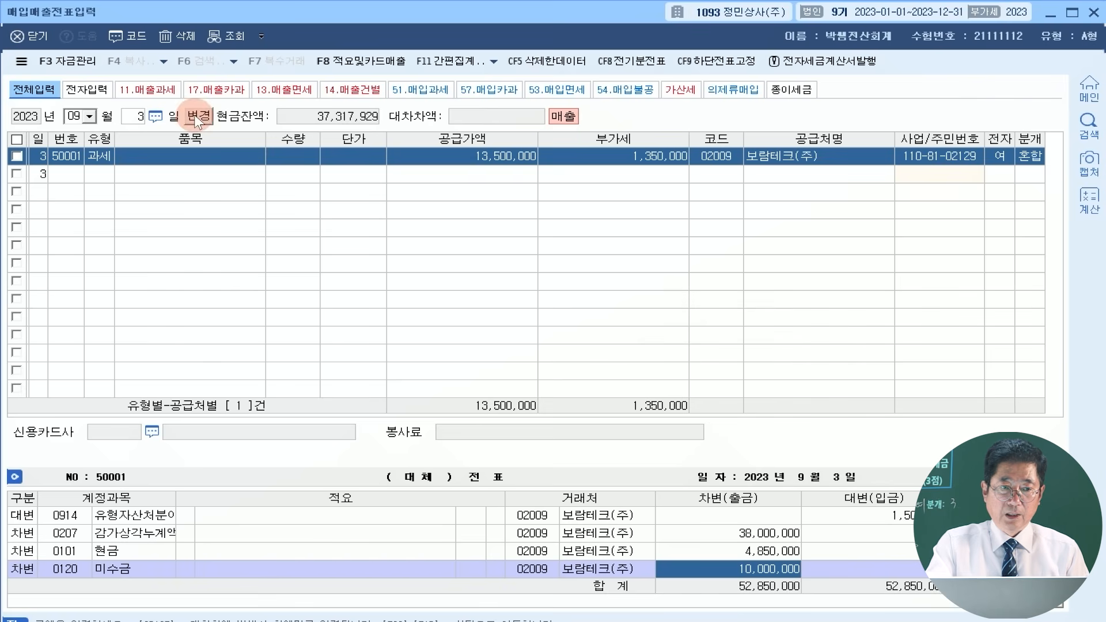
# Start a purchase voucher dated September 22 with type 51 과세 and a 공급가액 of 5,000,000
pyautogui.click(77, 114)
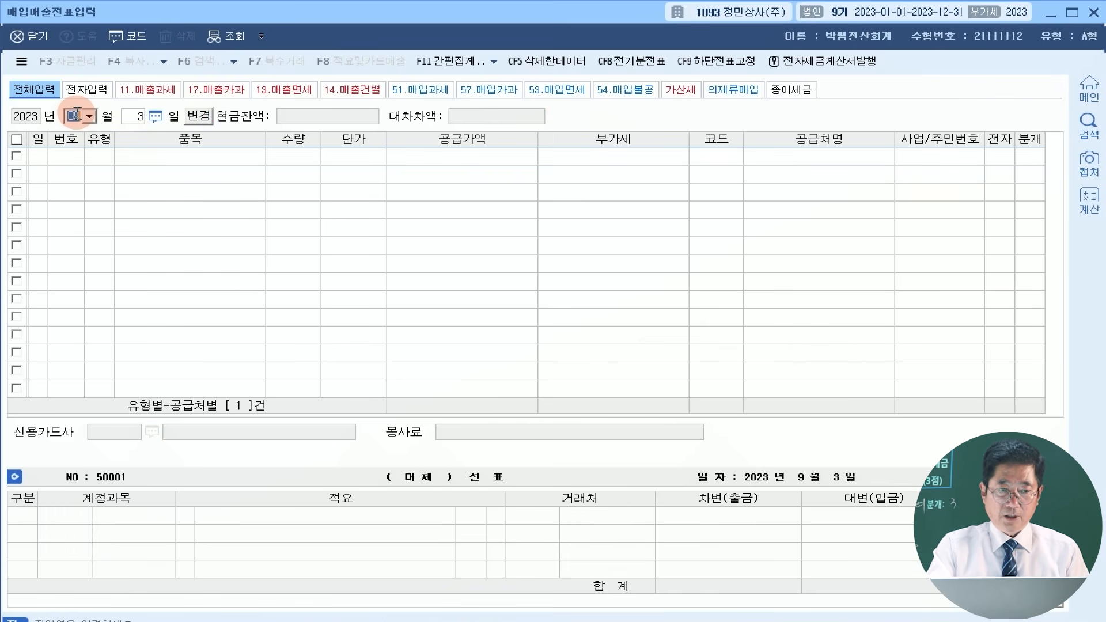
pyautogui.click(136, 116)
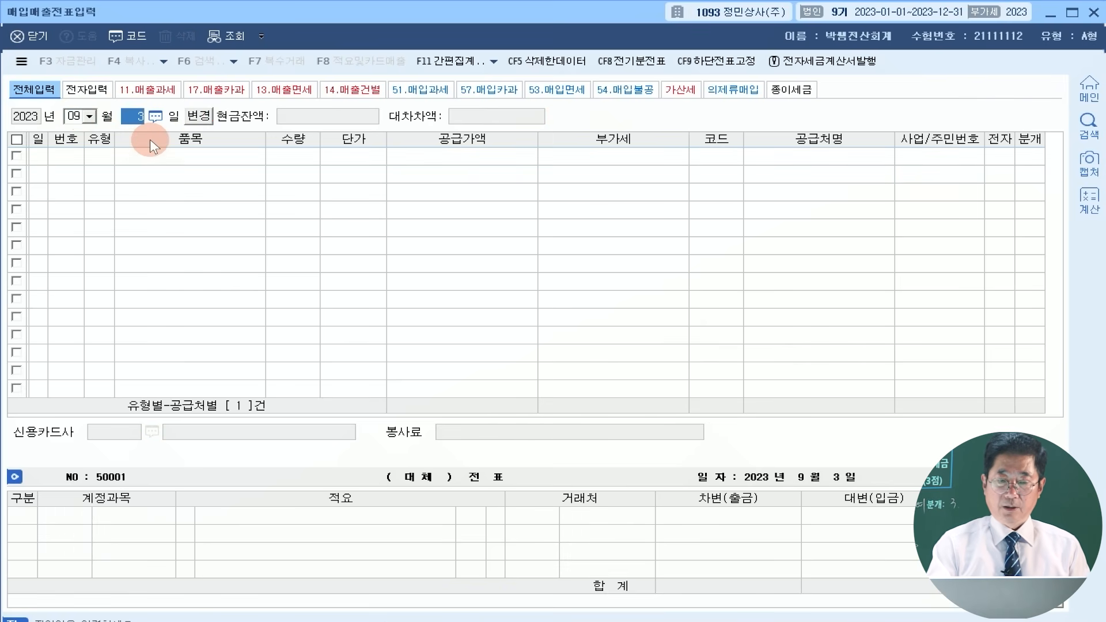
pyautogui.write('22')
pyautogui.press('Return')
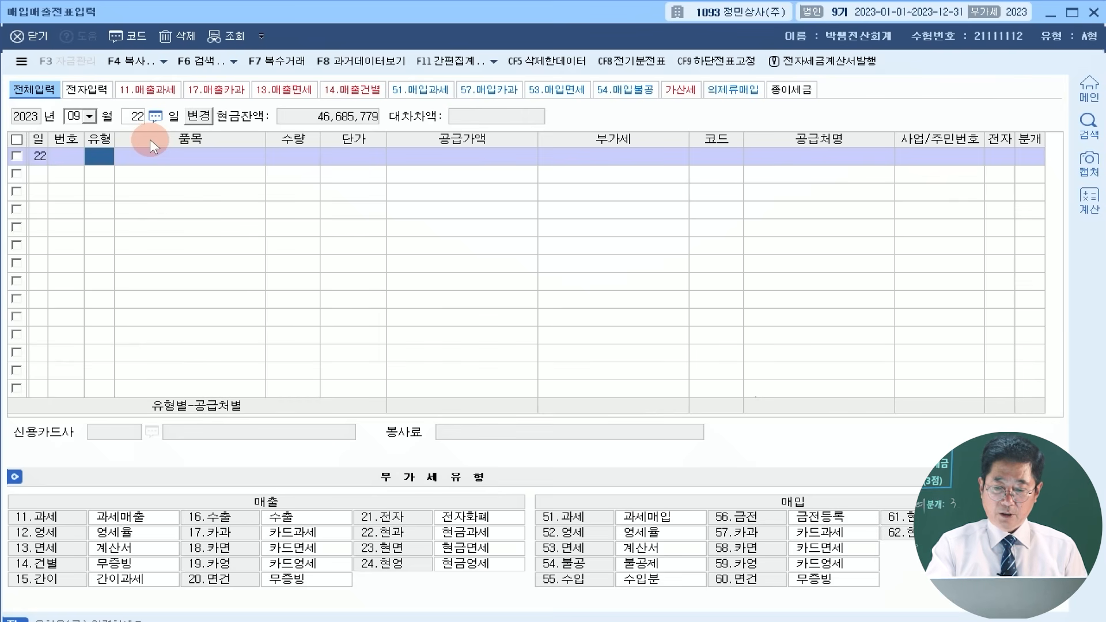
pyautogui.write('51')
pyautogui.press('Return')
pyautogui.press('Return')
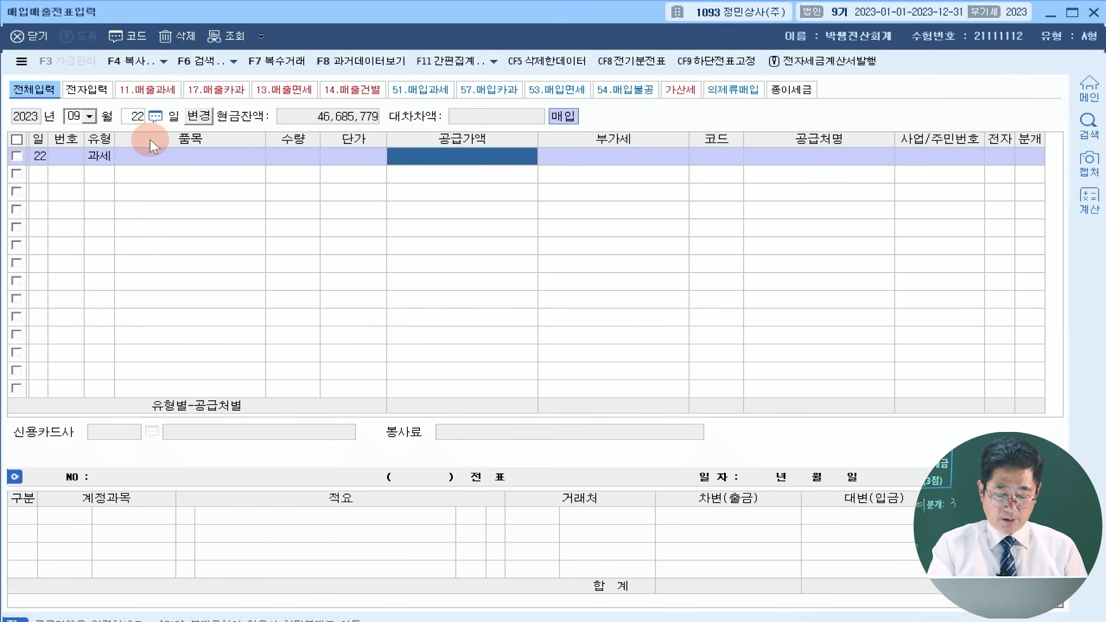
pyautogui.write('5000000')
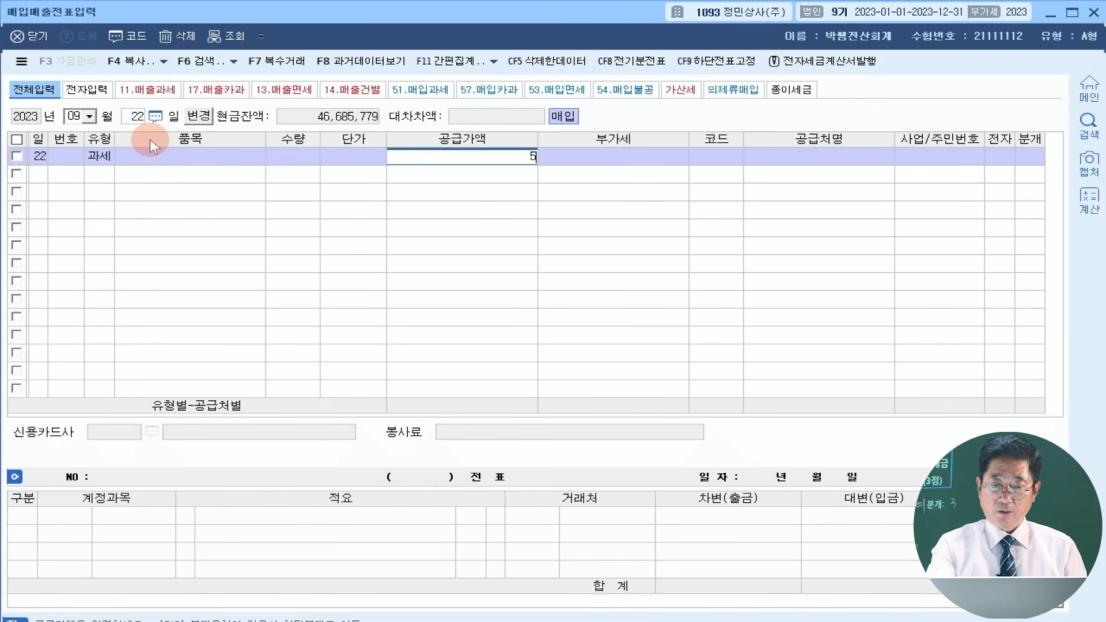
pyautogui.press('Return')
pyautogui.press('Return')
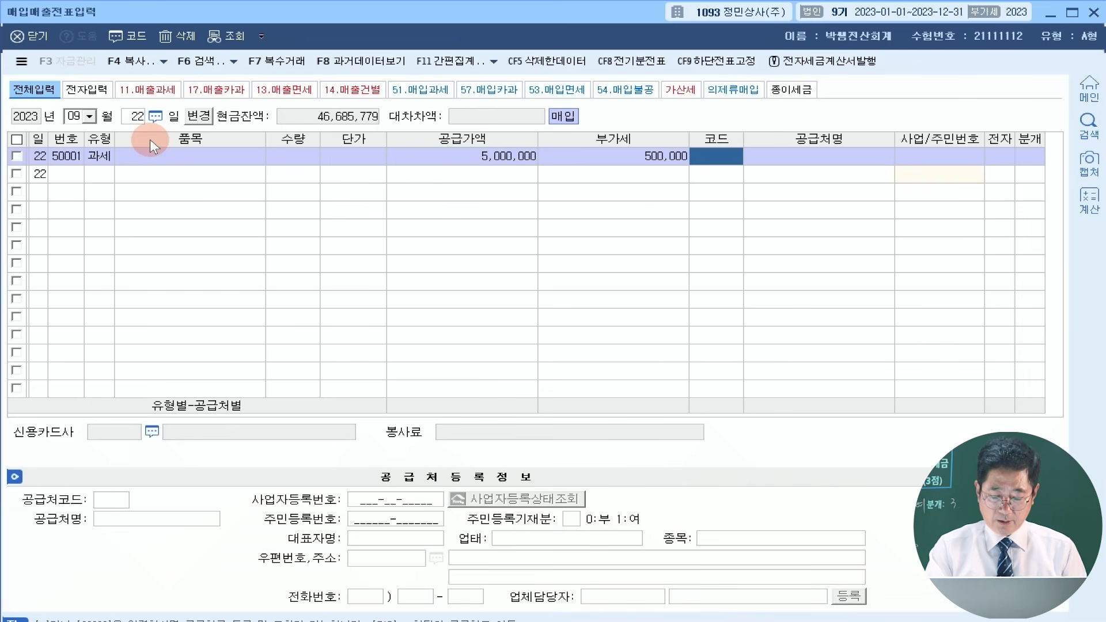
# Set the September 22 purchase's supplier to 마산상사, mark it as electronic (여), and choose the 혼합 journal type
pyautogui.write('마산')
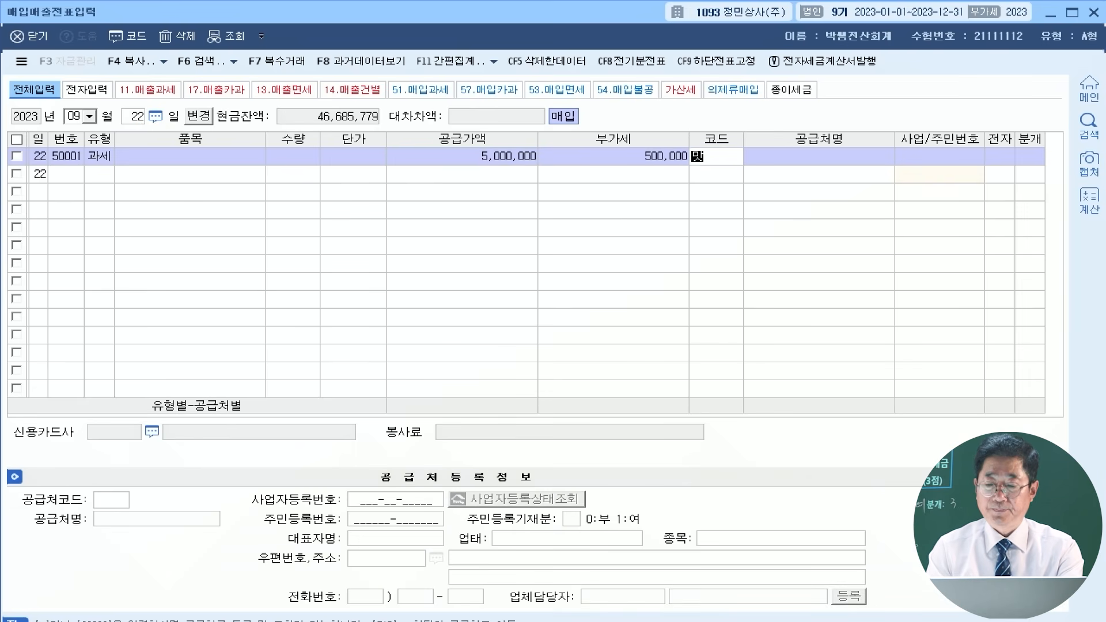
pyautogui.press('Return')
pyautogui.press('Return')
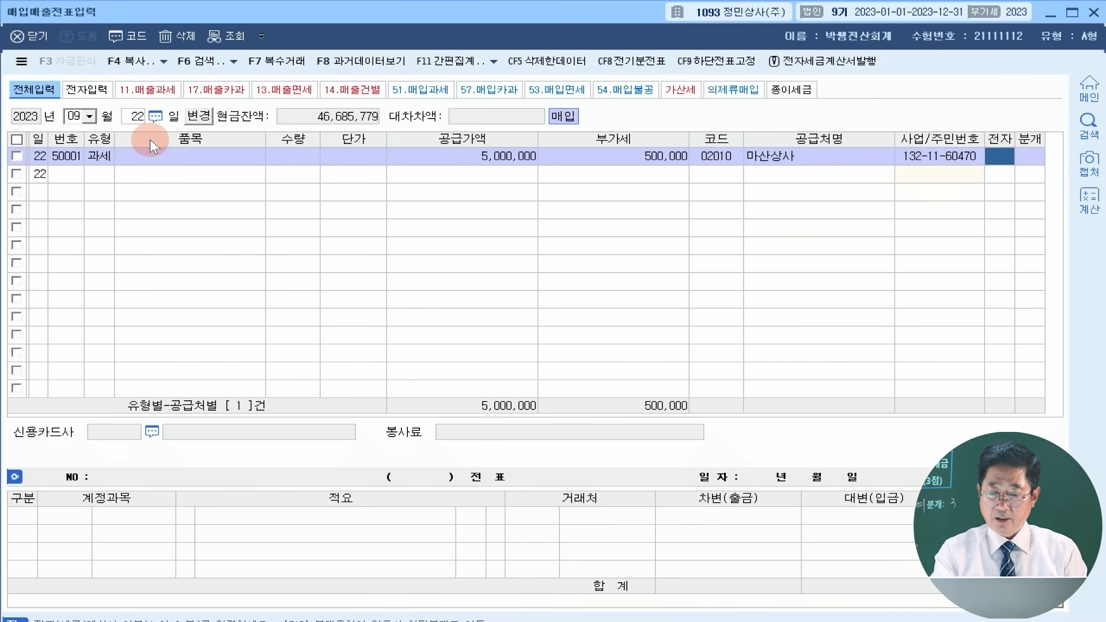
pyautogui.write('1')
pyautogui.press('Return')
pyautogui.write('3')
pyautogui.press('Return')
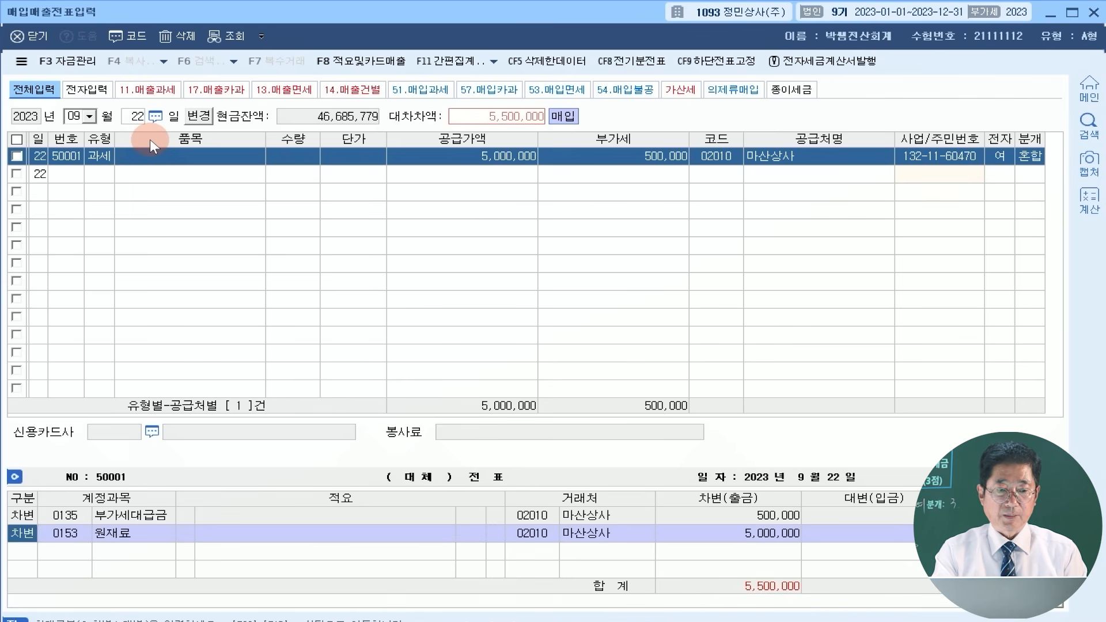
# Keep the 원재료 debit line and add a 대변 line for 0110 받을어음 with an amount of 2,000,000
pyautogui.press('Return')
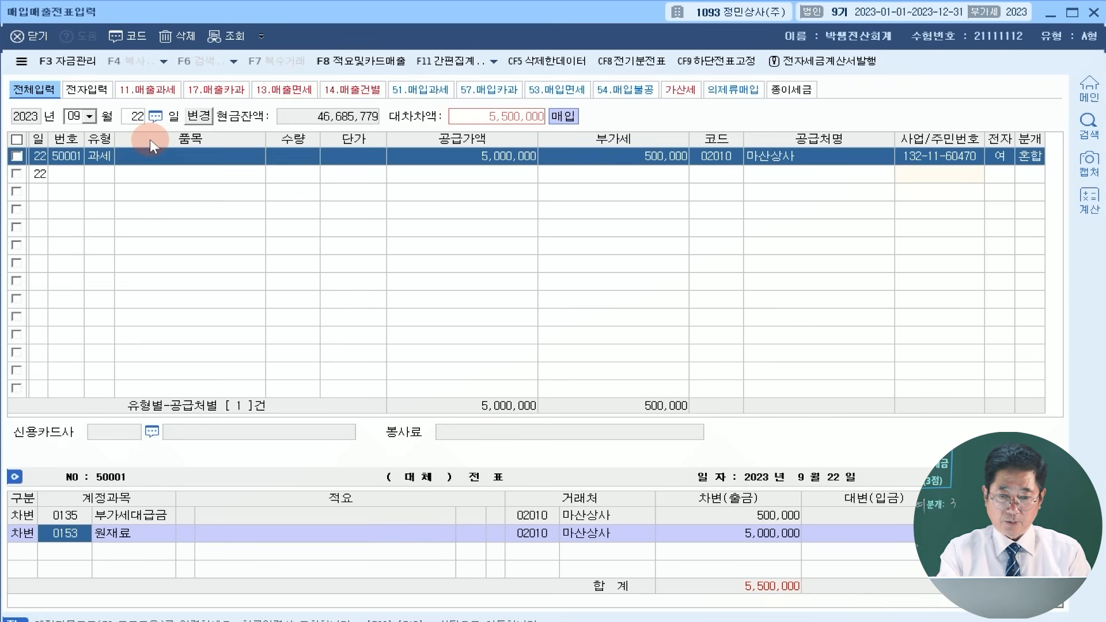
pyautogui.press('Return')
pyautogui.press('Return')
pyautogui.press('Return')
pyautogui.write('4')
pyautogui.press('Return')
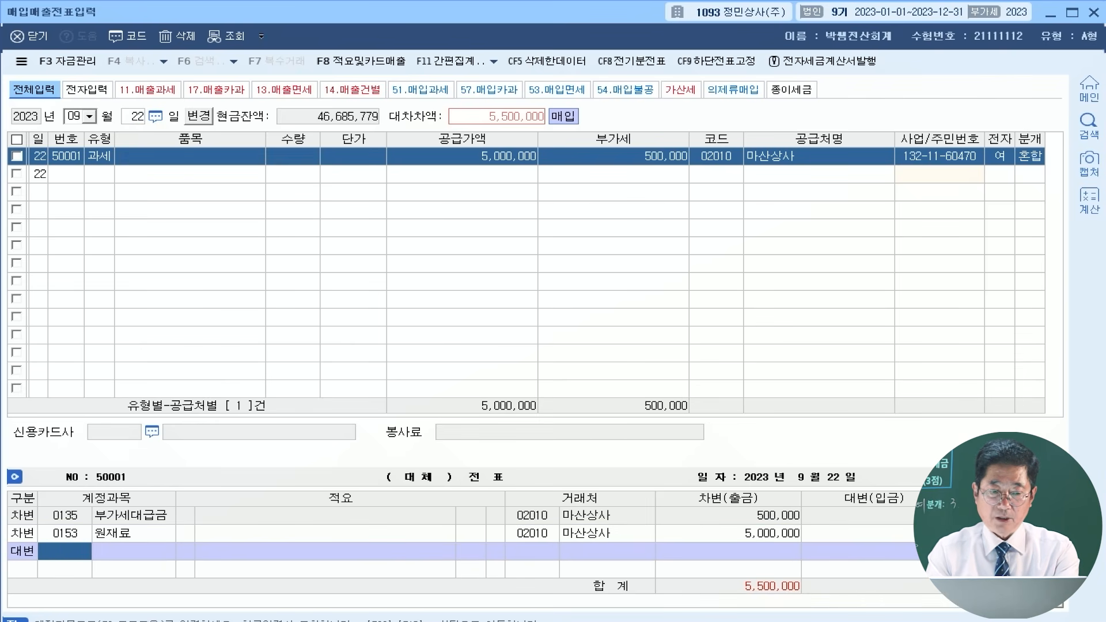
pyautogui.write('110')
pyautogui.press('Return')
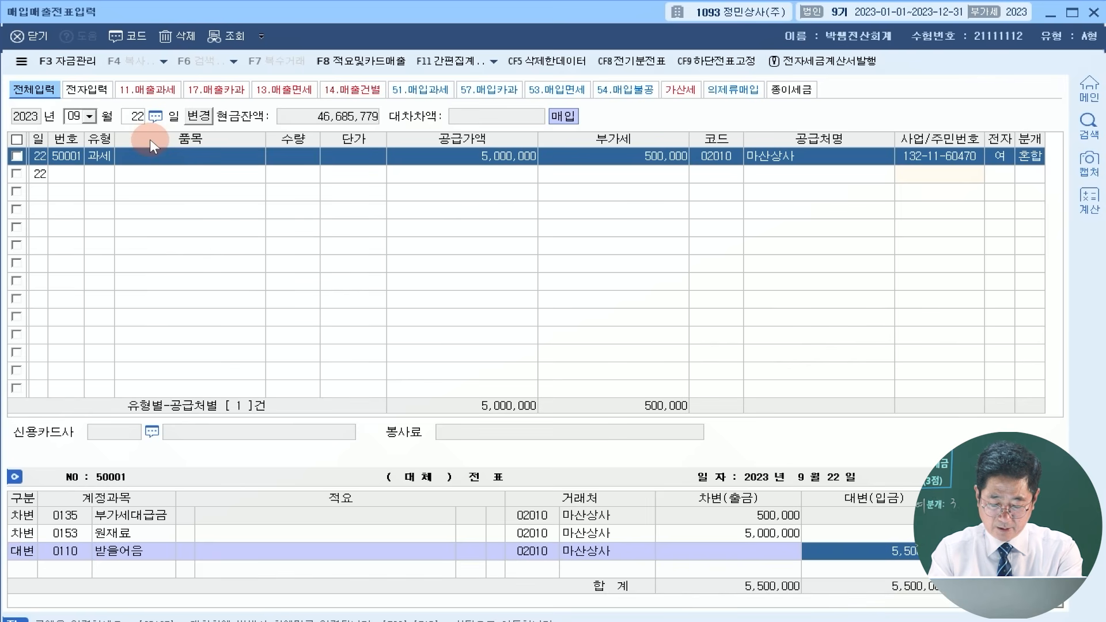
pyautogui.write('2')
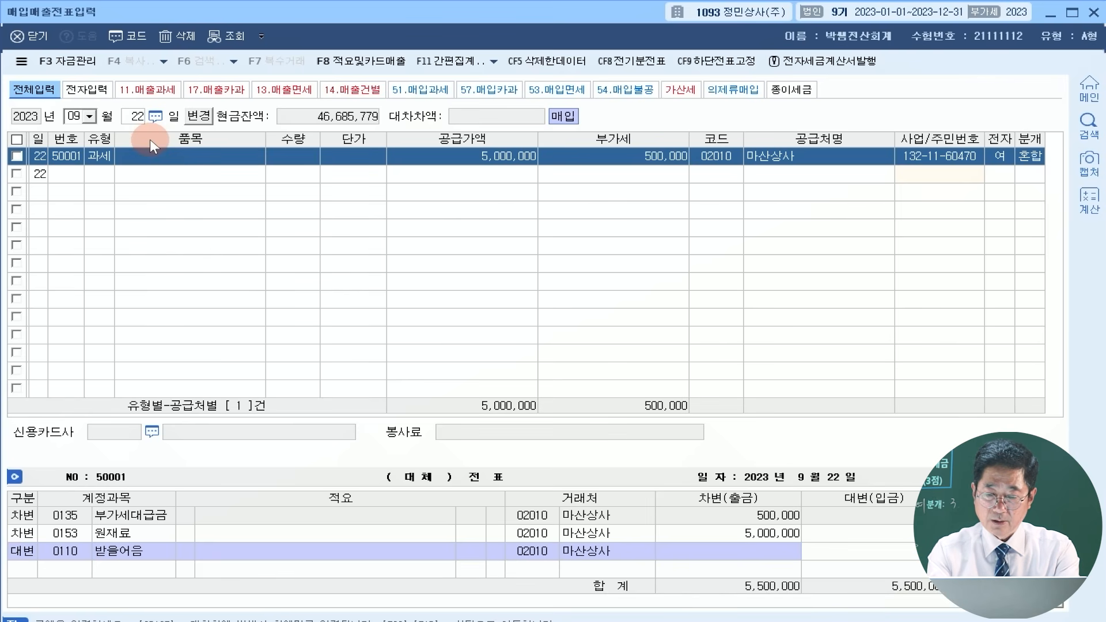
pyautogui.write('000000')
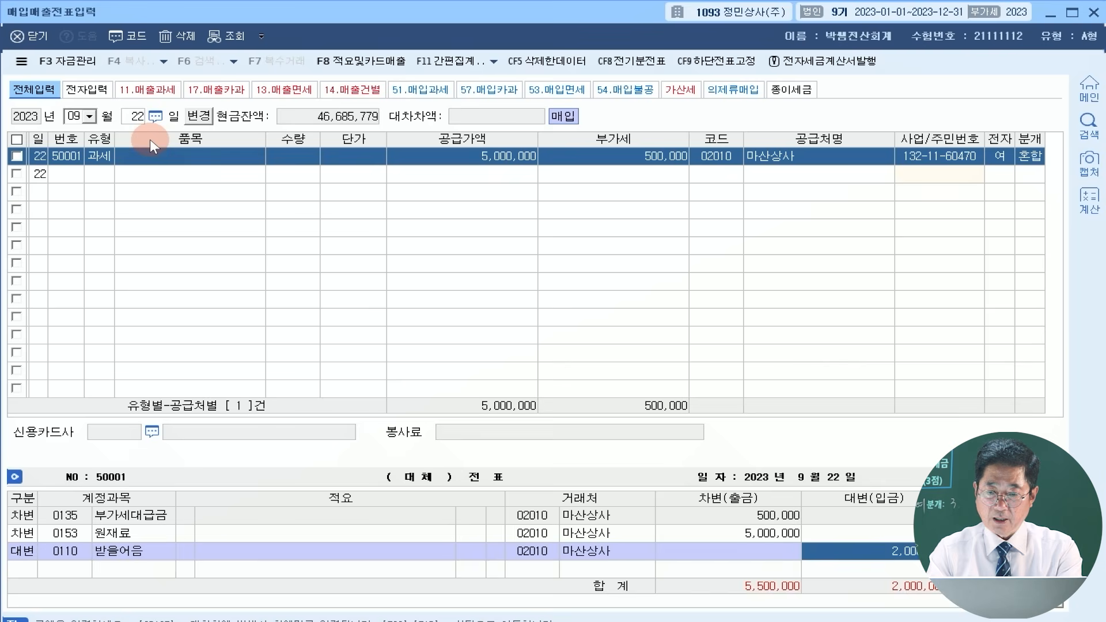
pyautogui.press('Return')
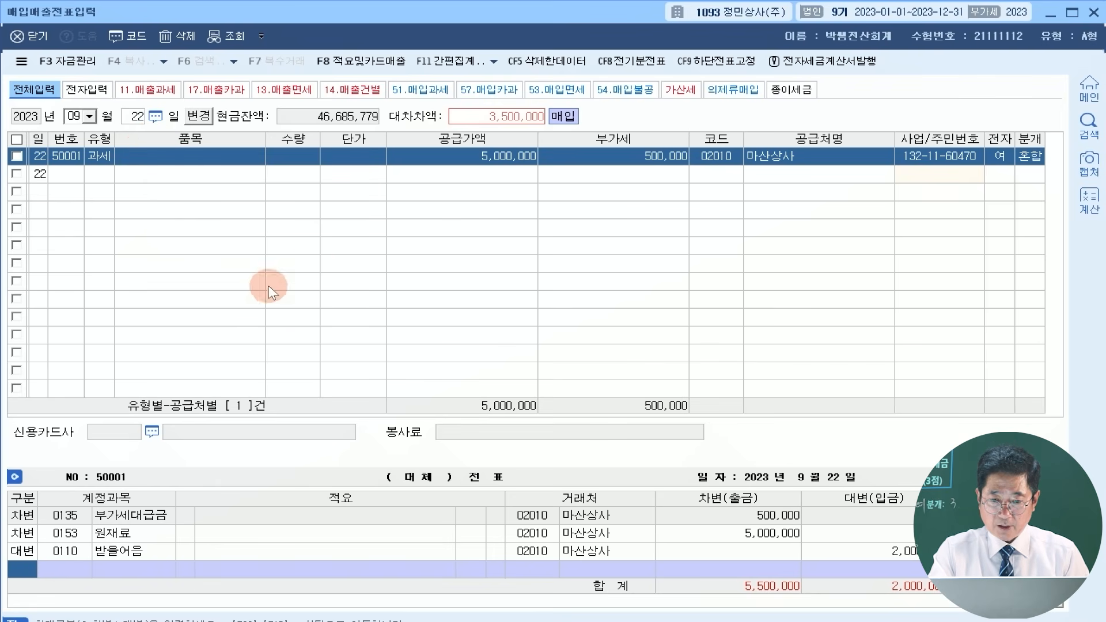
# Change the 거래처 of the 받을어음 credit line to (주)서울
pyautogui.click(531, 547)
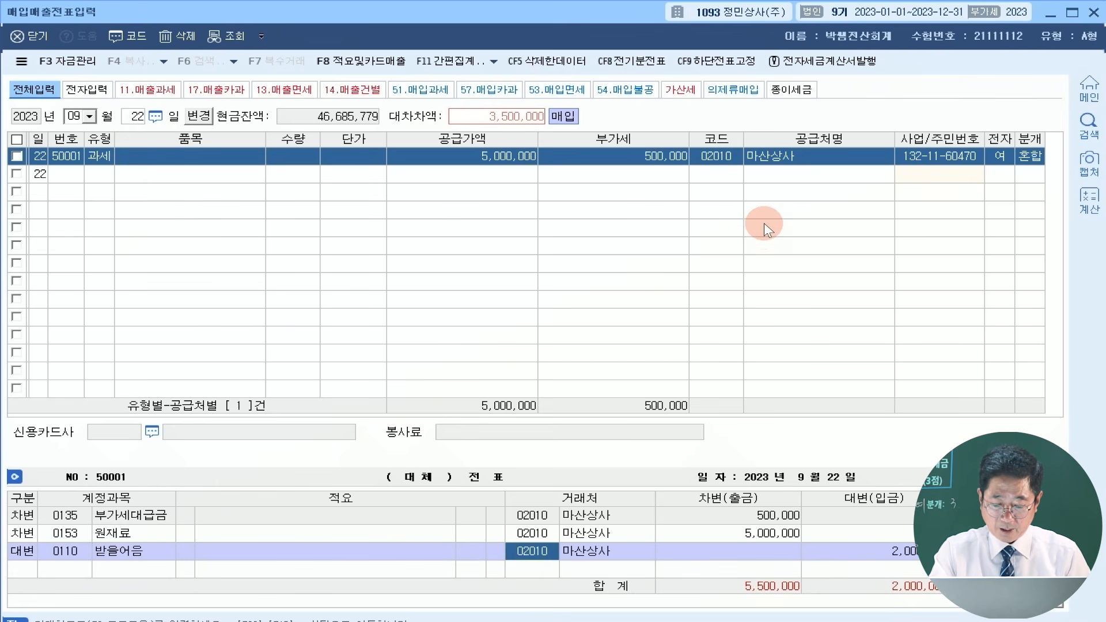
pyautogui.write('서울')
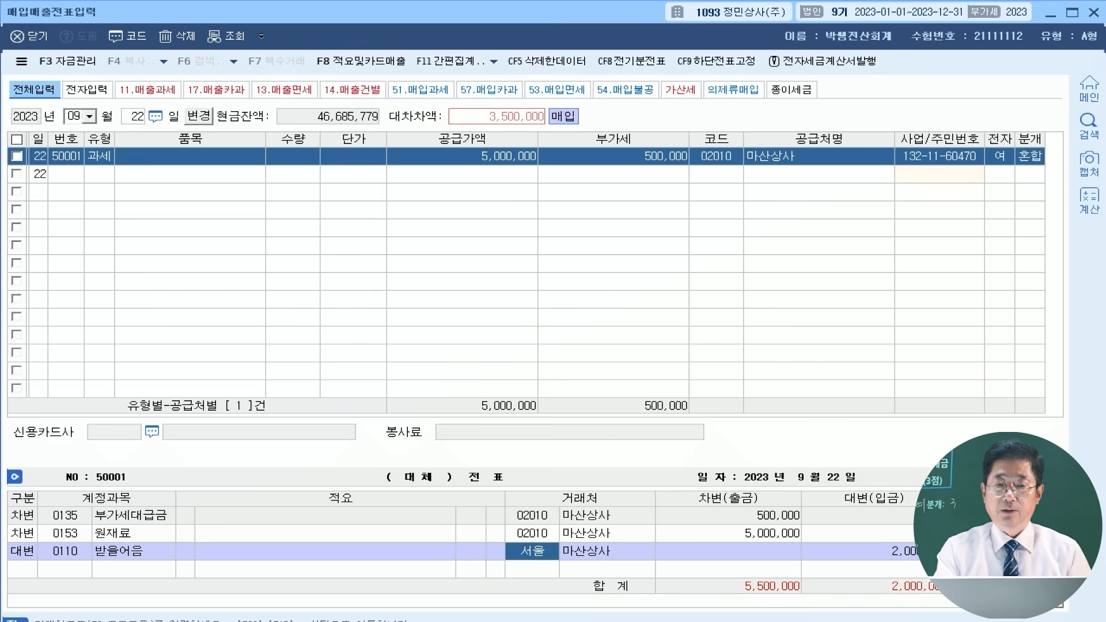
pyautogui.press('Return')
pyautogui.press('Return')
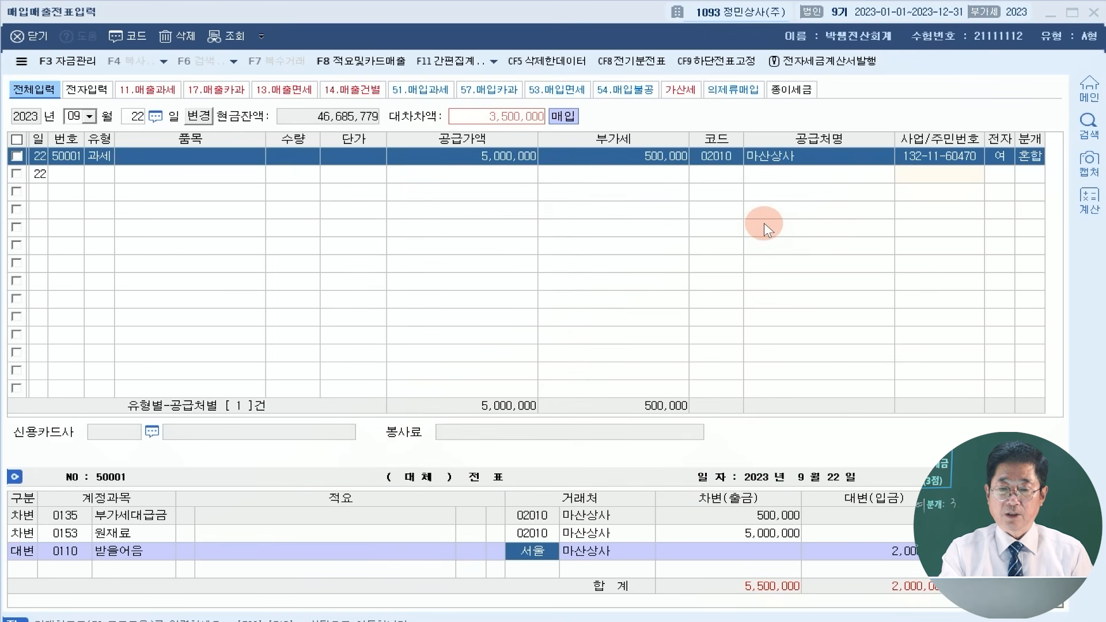
pyautogui.press('Return')
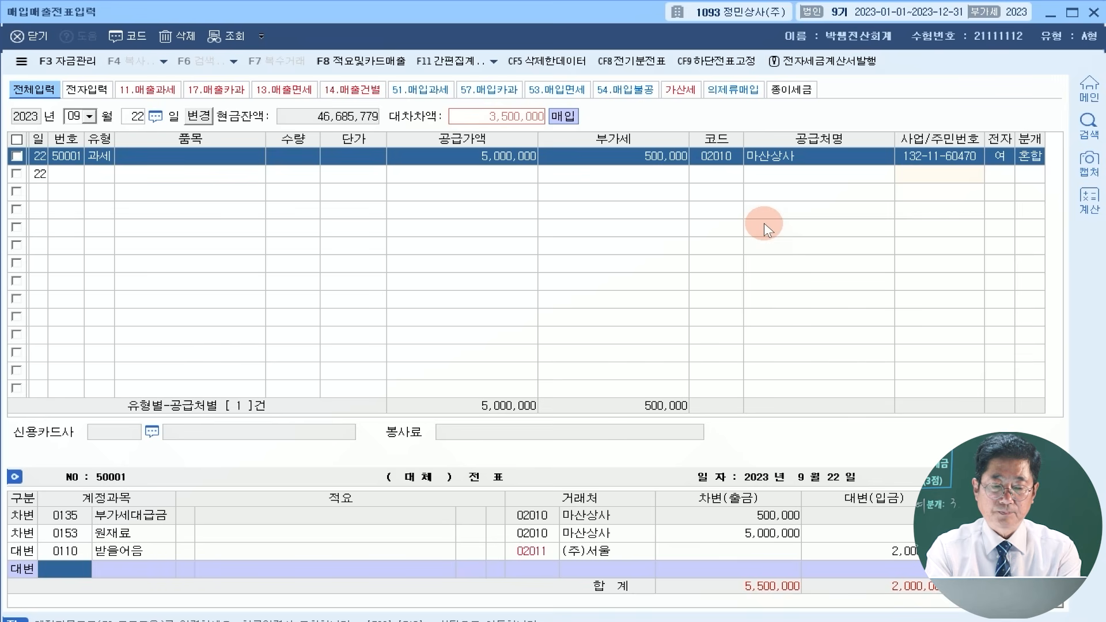
# Add a 대변 line for 0251 외상매입금 with an amount of 3,500,000
pyautogui.write('외상매')
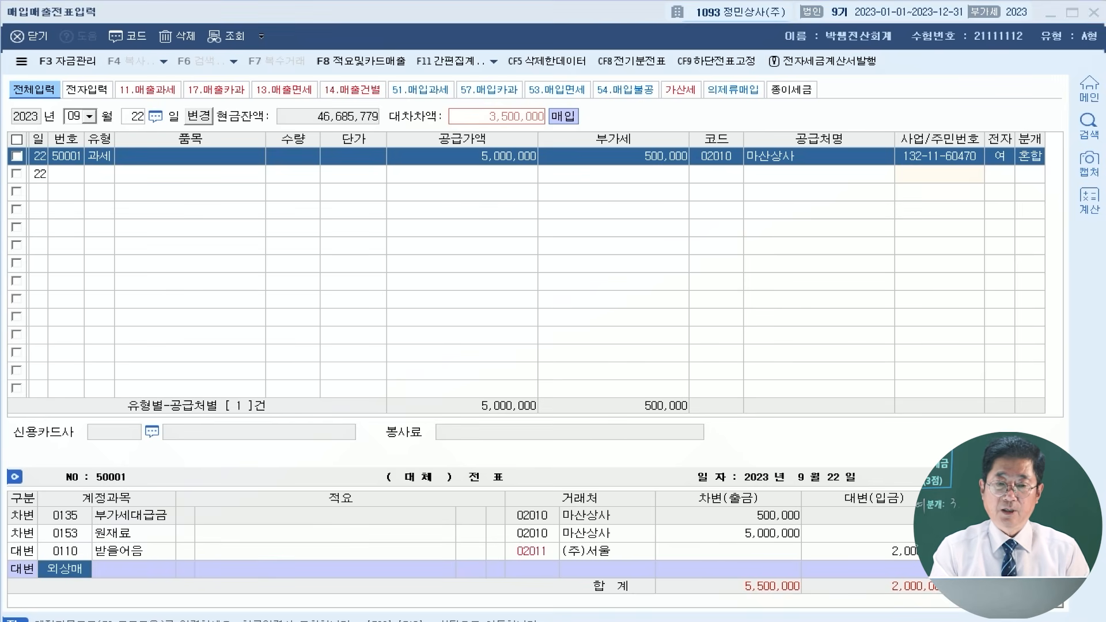
pyautogui.press('Return')
pyautogui.press('Down')
pyautogui.press('Down')
pyautogui.press('Down')
pyautogui.press('Down')
pyautogui.press('Down')
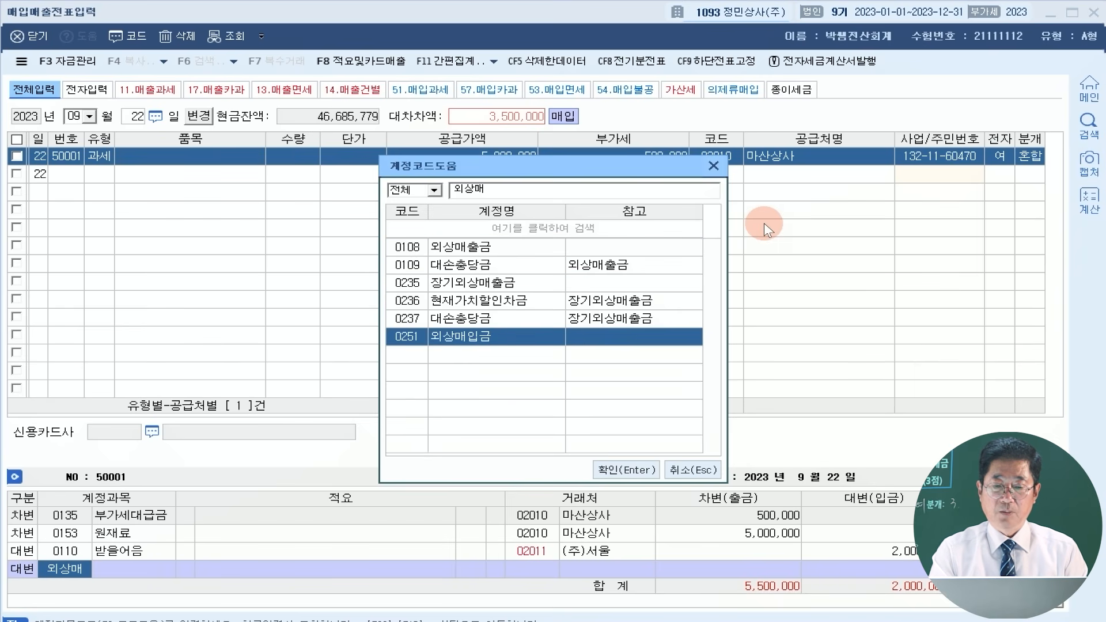
pyautogui.press('Return')
pyautogui.press('Return')
pyautogui.press('Return')
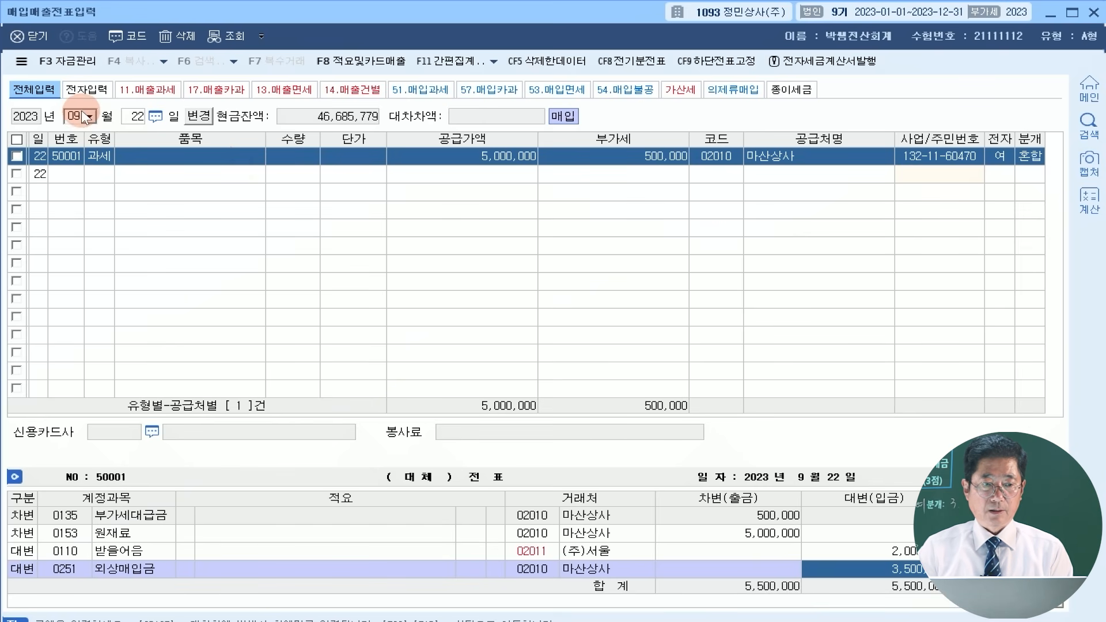
# Start a sales voucher dated October 31 with type 12 영세 and a 공급가액 of 70,000,000
pyautogui.write('10')
pyautogui.press('Return')
pyautogui.write('31')
pyautogui.press('Return')
pyautogui.write('12')
pyautogui.press('Return')
pyautogui.press('Return')
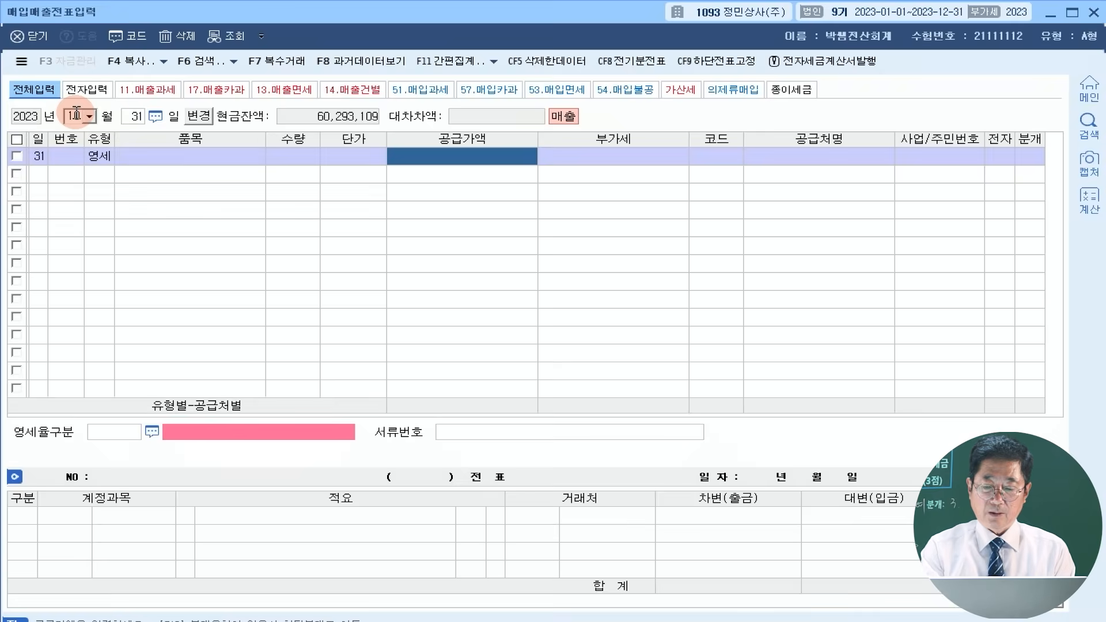
pyautogui.write('70000000')
pyautogui.press('Return')
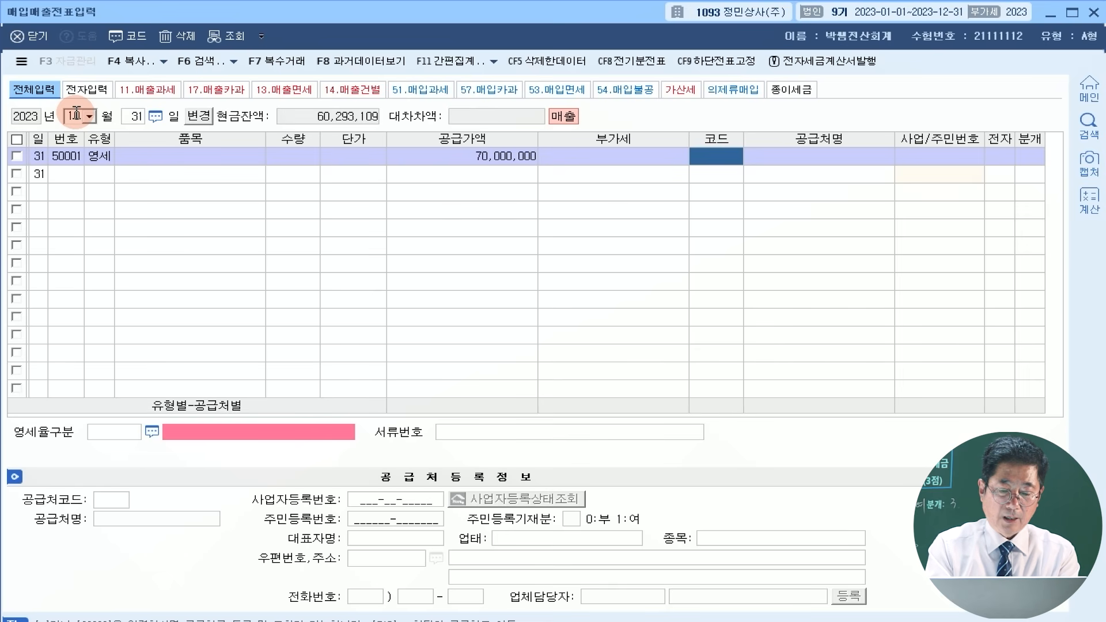
# Set the October 31 sale's 거래처 to NICE Co.,Ltd and mark the invoice as electronic (여)
pyautogui.write('N')
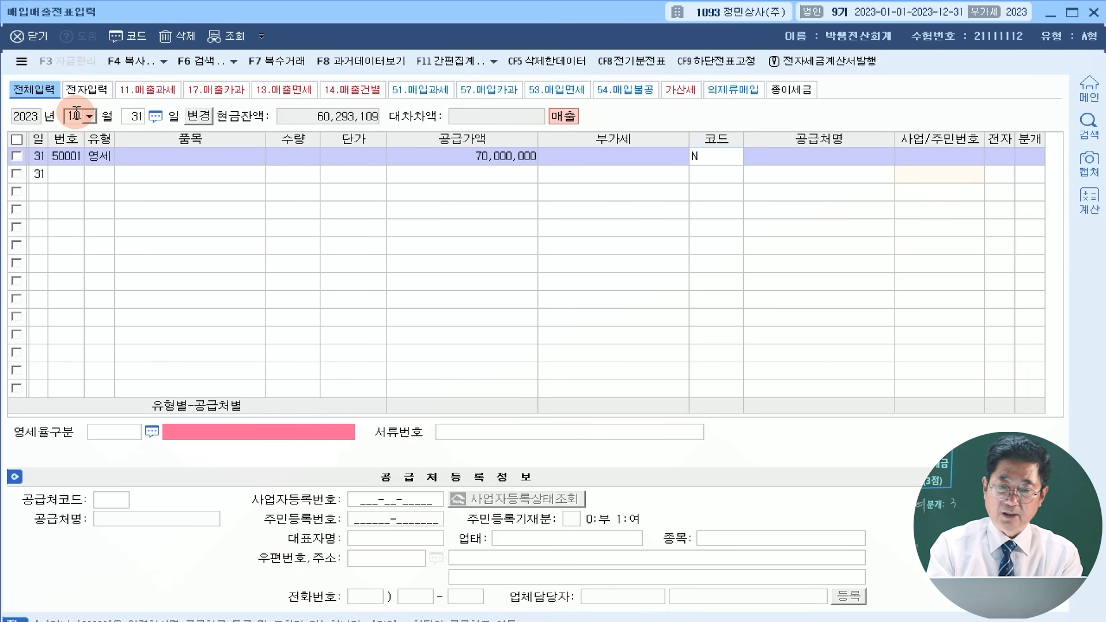
pyautogui.write('I')
pyautogui.press('Return')
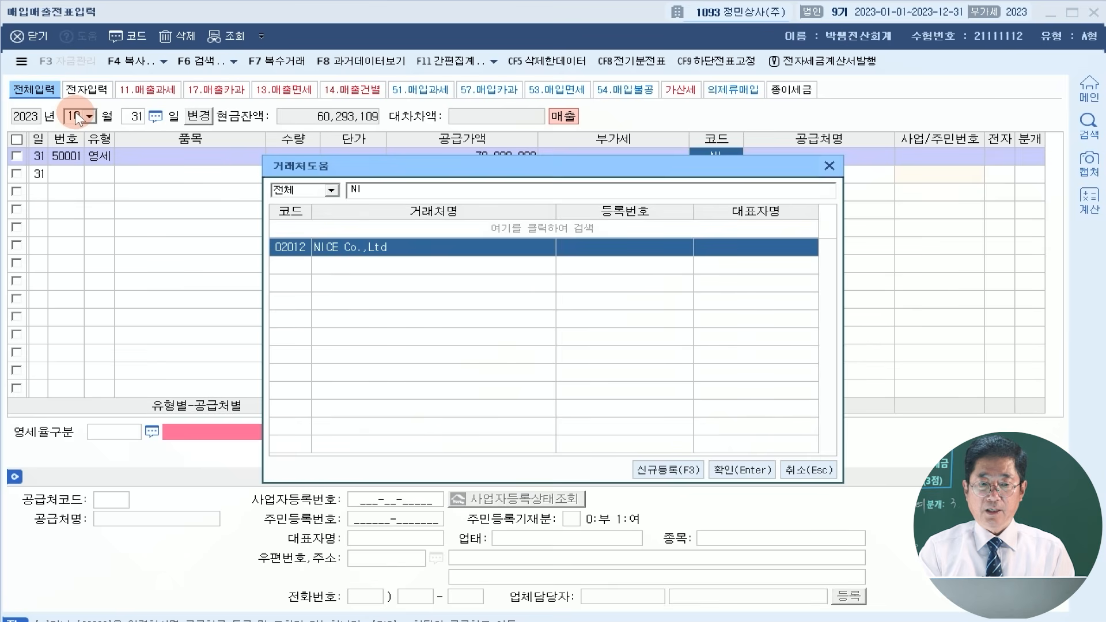
pyautogui.press('Return')
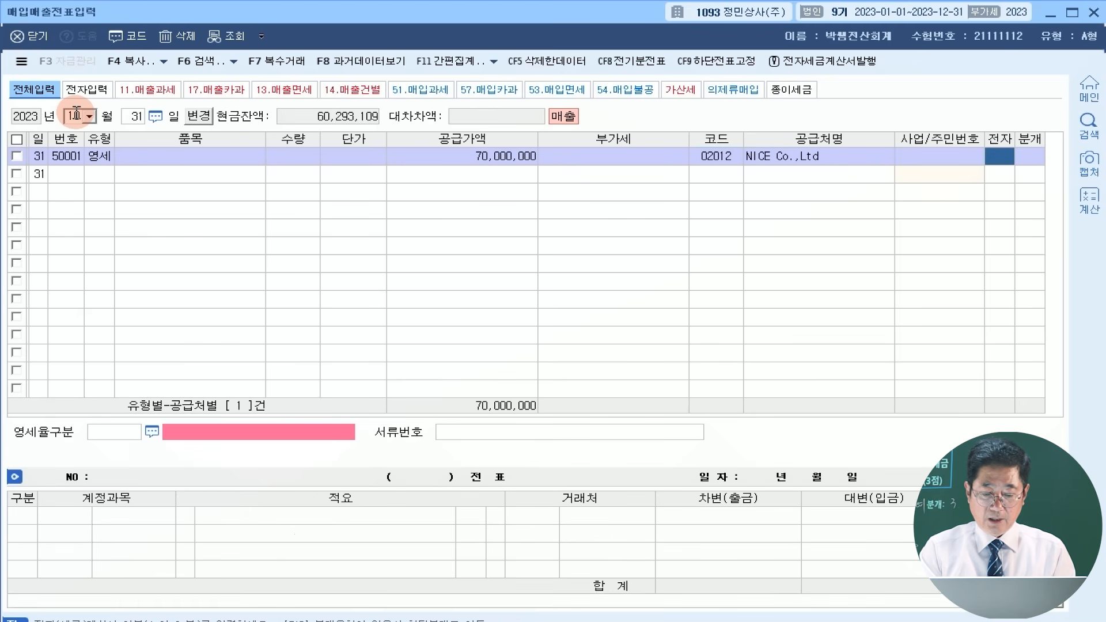
pyautogui.press('1')
pyautogui.press('Return')
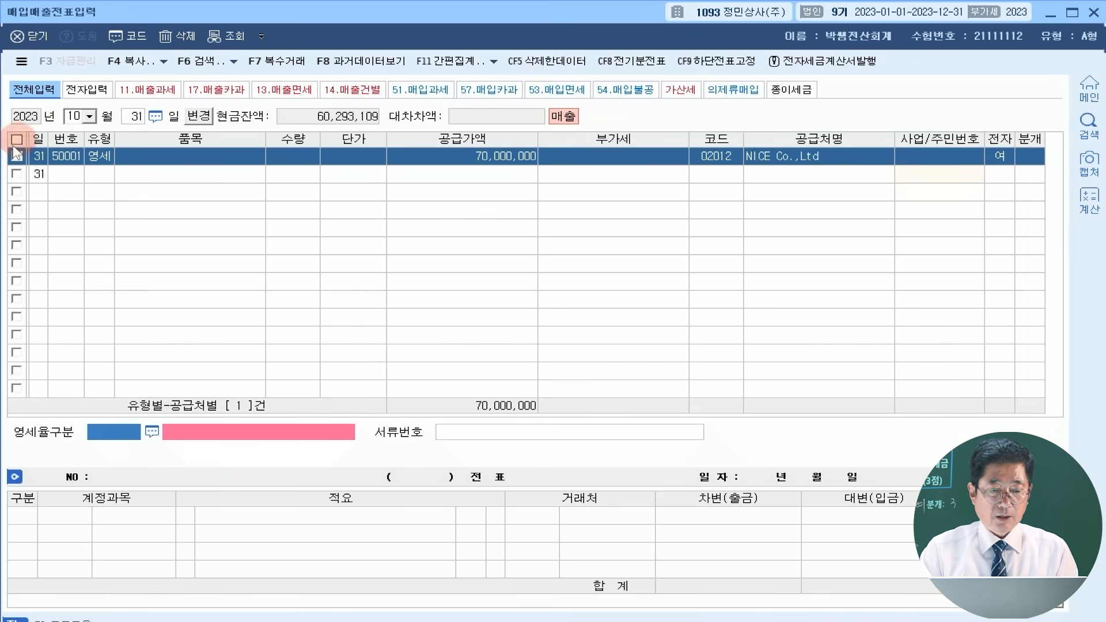
# Set the sale's 영세율구분 to code 3, 내국신용장 · 구매확인서에 의하여 공급하는 재화
pyautogui.click(152, 433)
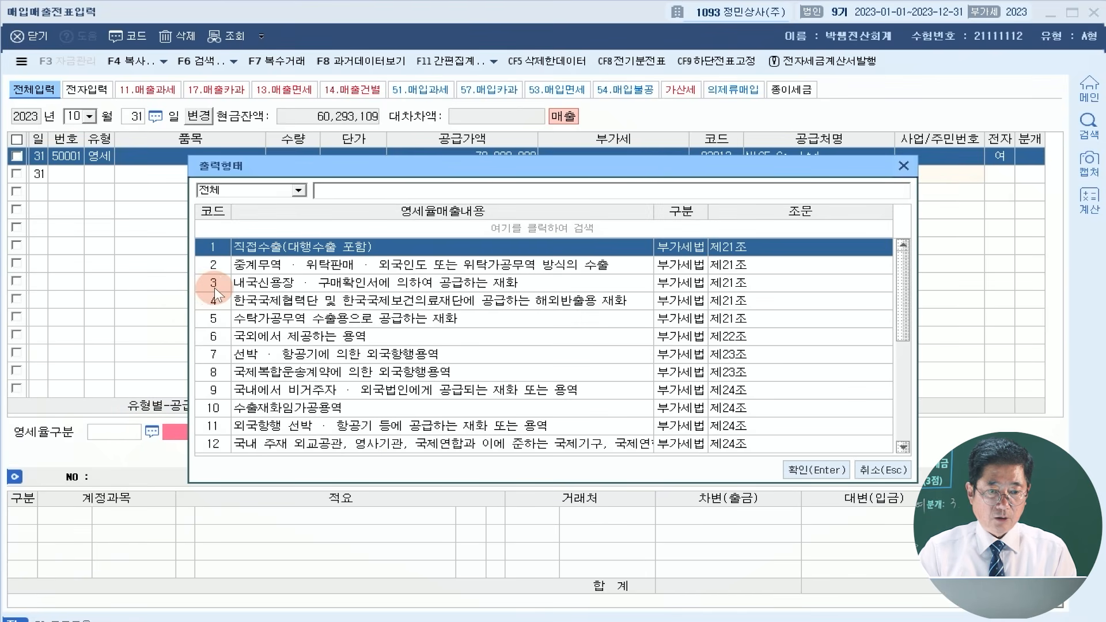
pyautogui.click(244, 284)
pyautogui.click(834, 468)
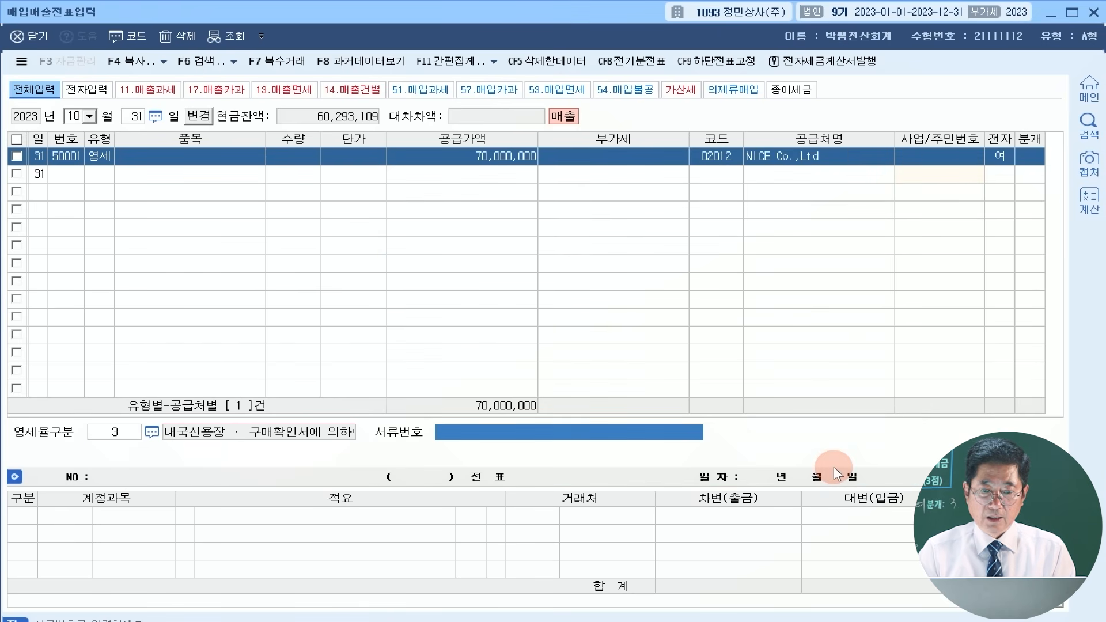
# Set the October 31 sale's 분개 to code 3, 혼합, and accept the 대변 line for 0404 제품매출
pyautogui.press('Return')
pyautogui.write('3')
pyautogui.press('Return')
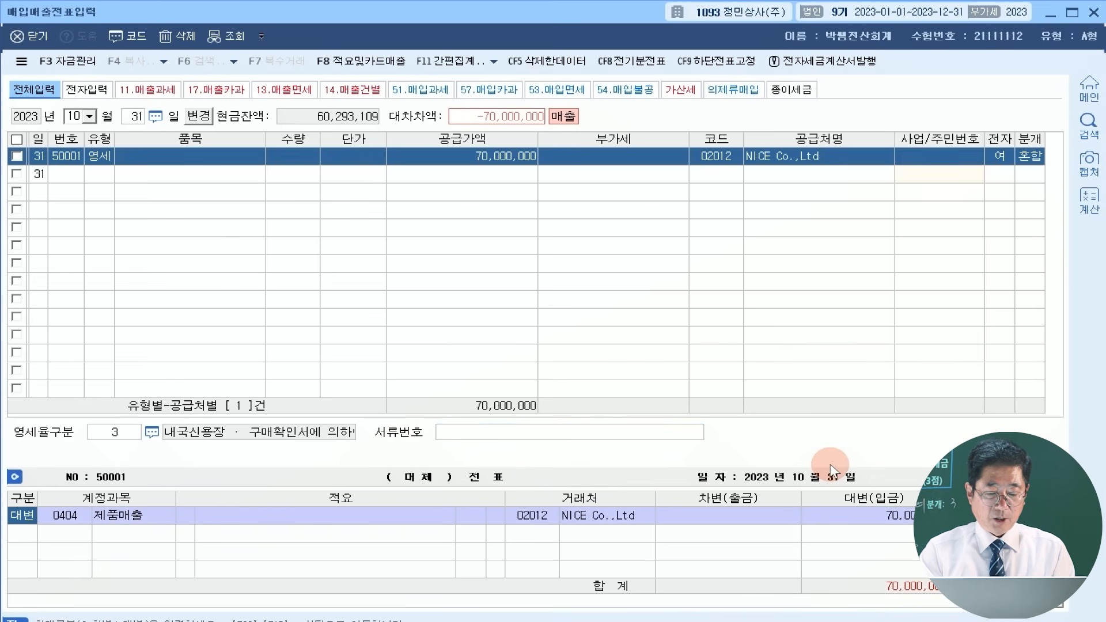
pyautogui.press('Return')
pyautogui.press('Return')
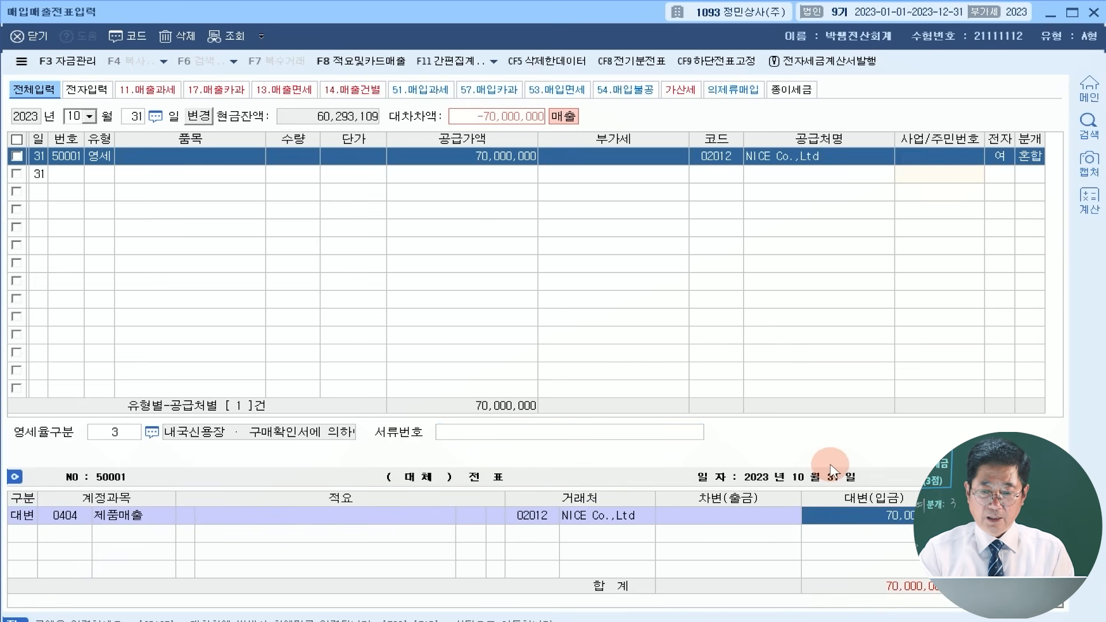
pyautogui.press('Return')
# Add a 차변 line for 0108 외상매출금 with an amount of 35,000,000
pyautogui.write('3')
pyautogui.press('Return')
pyautogui.write('108')
pyautogui.press('Return')
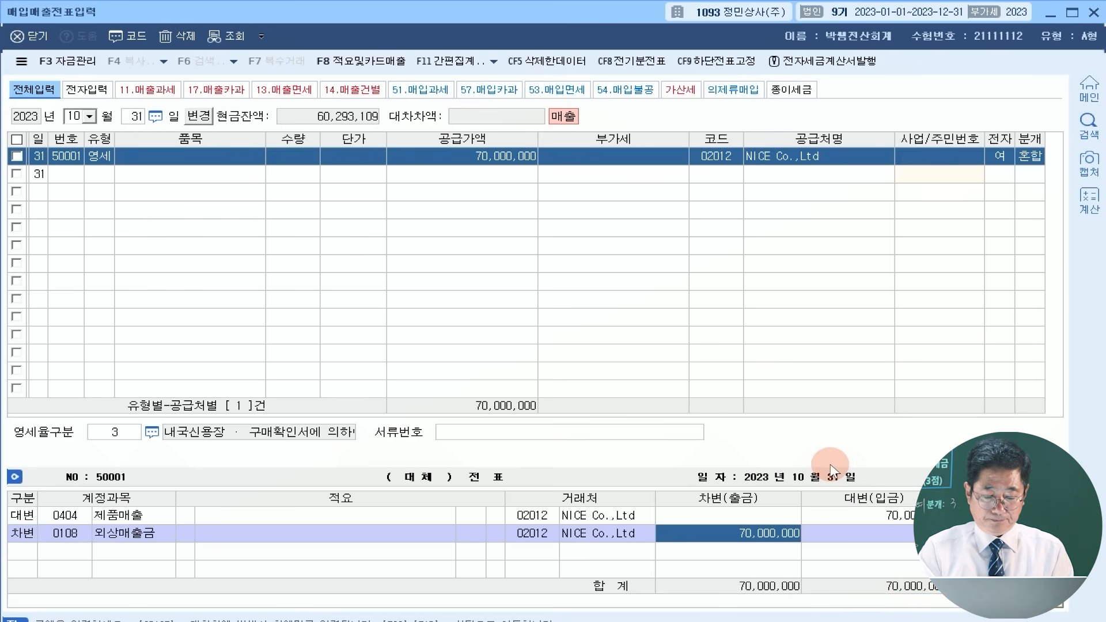
pyautogui.write('35000000')
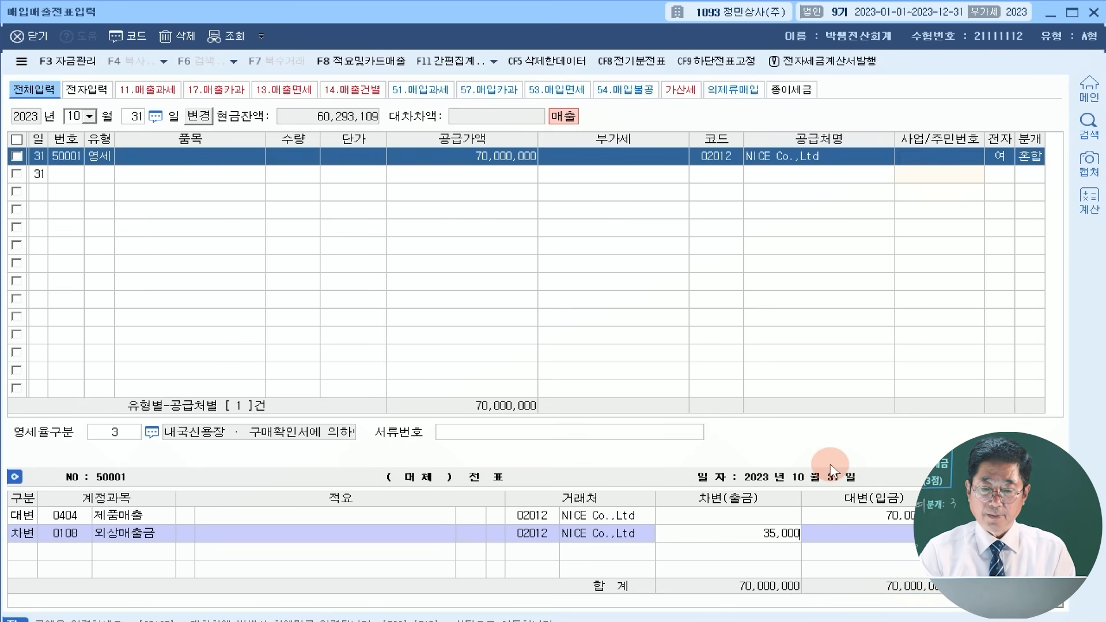
pyautogui.press('Return')
# Add a second 차변 line for 0103 보통예금 with an amount of 35,000,000
pyautogui.write('3')
pyautogui.press('Return')
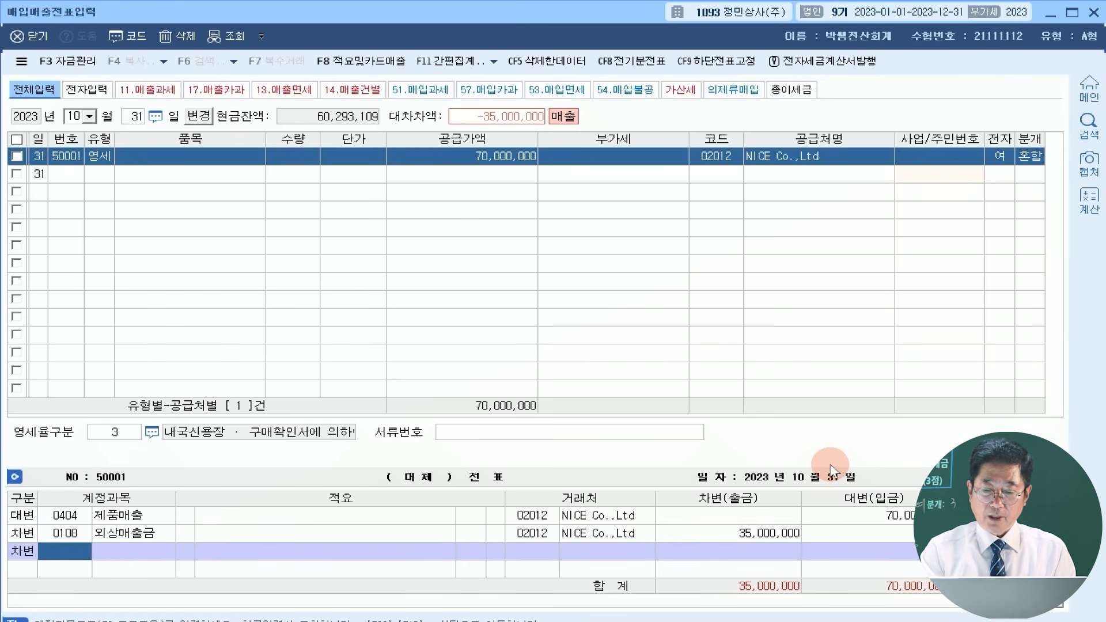
pyautogui.write('103')
pyautogui.press('Return')
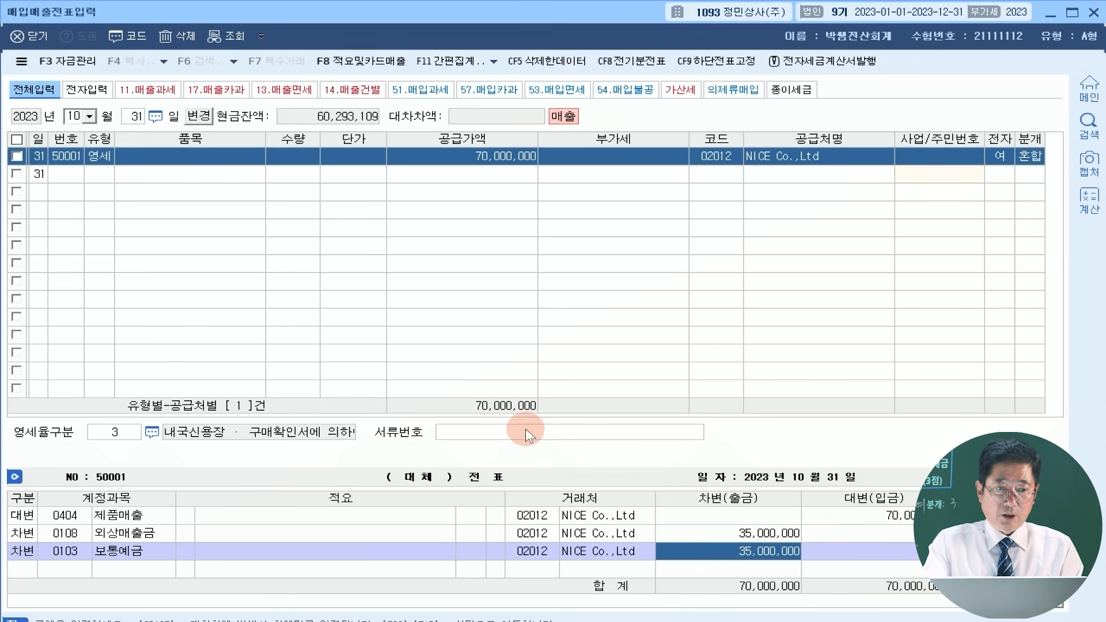
# Start a purchase voucher dated November 4 with type 54 불공 and a 공급가액 of 1,500,000
pyautogui.write('11')
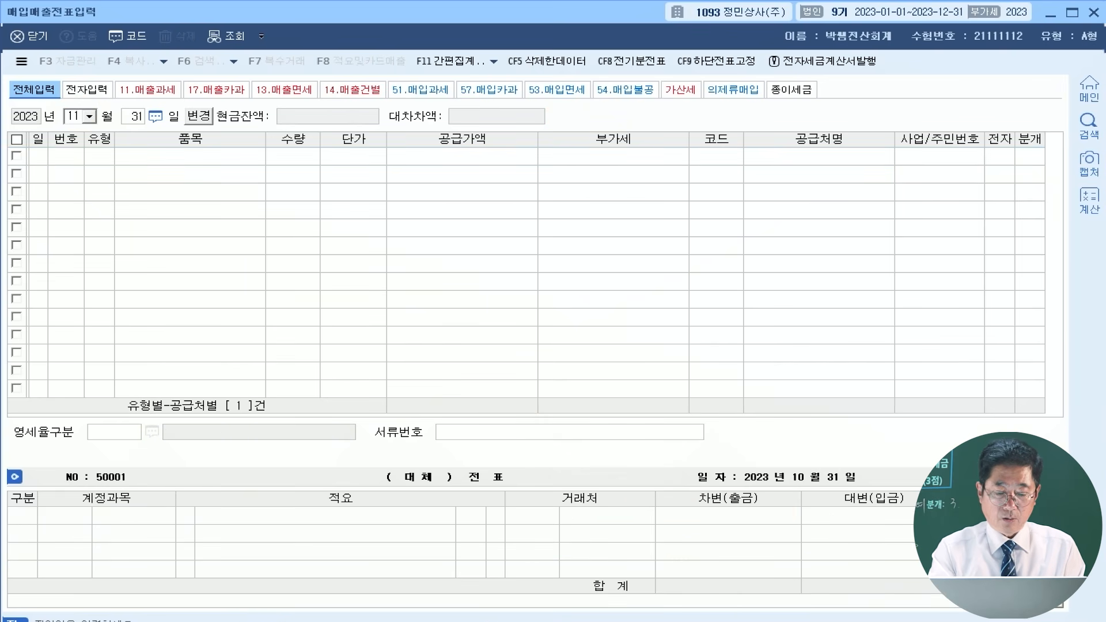
pyautogui.press('Return')
pyautogui.write('4')
pyautogui.press('Return')
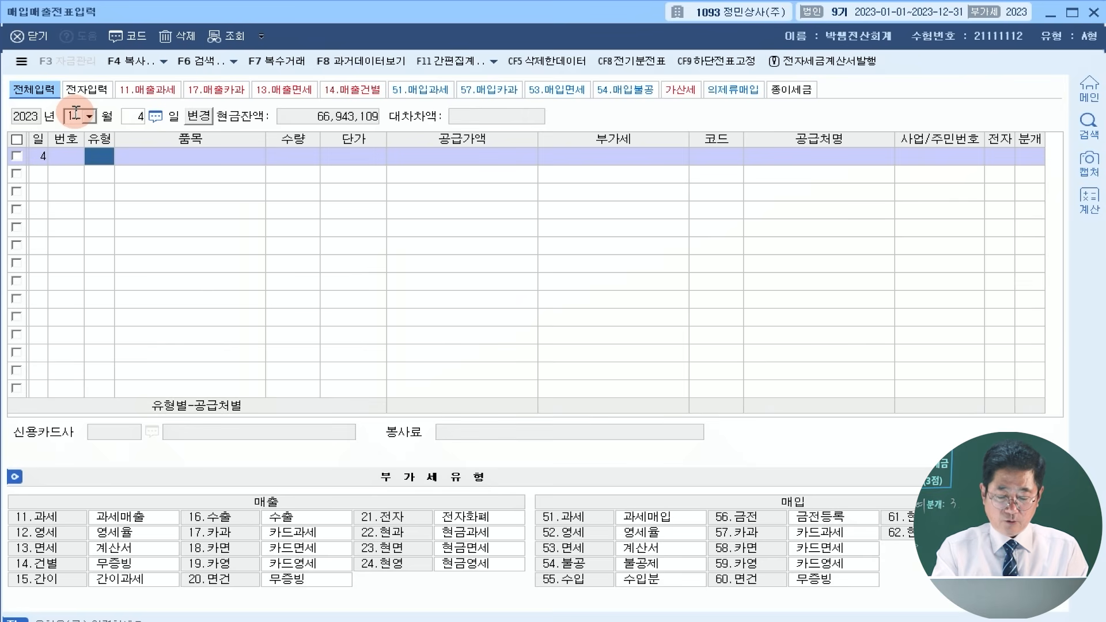
pyautogui.write('54')
pyautogui.press('Return')
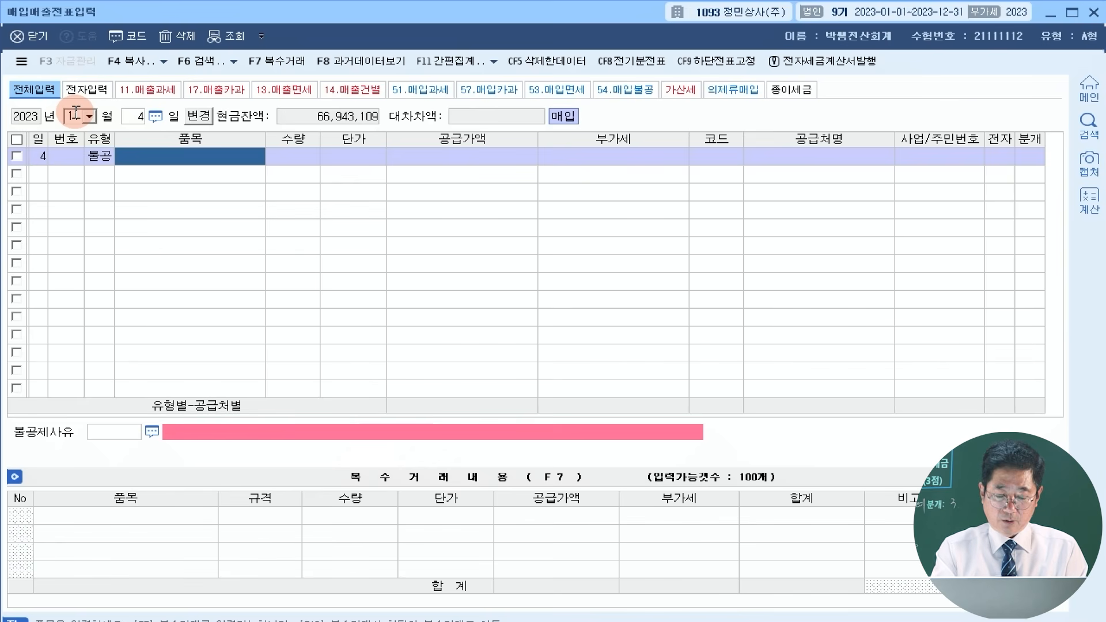
pyautogui.press('Return')
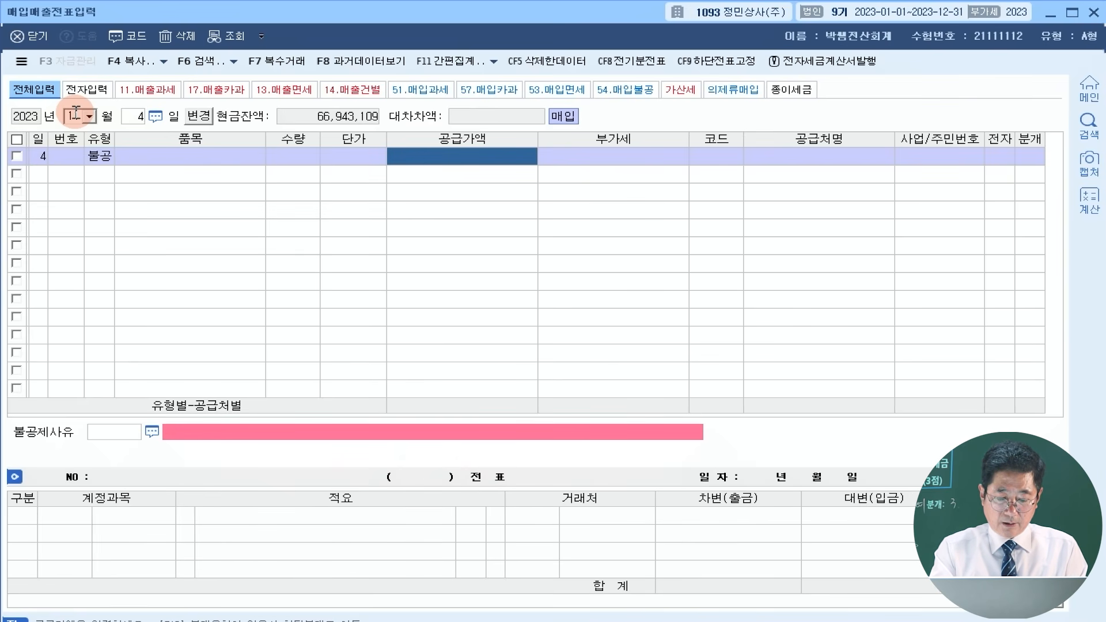
pyautogui.write('1500000')
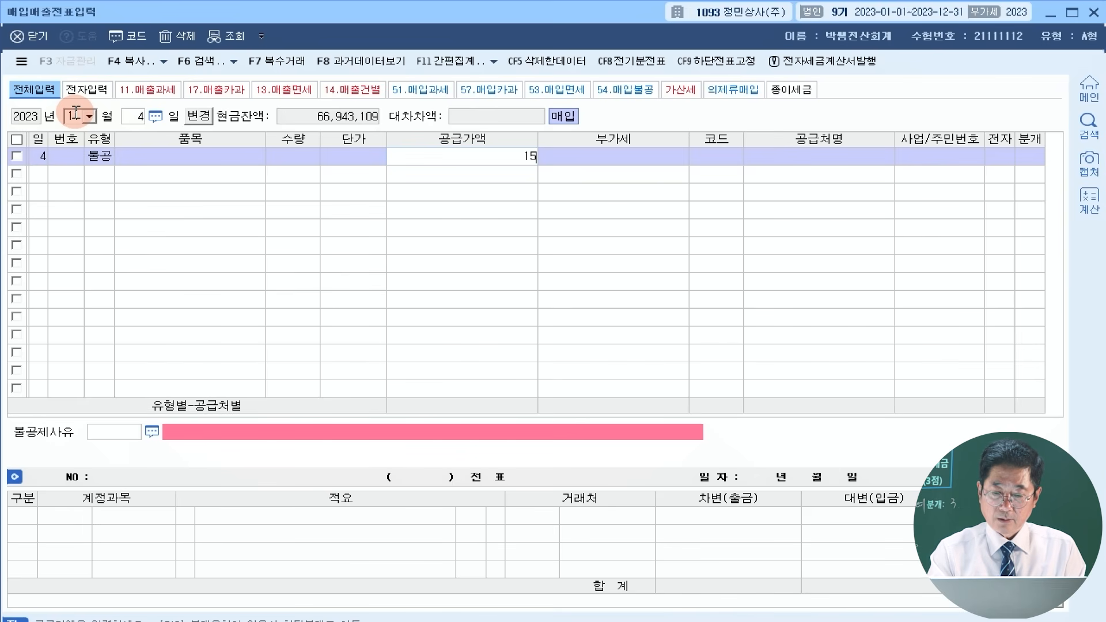
pyautogui.press('Return')
pyautogui.press('Return')
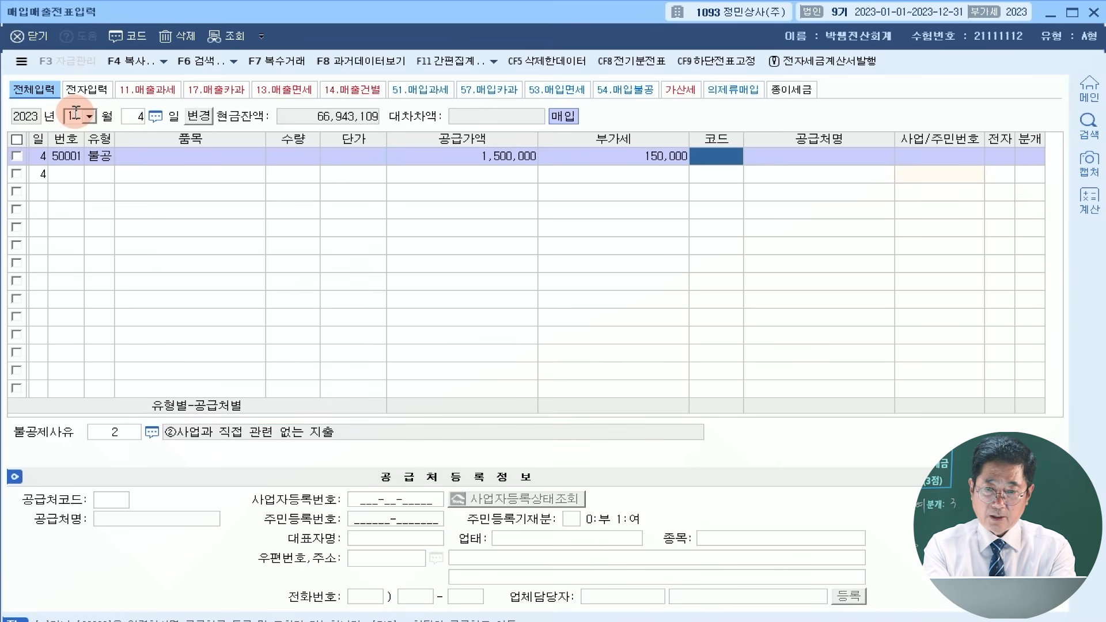
# Set the November 4 purchase's 거래처 to 손오공상사 and mark the invoice as electronic (여)
pyautogui.write('ths')
pyautogui.press('BackSpace')
pyautogui.press('BackSpace')
pyautogui.press('BackSpace')
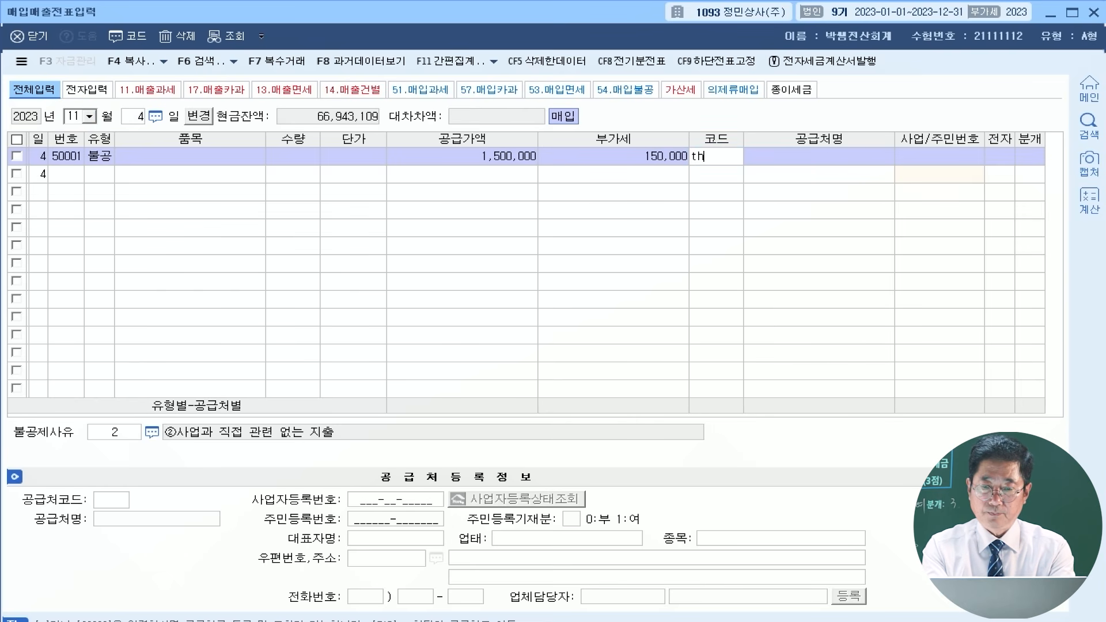
pyautogui.write('손오공')
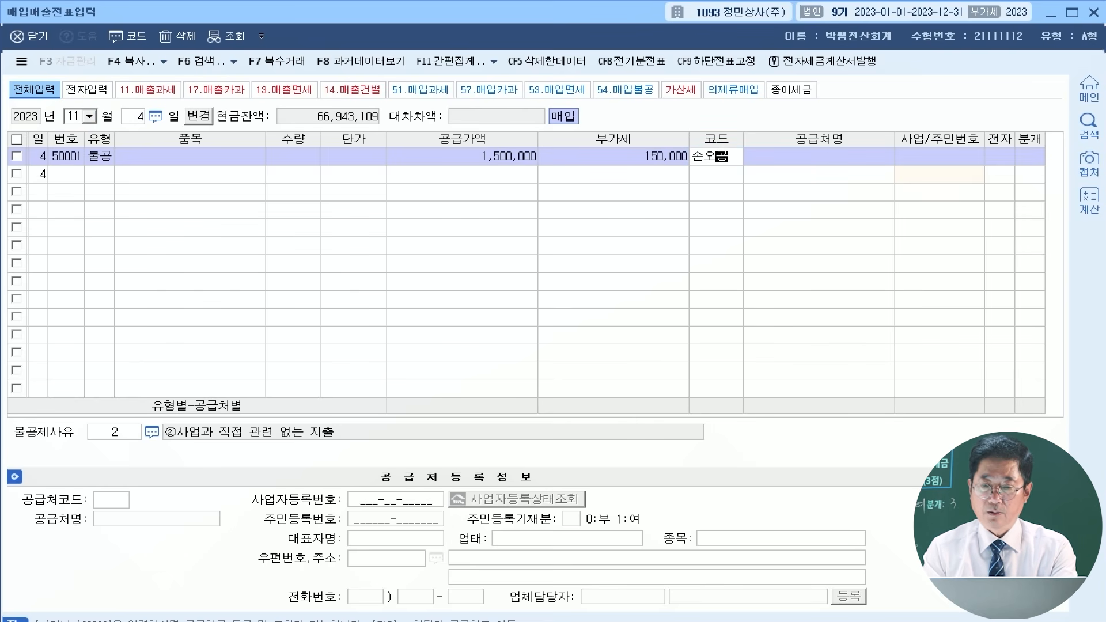
pyautogui.press('Return')
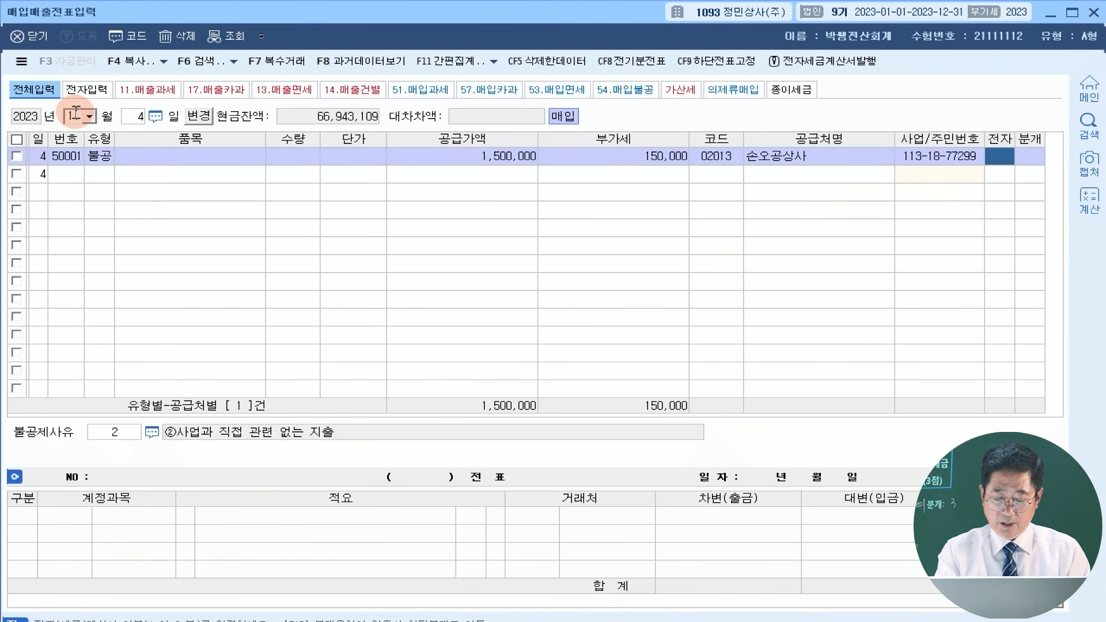
pyautogui.press('Return')
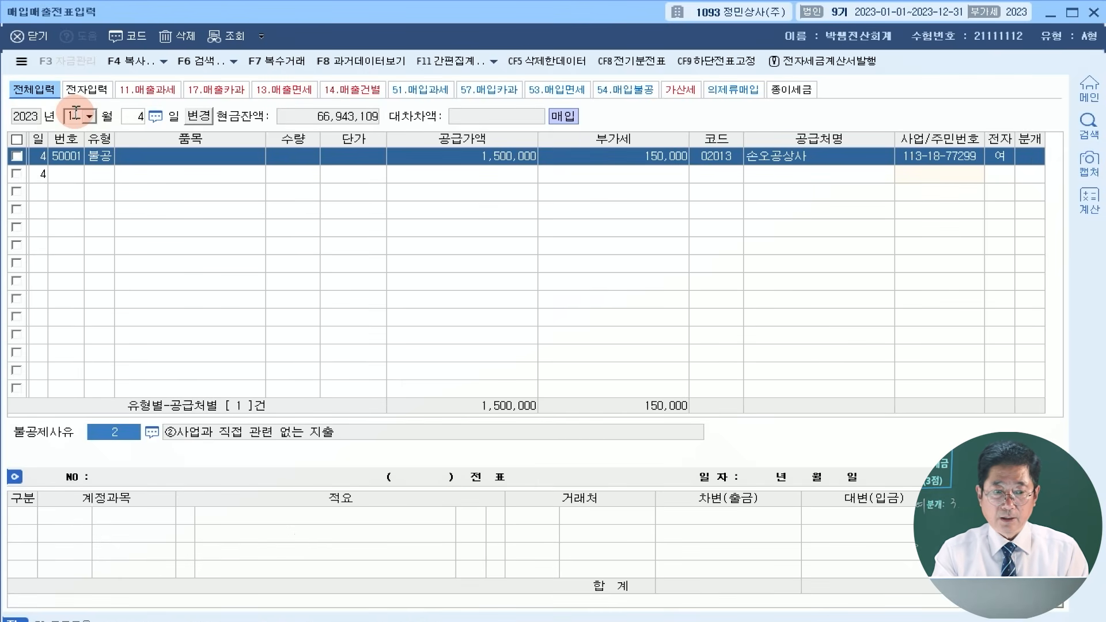
# Set the purchase's 불공제사유 to code 4, 접대비 및 이와 유사한 비용 관련, and its 분개 to 혼합
pyautogui.click(151, 432)
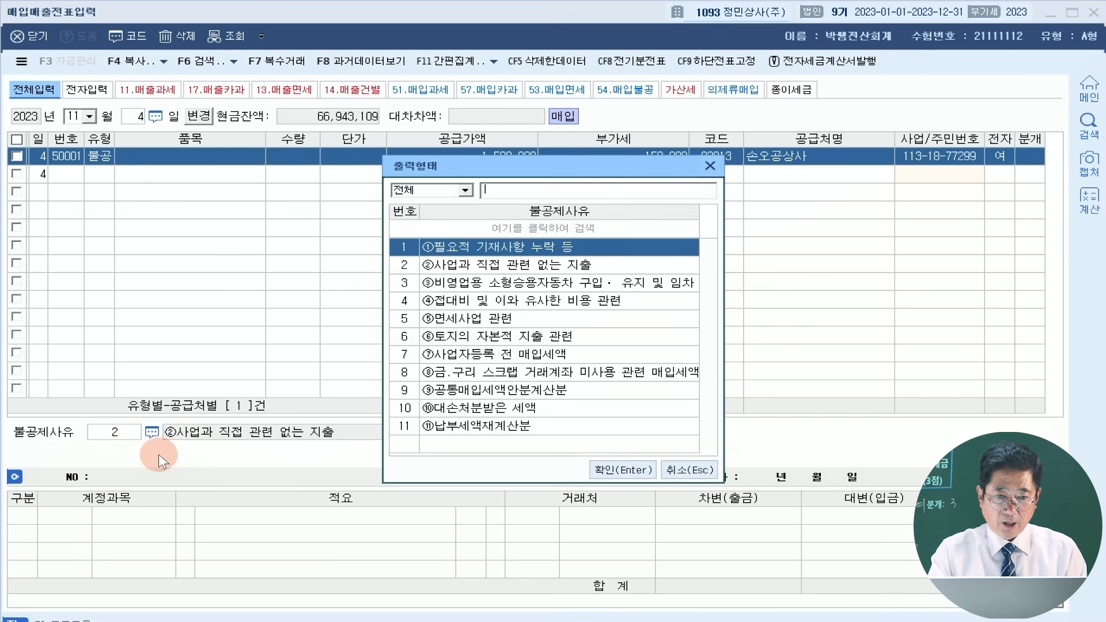
pyautogui.click(432, 300)
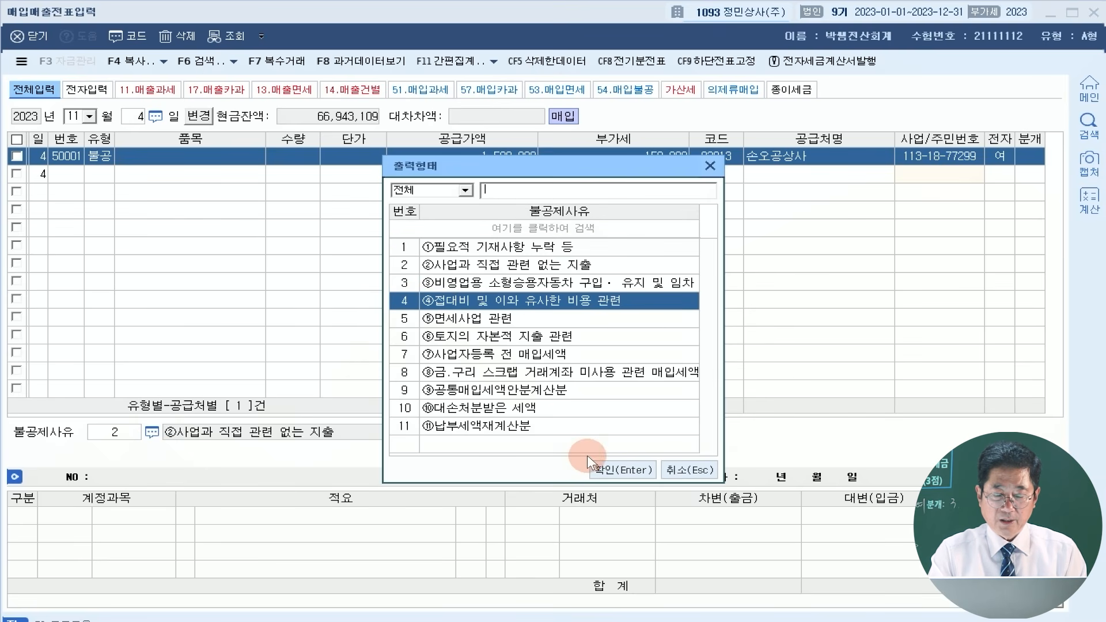
pyautogui.click(610, 471)
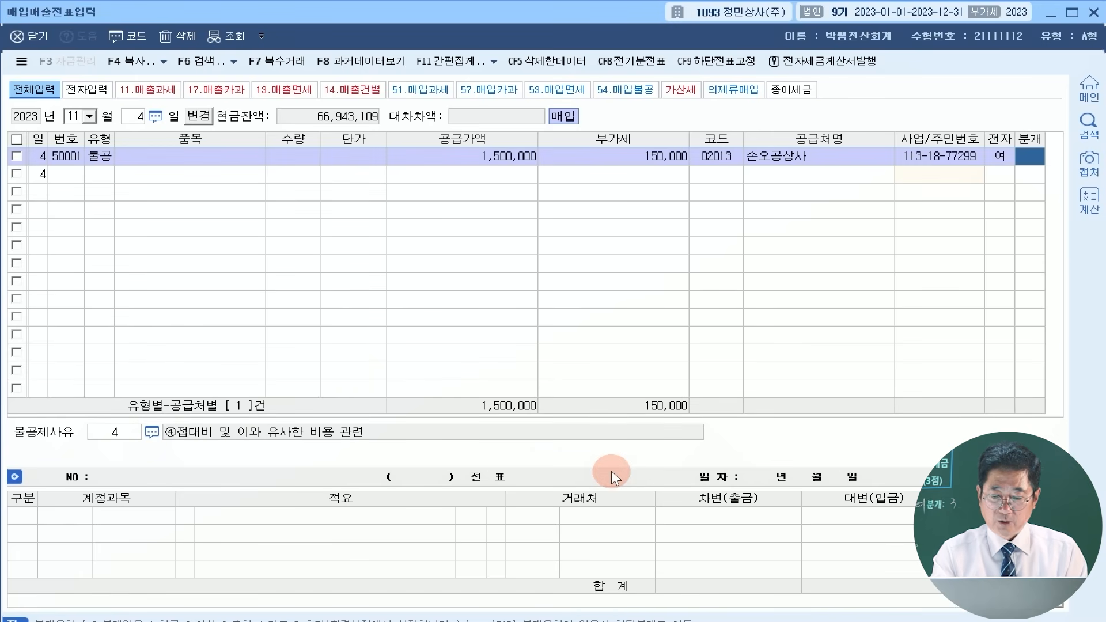
pyautogui.write('3')
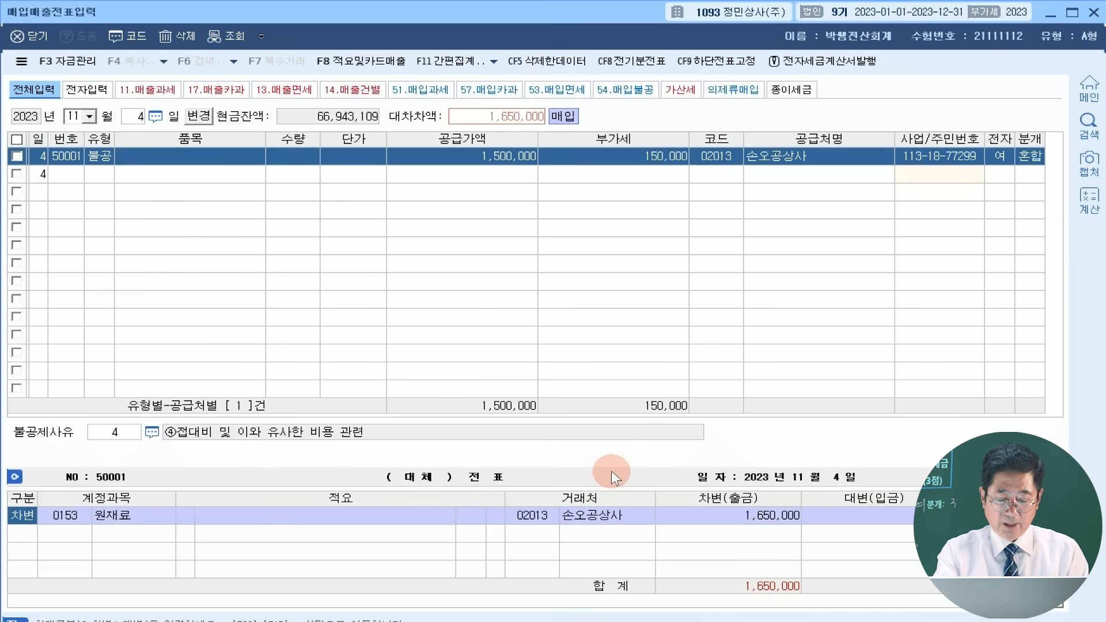
# Change the 차변 line's account from 원재료 to 0813 접대비 (판매관리비)
pyautogui.press('Return')
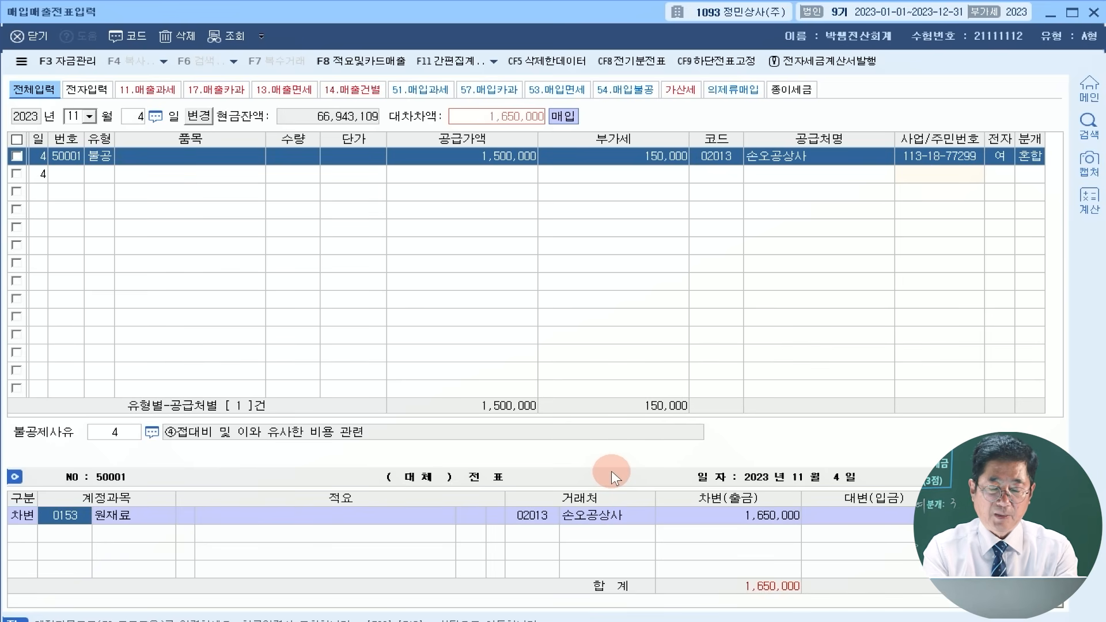
pyautogui.write('접대')
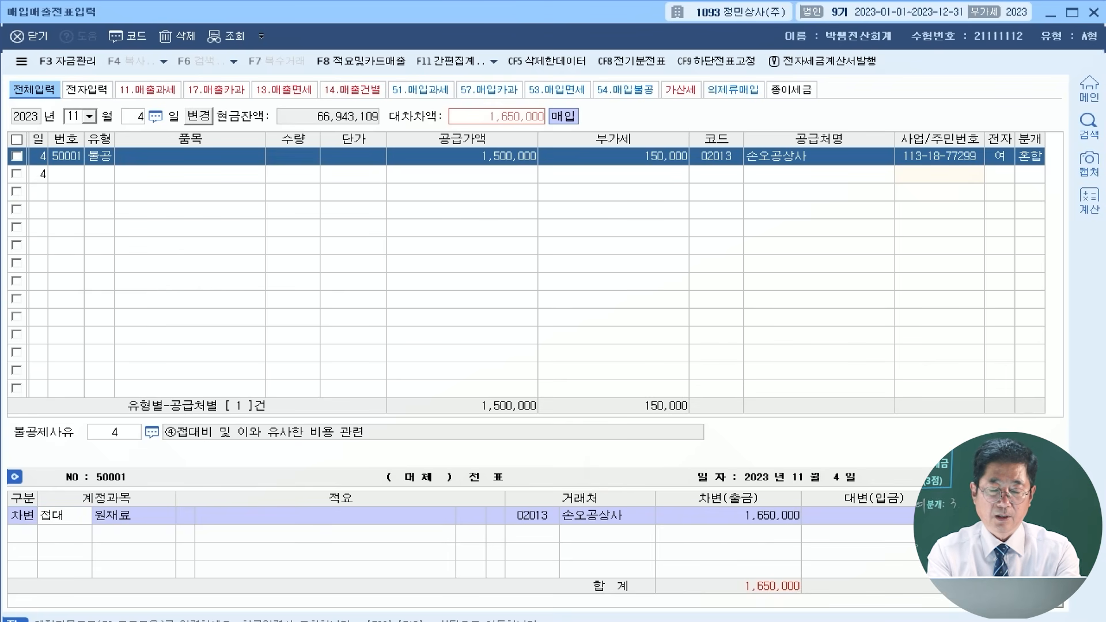
pyautogui.write('비')
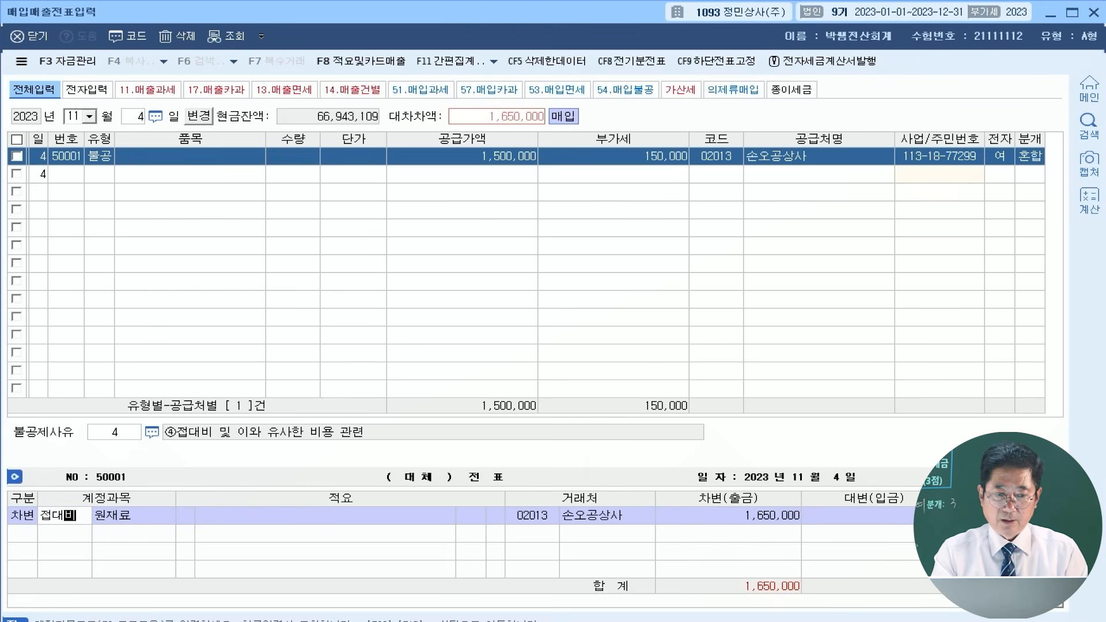
pyautogui.press('Return')
pyautogui.press('Down')
pyautogui.press('Down')
pyautogui.press('Down')
pyautogui.press('Down')
pyautogui.press('Down')
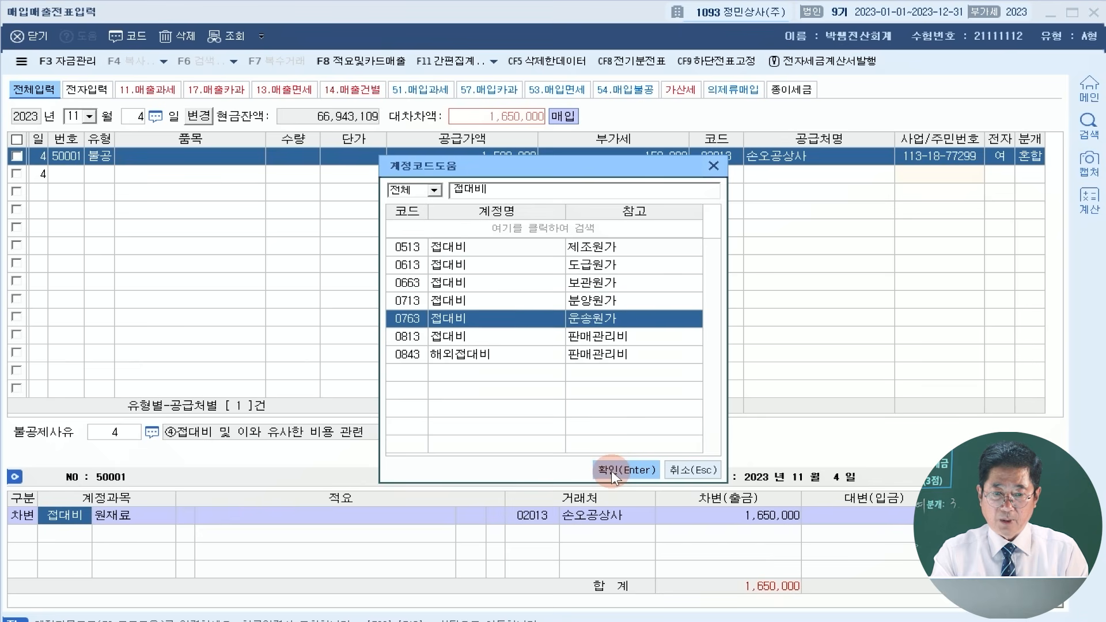
pyautogui.press('Down')
pyautogui.press('Up')
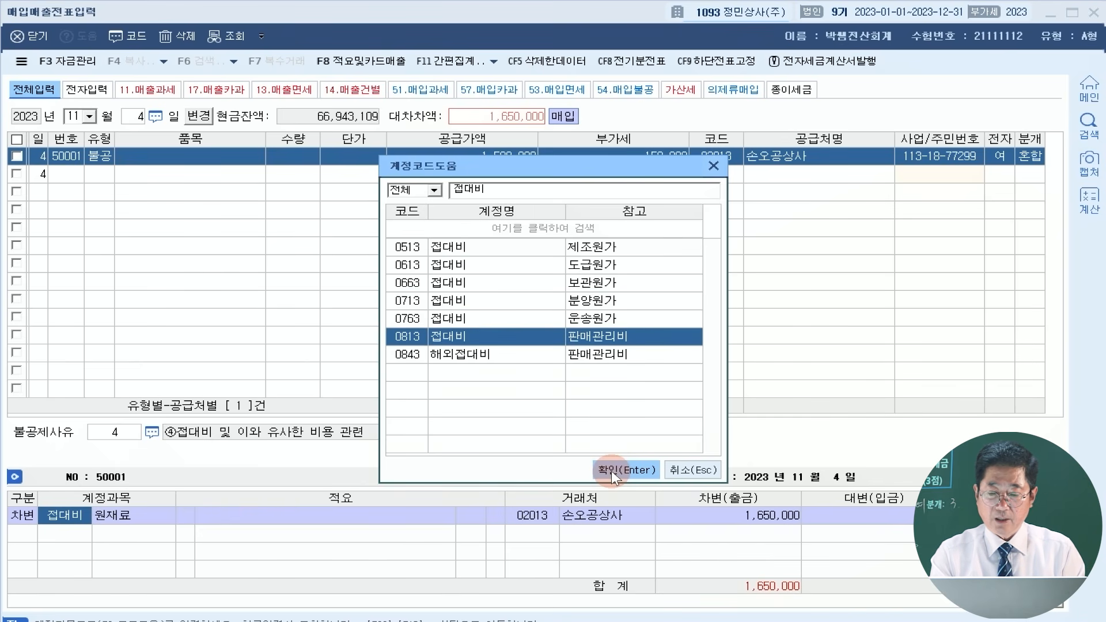
pyautogui.click(610, 471)
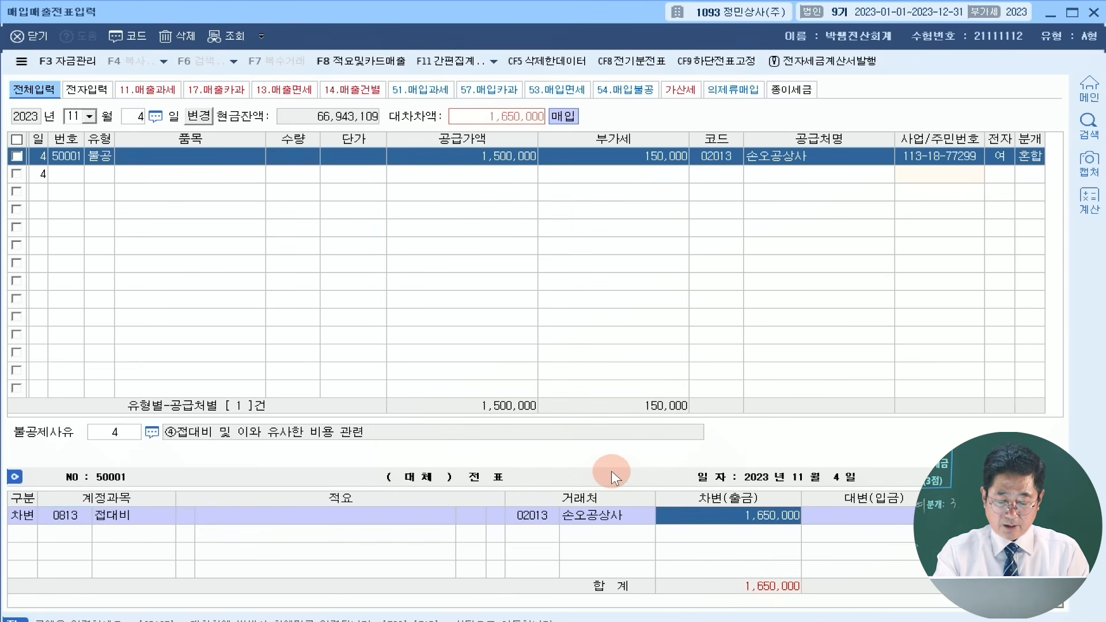
# Add a 대변 line for 0253 미지급금 with an amount of 1,650,000
pyautogui.press('Return')
pyautogui.write('4')
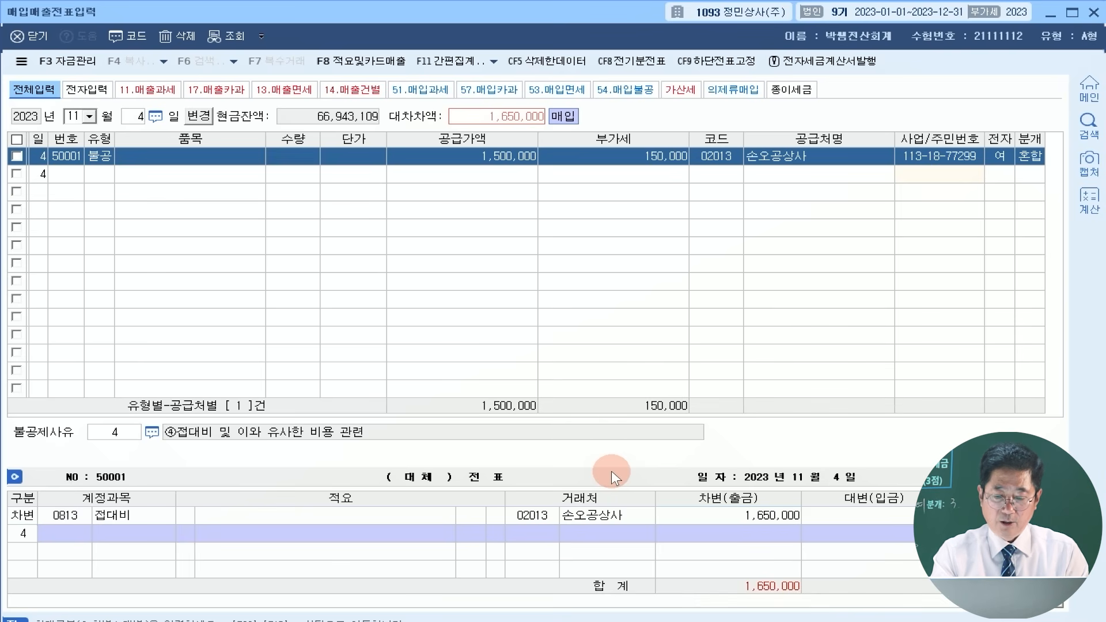
pyautogui.press('Return')
pyautogui.write('미지급')
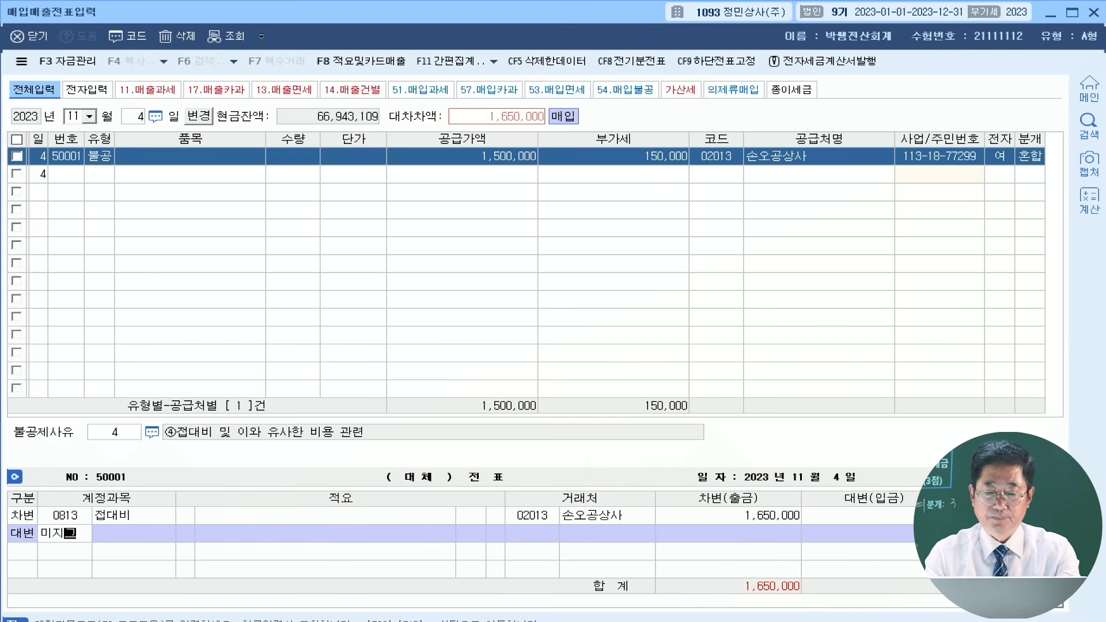
pyautogui.press('Return')
pyautogui.press('Return')
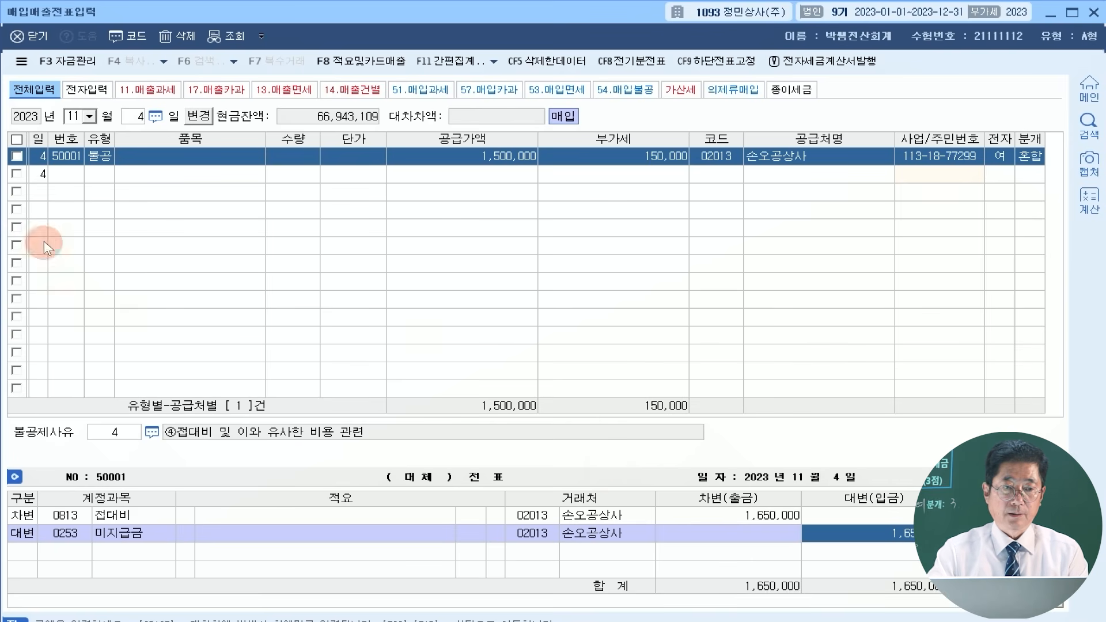
# Start a purchase voucher dated December 5 with type 54 불공 and a 공급가액 of 50,000,000
pyautogui.click(72, 116)
pyautogui.write('12')
pyautogui.press('Return')
pyautogui.write('5')
pyautogui.press('Return')
pyautogui.write('54')
pyautogui.press('Return')
pyautogui.press('Return')
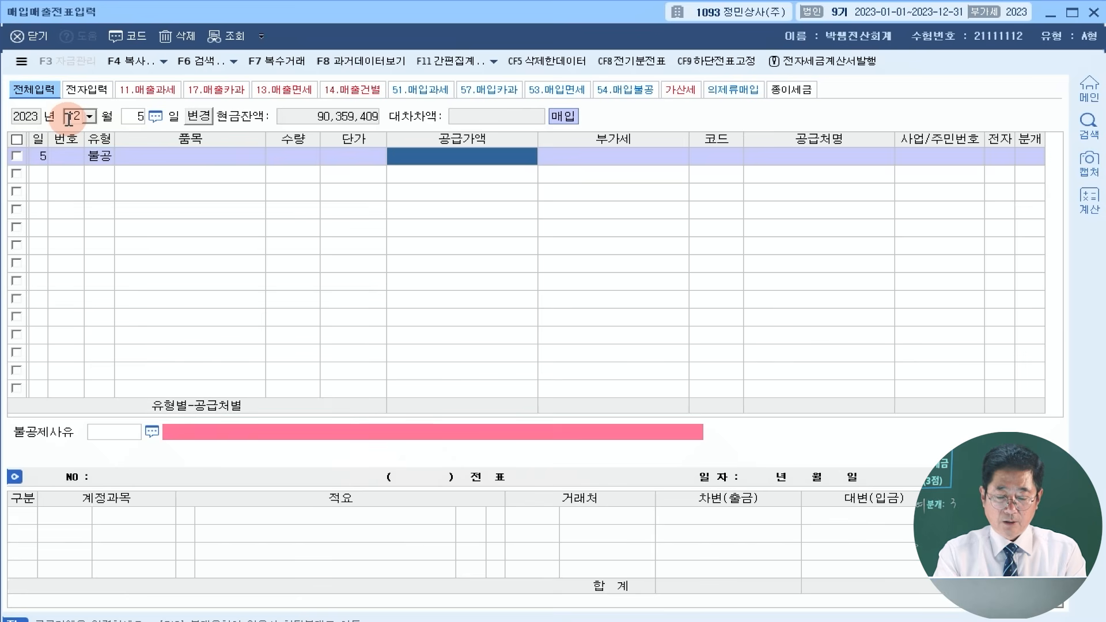
pyautogui.write('50000000')
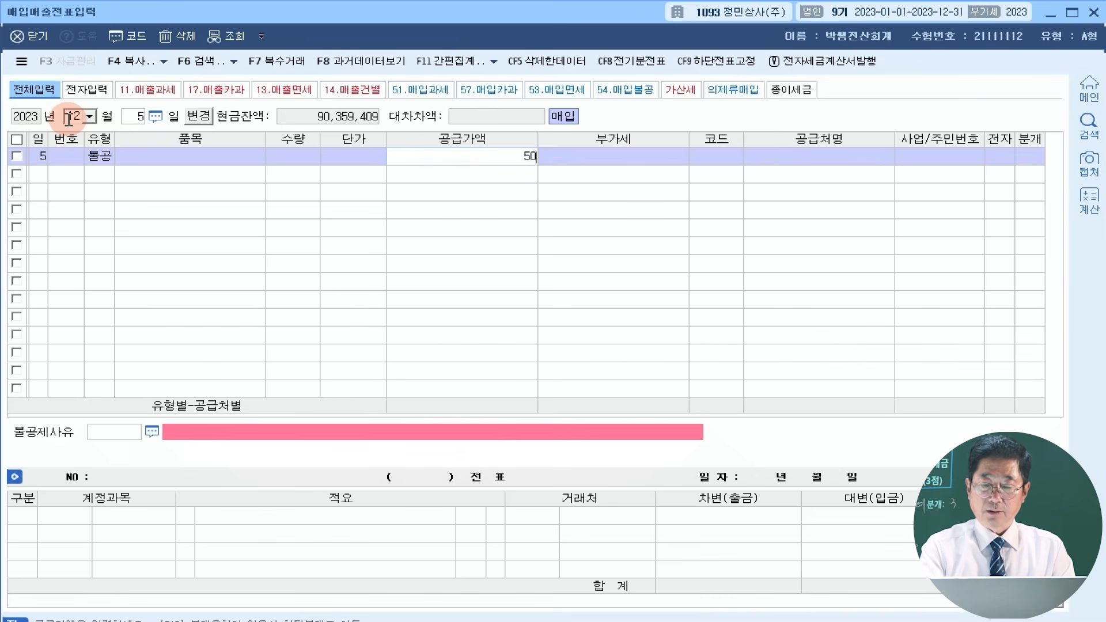
pyautogui.press('Return')
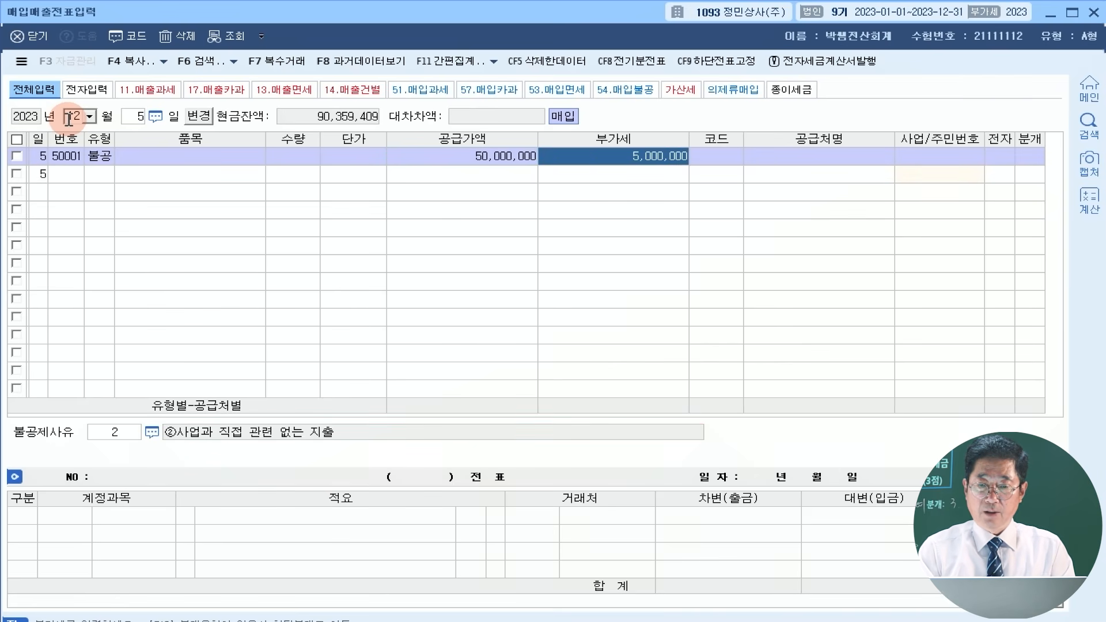
pyautogui.press('Return')
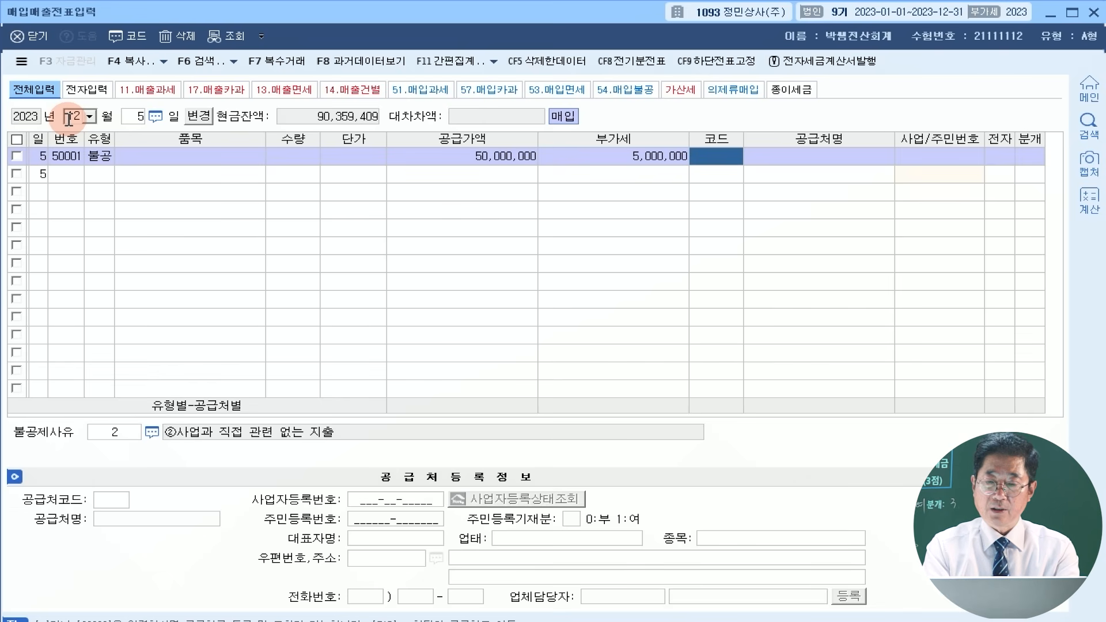
# Set the December 5 purchase's 거래처 to (주)만듬건설
pyautogui.write('만듬')
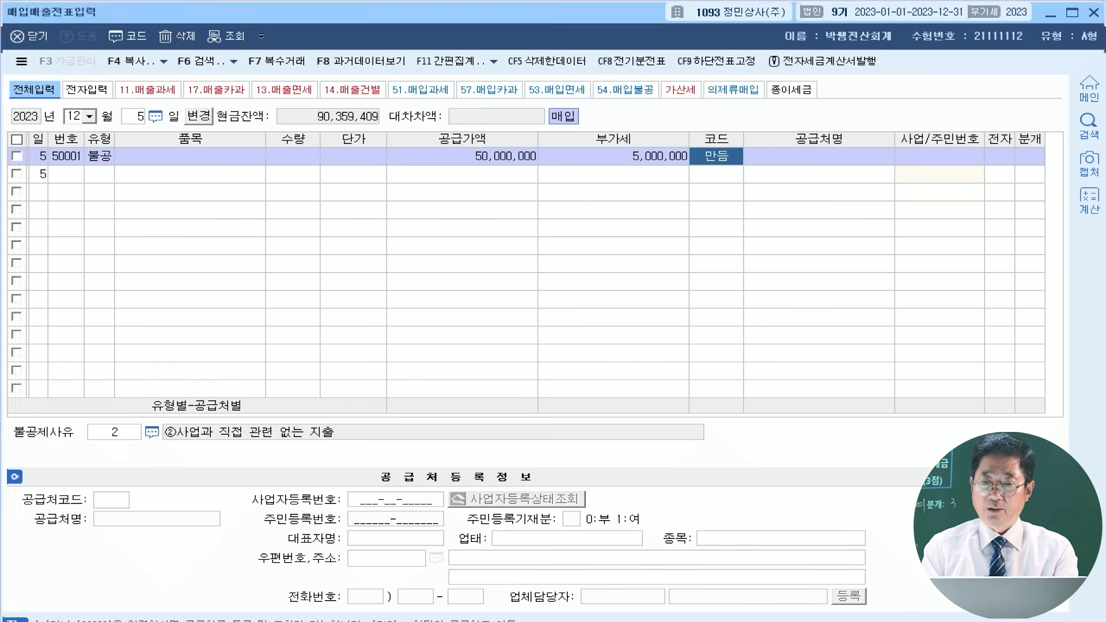
pyautogui.press('Return')
pyautogui.press('Return')
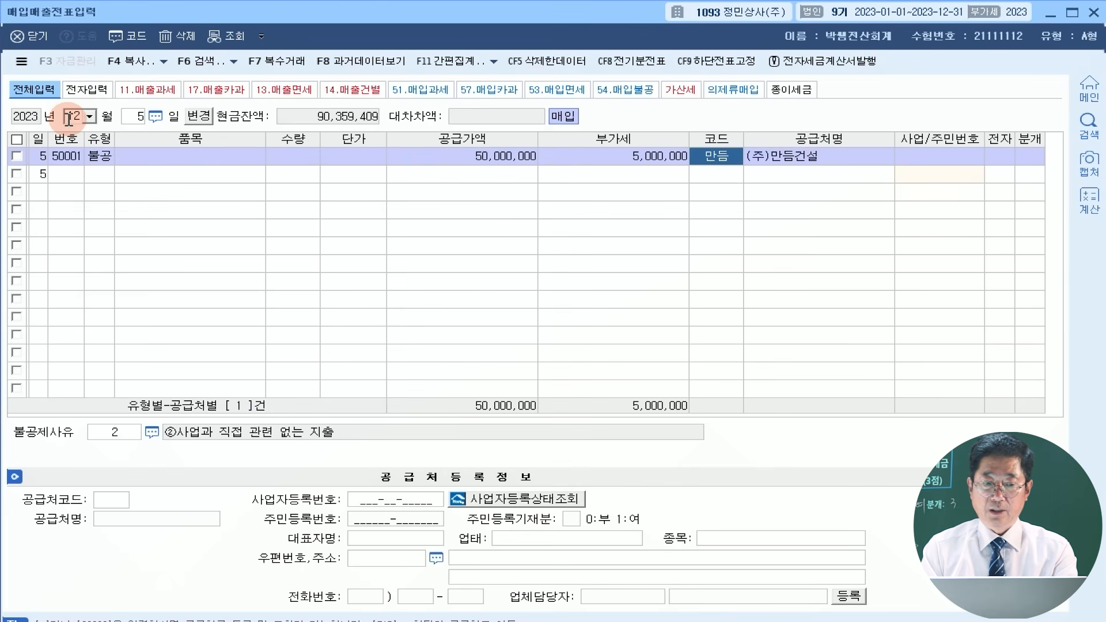
# Mark the December 5 purchase as 전자 여 and set its 불공제사유 to ⑥토지의 자본적 지출 관련
pyautogui.press('Return')
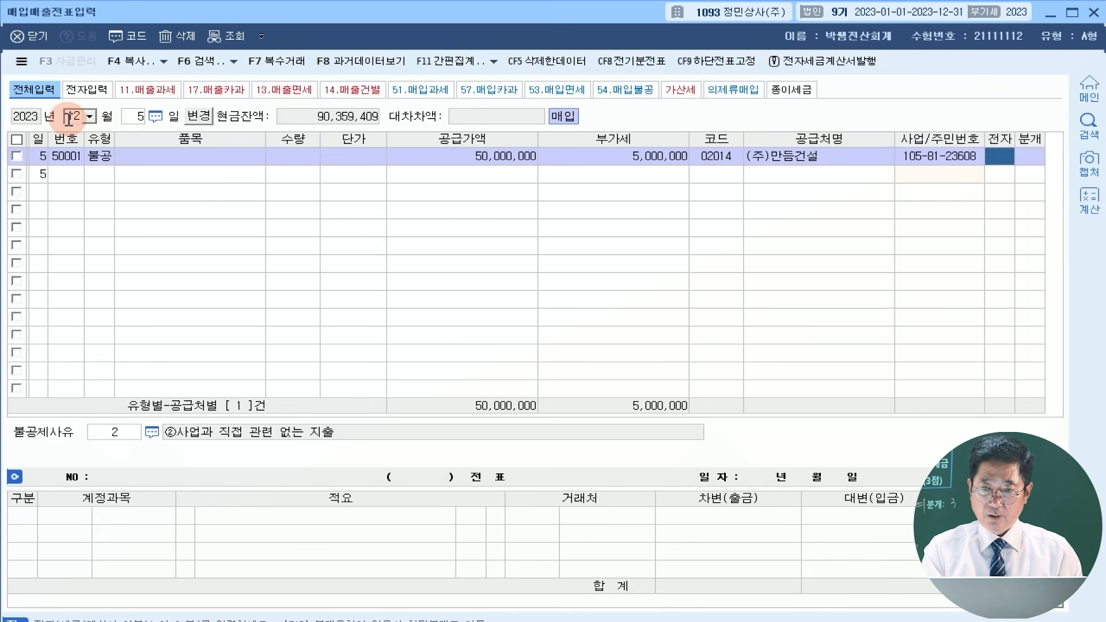
pyautogui.write('1')
pyautogui.press('Return')
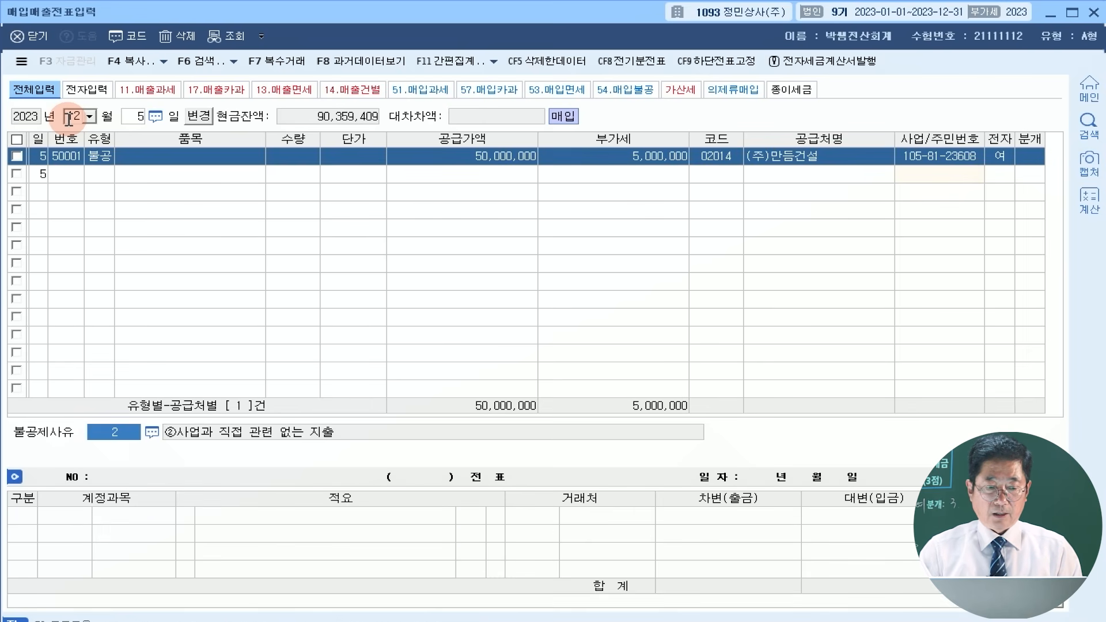
pyautogui.click(151, 431)
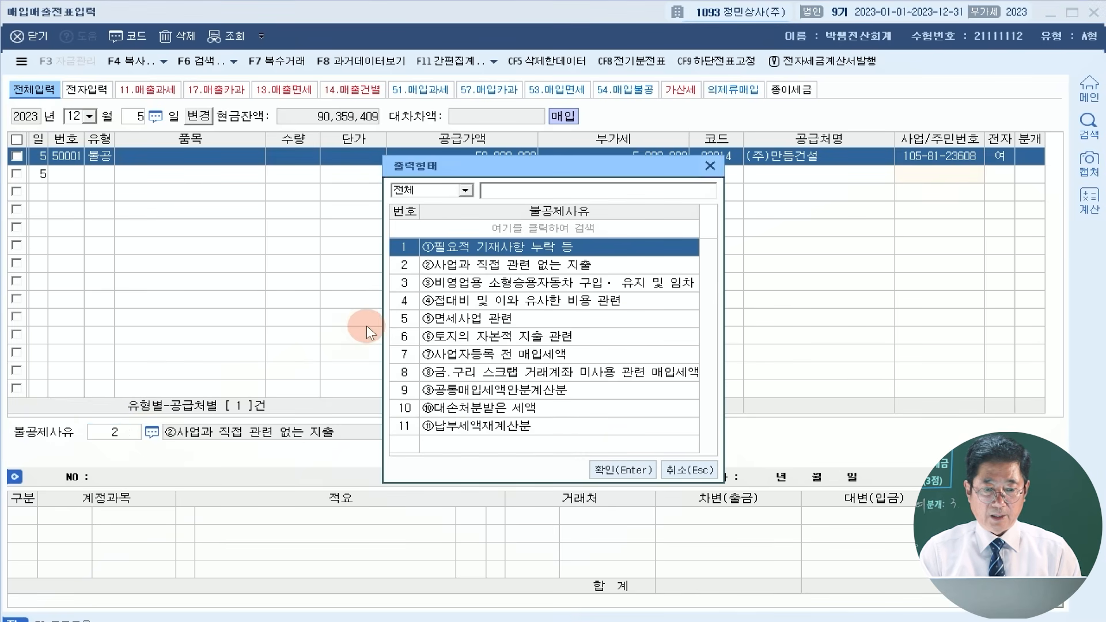
pyautogui.click(454, 339)
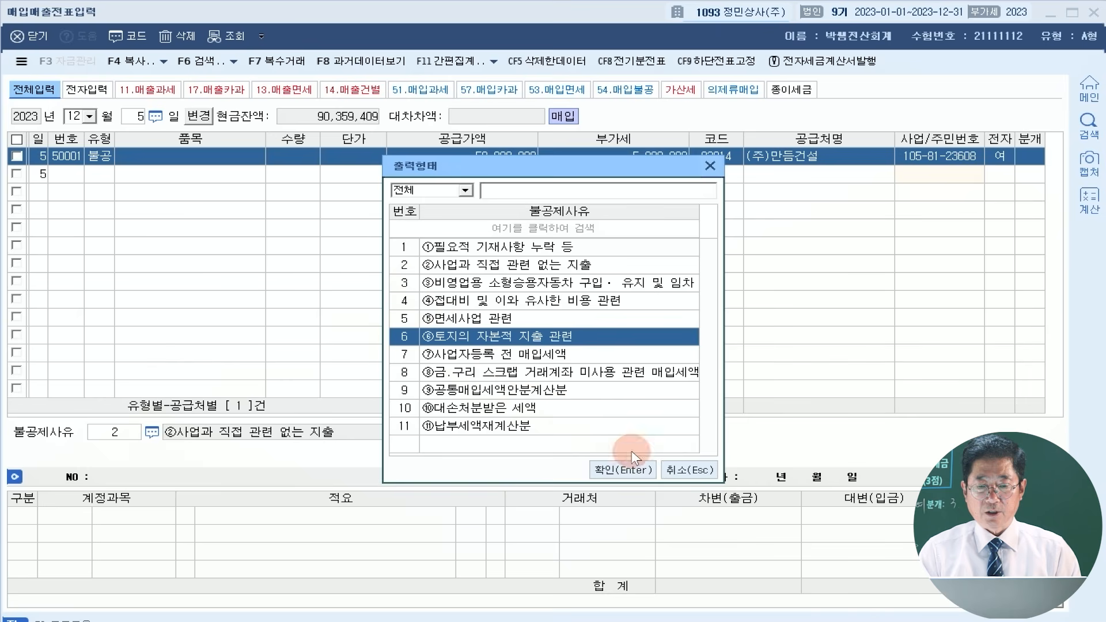
pyautogui.click(643, 468)
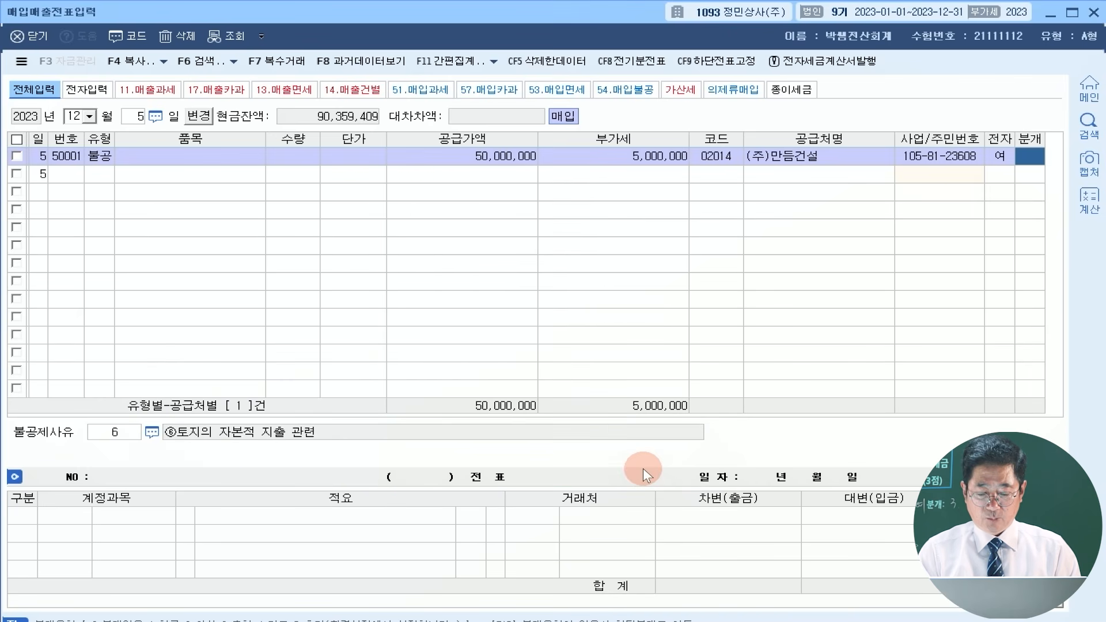
# Set the purchase's 분개 to 혼합 and change the 차변 line's account to 0201 토지
pyautogui.write('3')
pyautogui.press('Return')
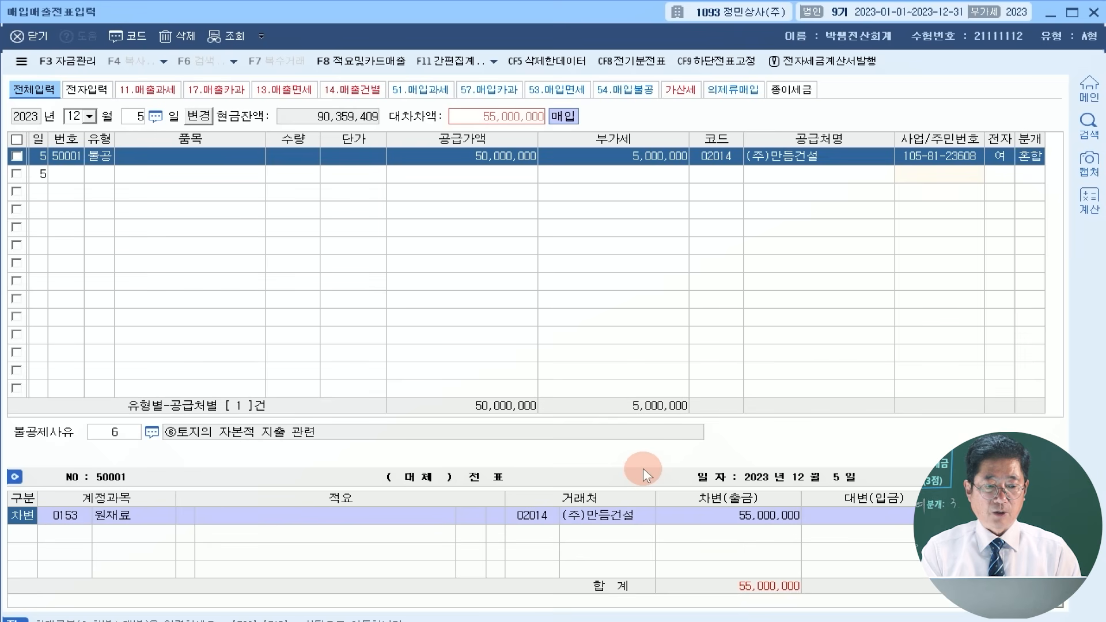
pyautogui.write('토지')
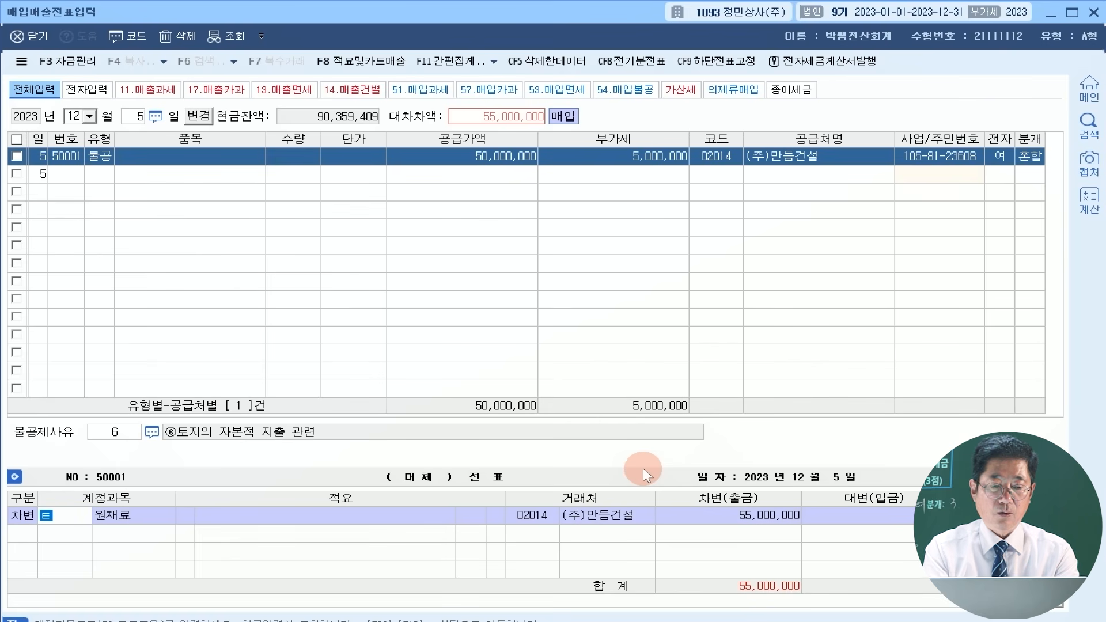
pyautogui.press('Return')
pyautogui.press('Return')
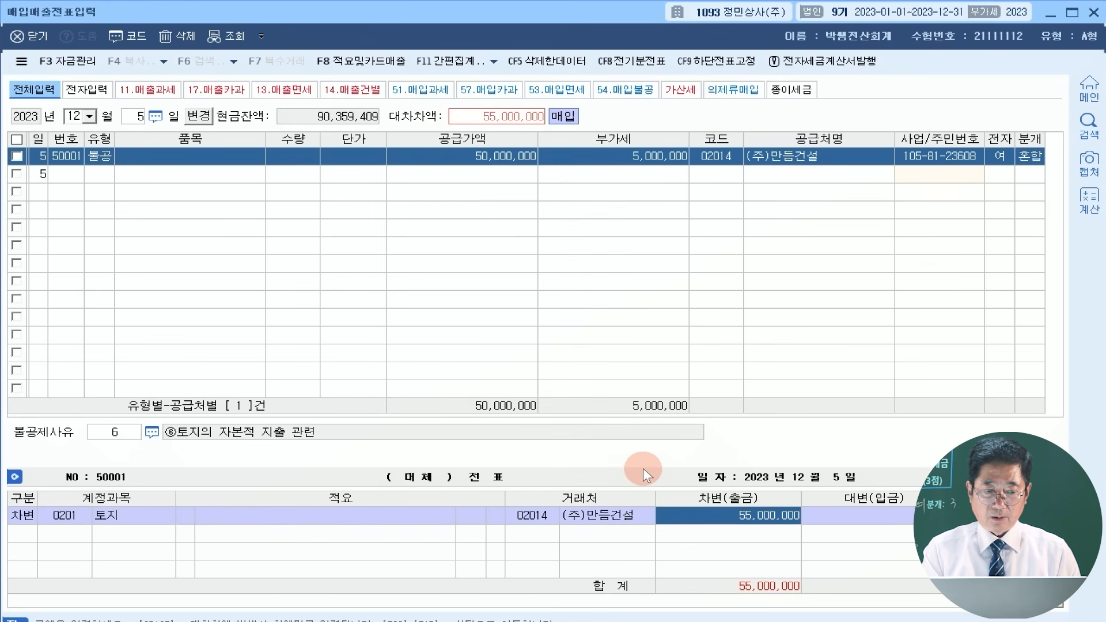
pyautogui.press('Return')
# Add a 대변 line for 0131 선급금 with an amount of 5,500,000
pyautogui.write('4')
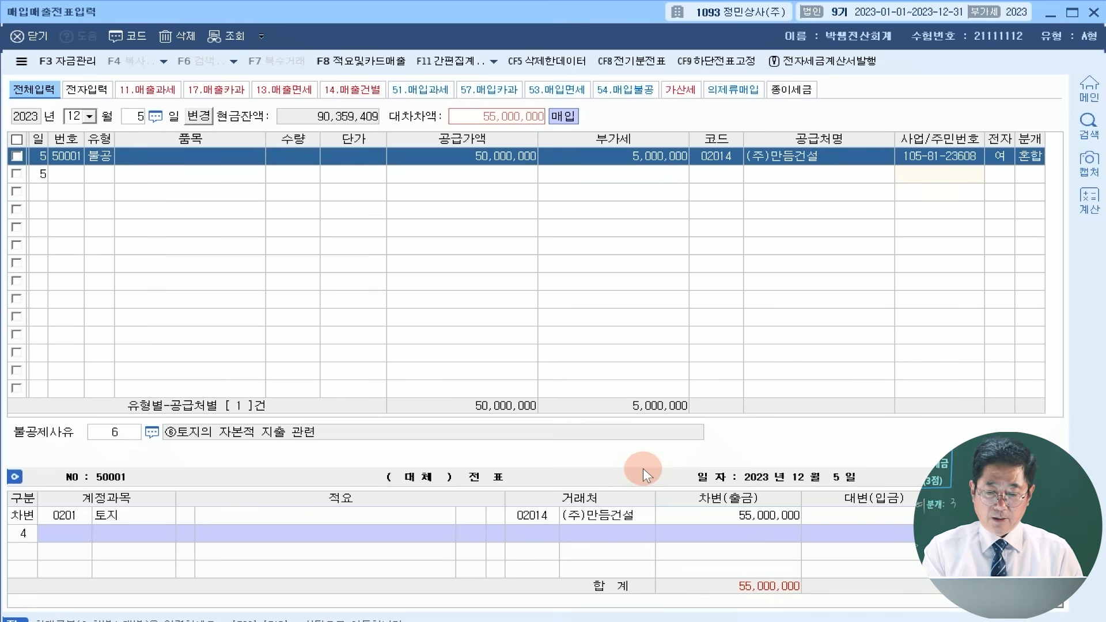
pyautogui.press('Return')
pyautogui.write('선급금')
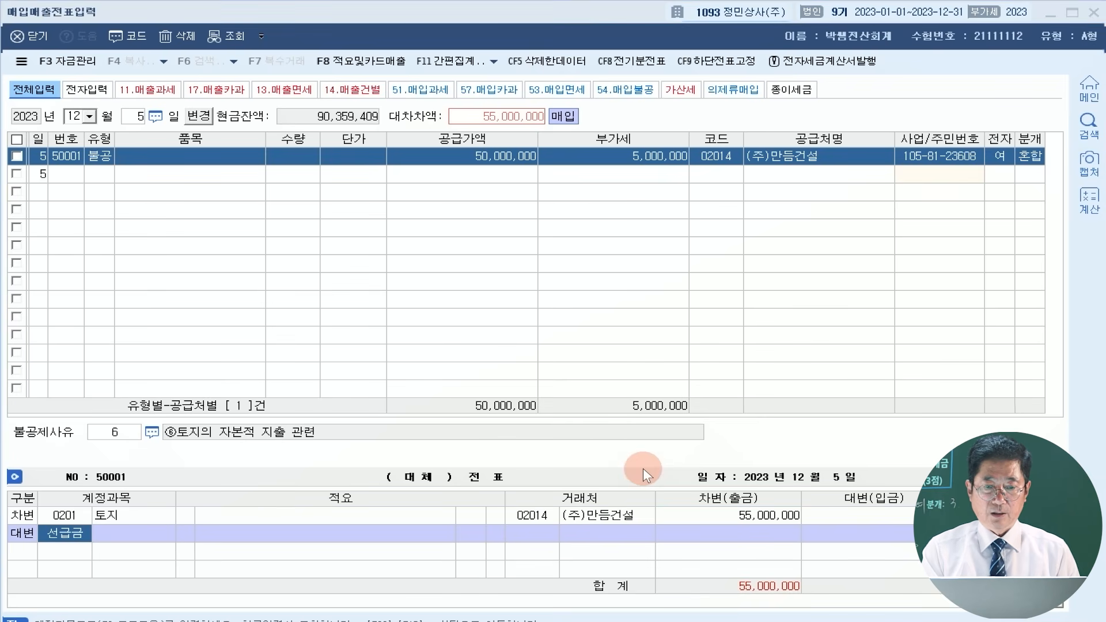
pyautogui.press('Return')
pyautogui.press('Return')
pyautogui.press('Return')
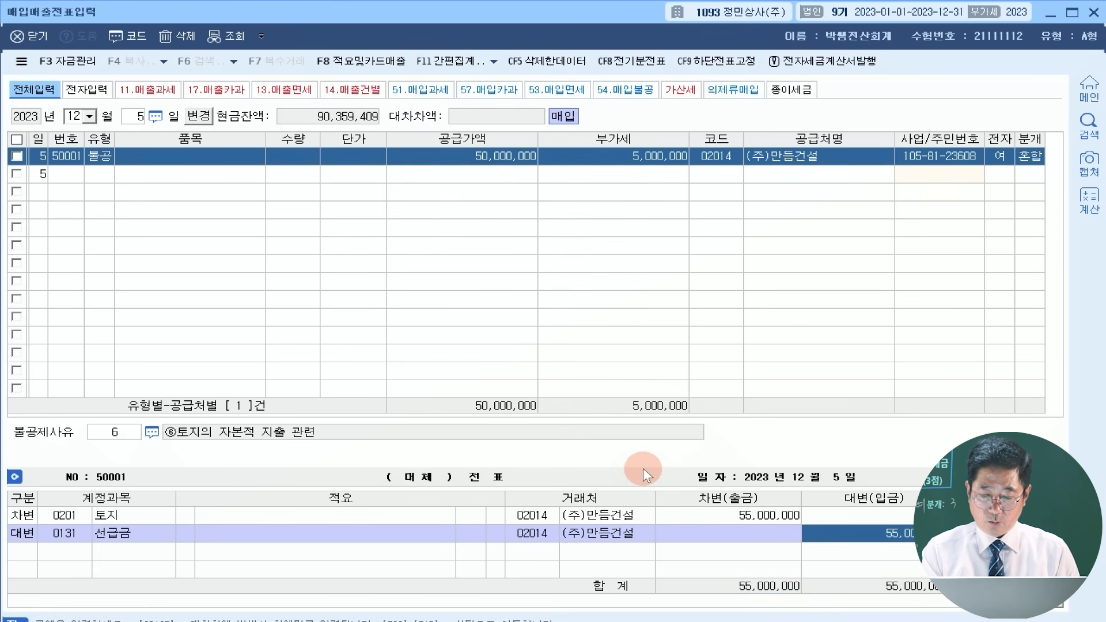
pyautogui.press('Return')
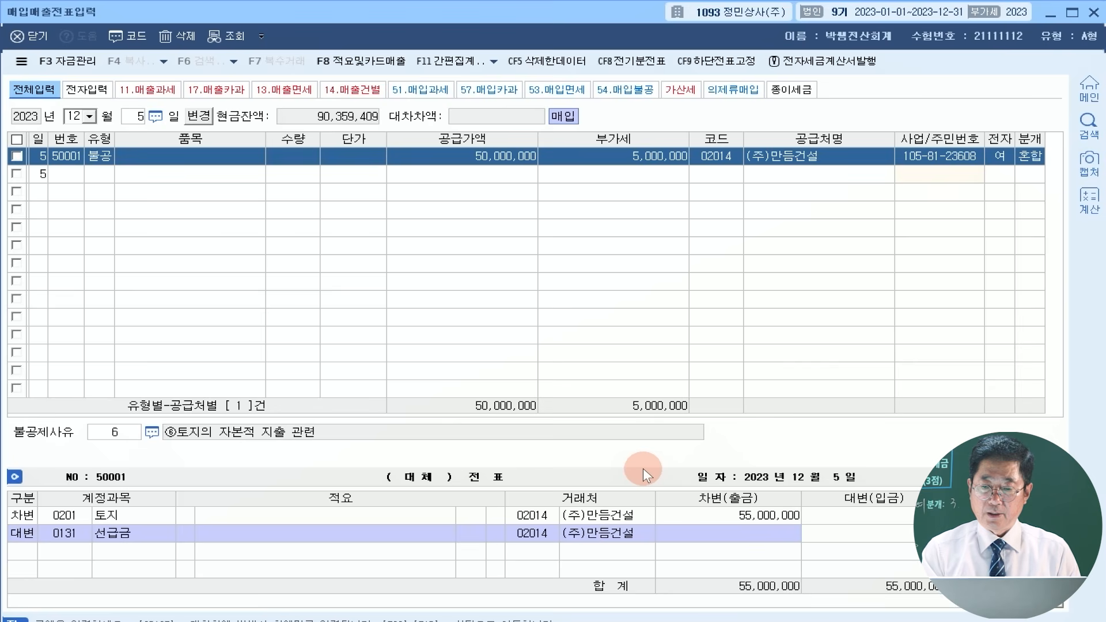
pyautogui.press('Return')
# Add a second 대변 line for 0253 미지급금 with an amount of 49,500,000
pyautogui.write('4')
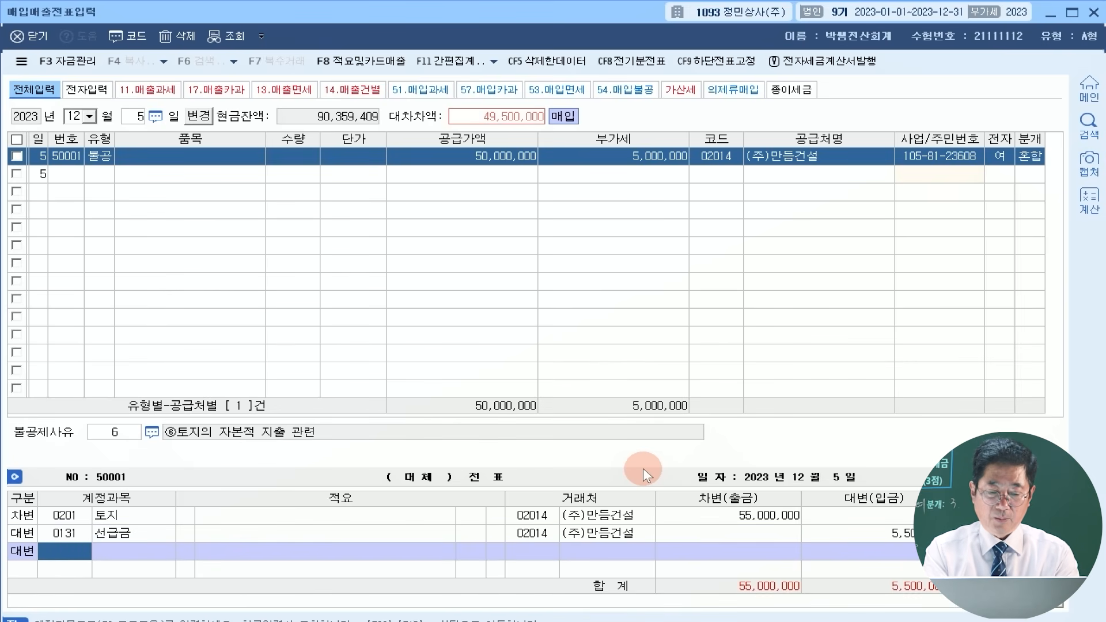
pyautogui.write('미지급')
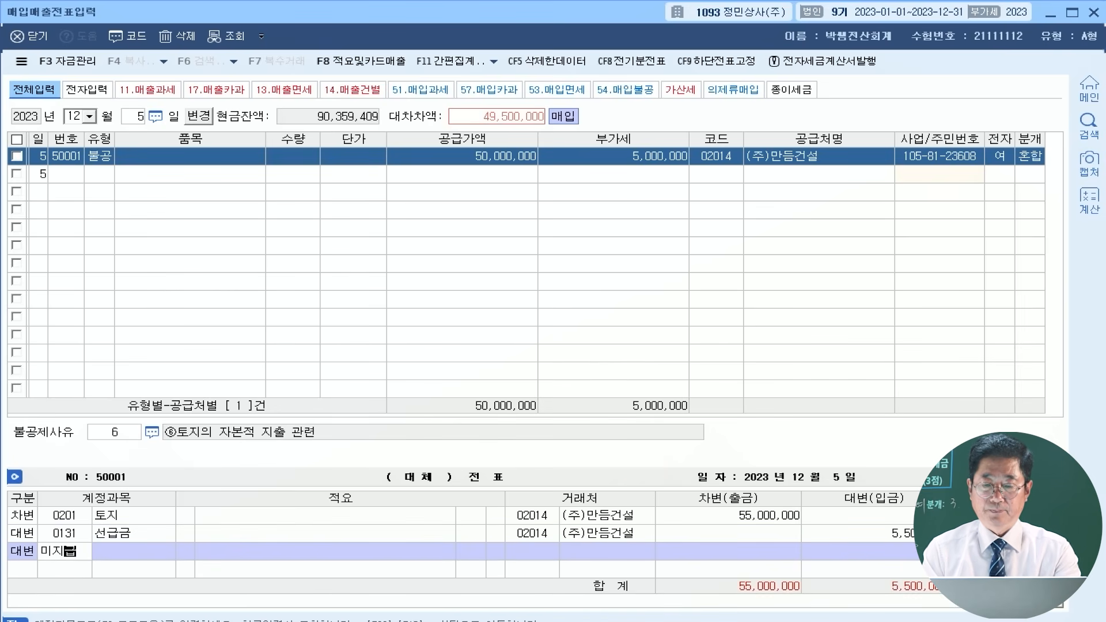
pyautogui.press('Return')
pyautogui.click(643, 467)
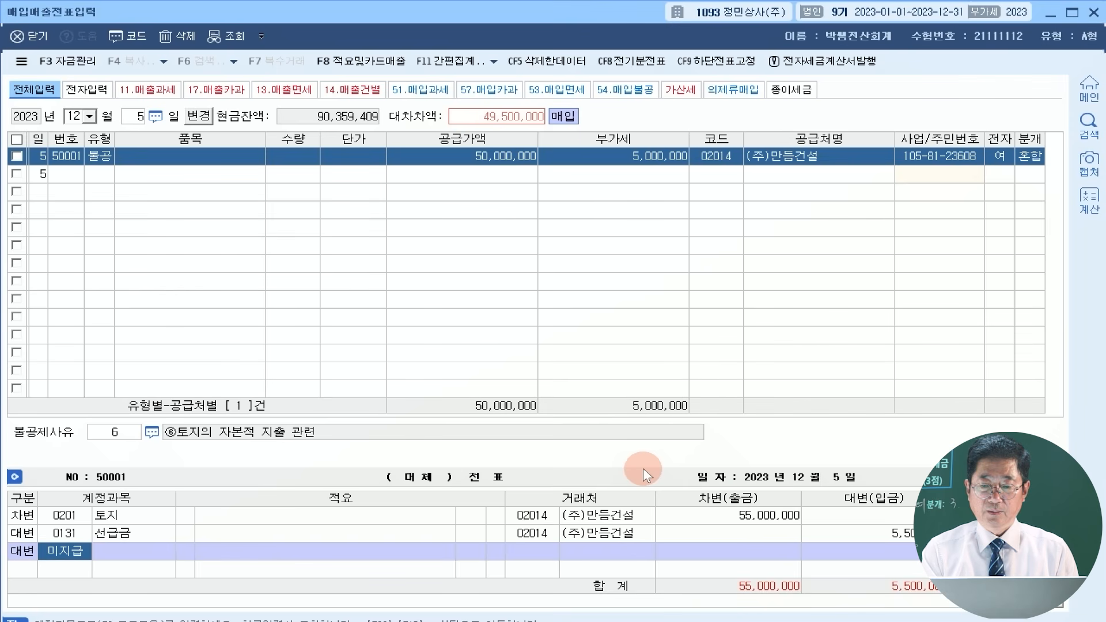
pyautogui.press('Return')
pyautogui.press('Return')
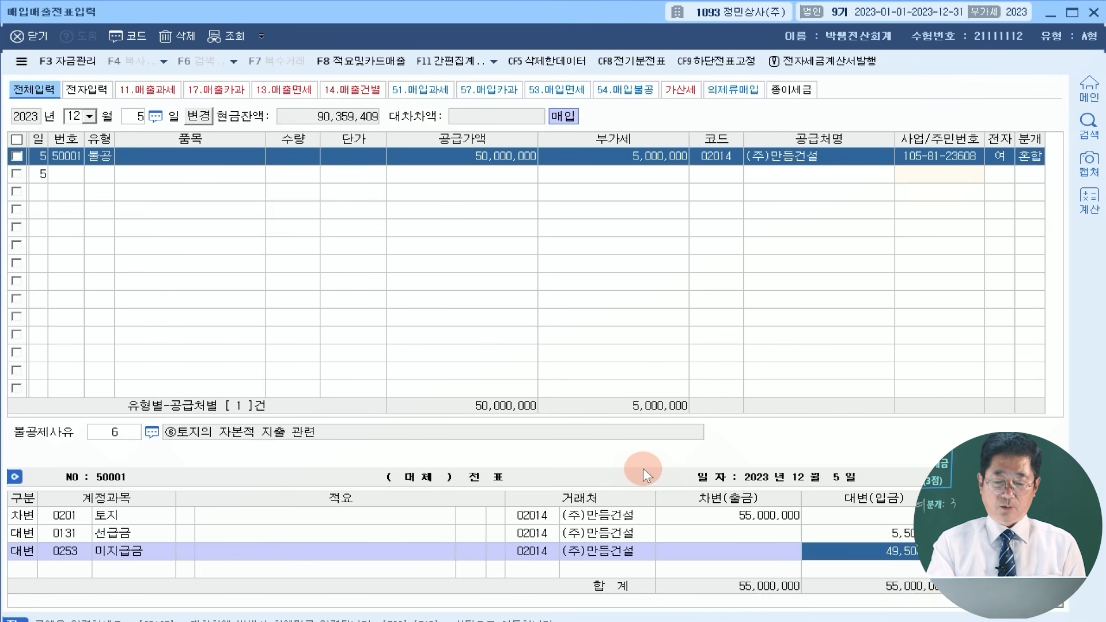